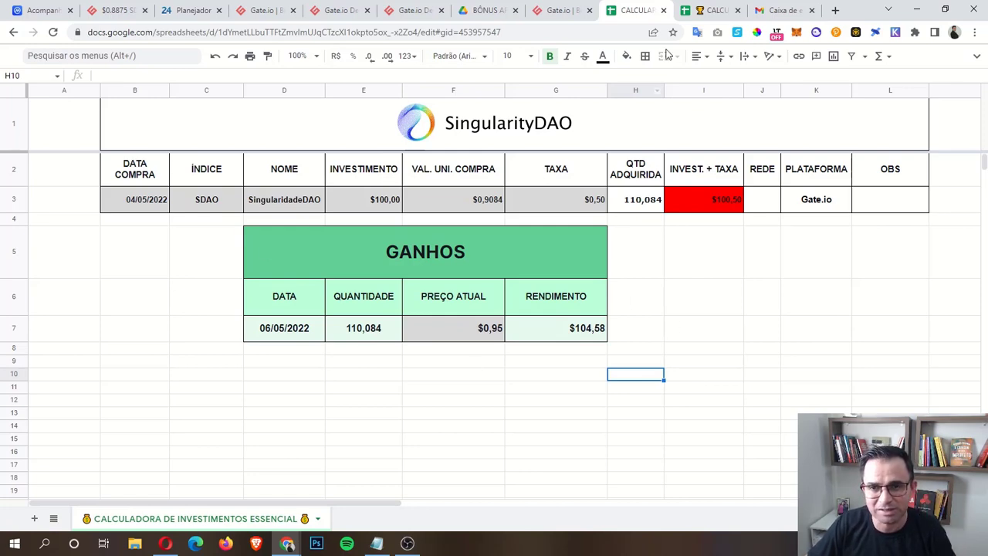
Look through the premium investment calculator sheet and the Dexalot pre-launch simulator sheet, including their gains and profit rows.
left_click(706, 10)
scroll(424, 301, "down", 3)
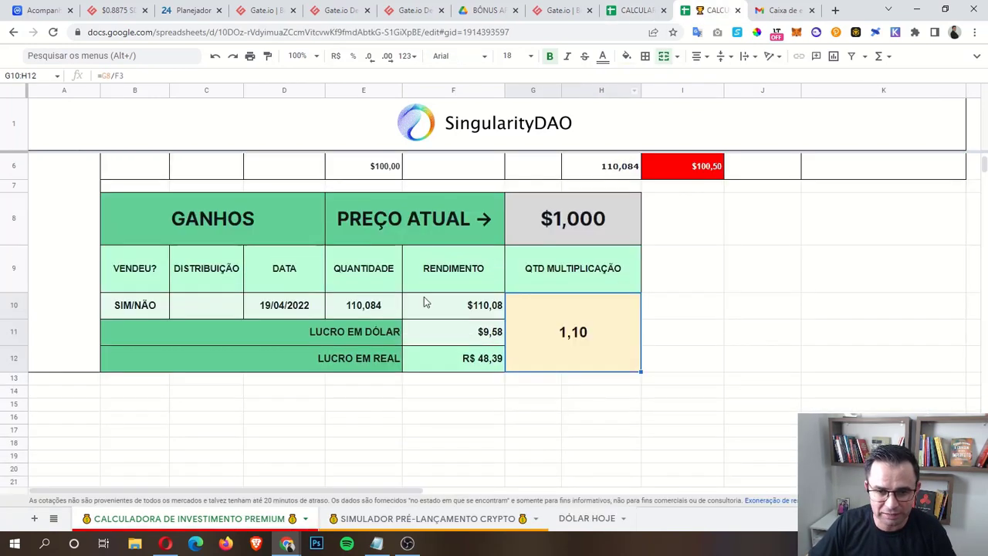
scroll(424, 301, "up", 3)
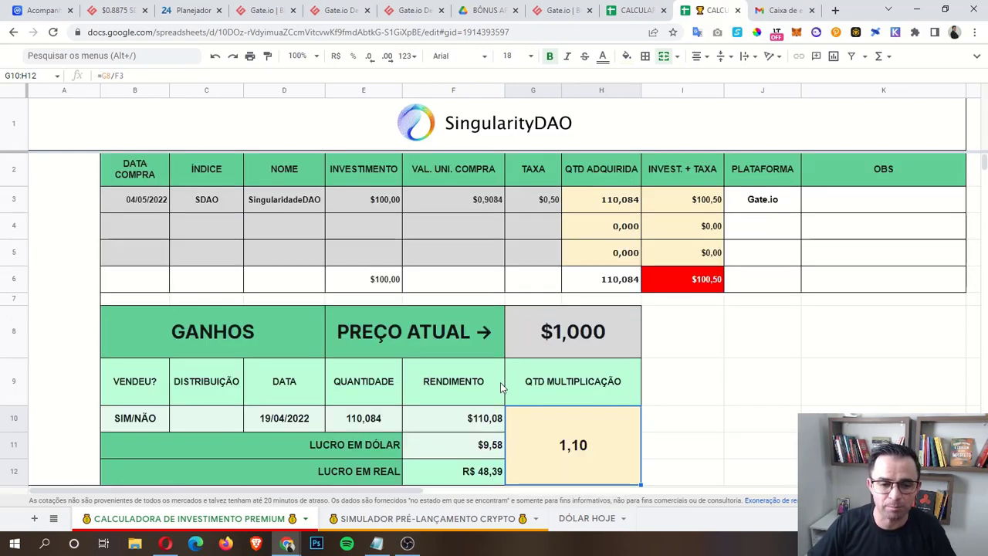
left_click(444, 523)
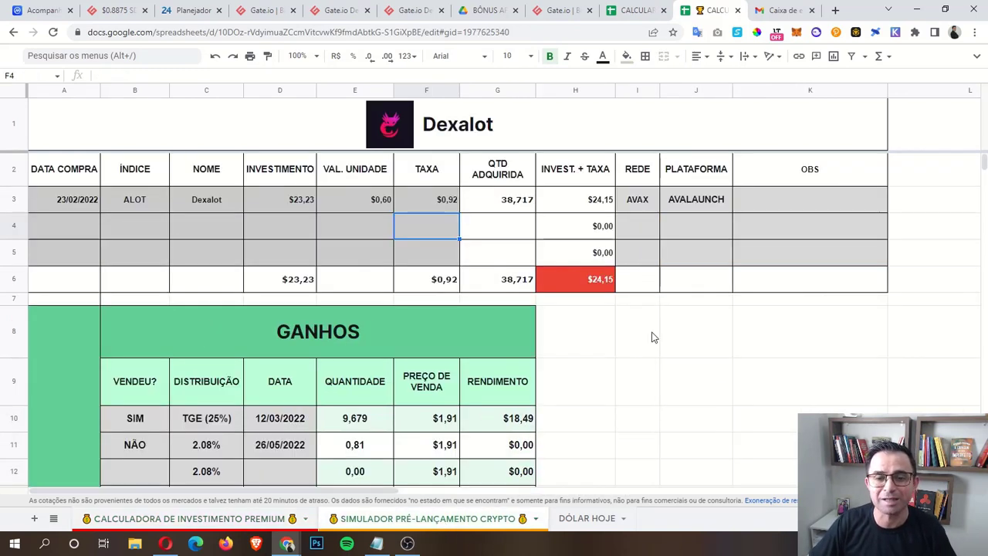
scroll(620, 371, "down", 5)
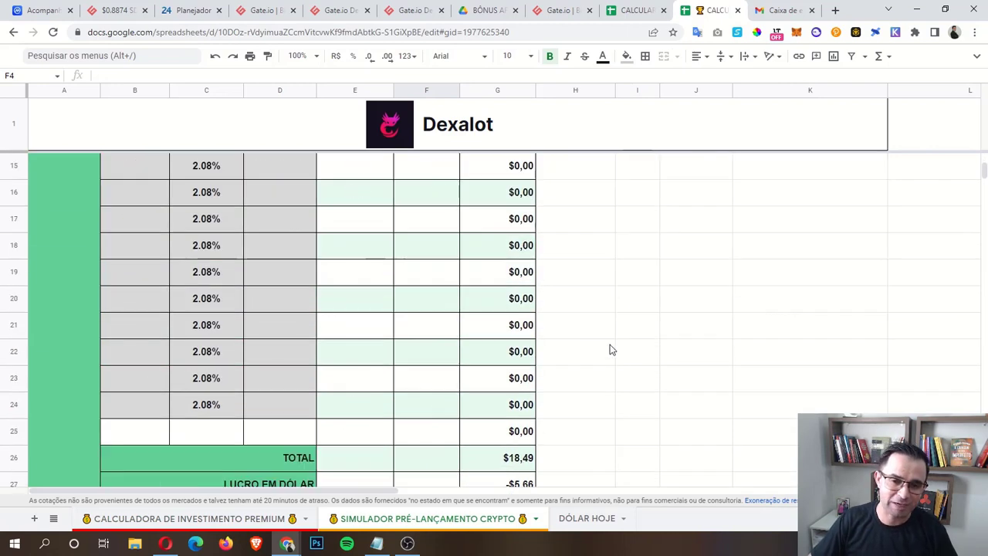
scroll(610, 349, "down", 2)
scroll(612, 346, "up", 8)
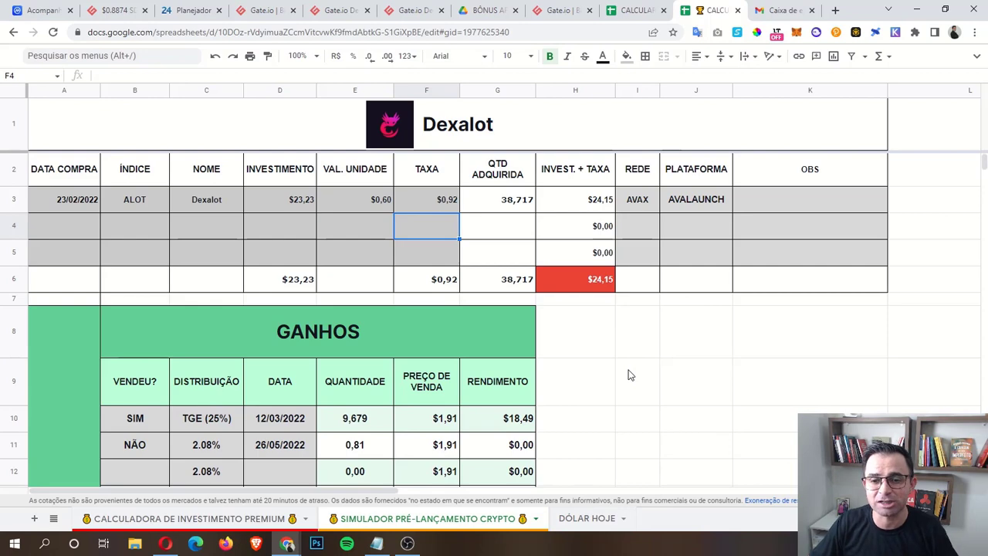
scroll(629, 366, "down", 7)
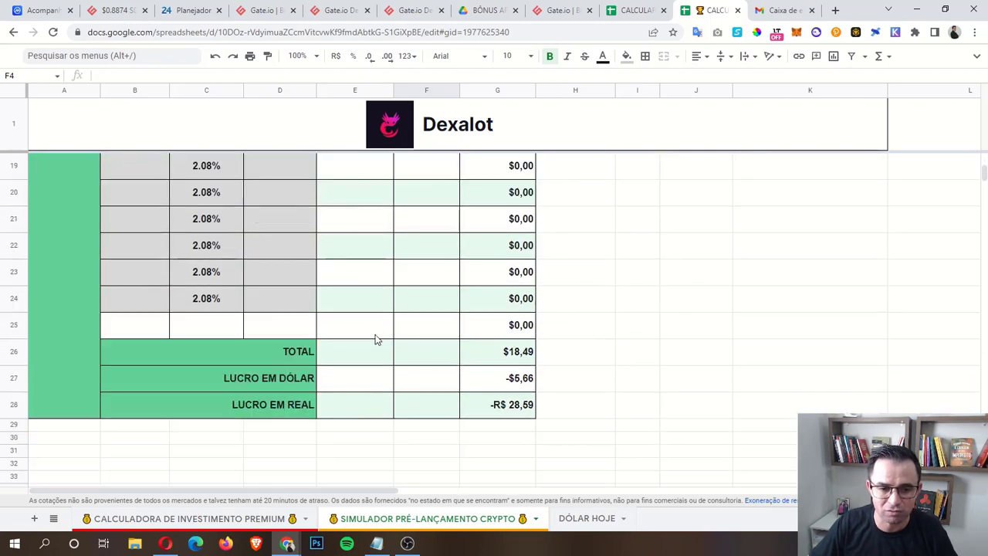
scroll(640, 337, "up", 7)
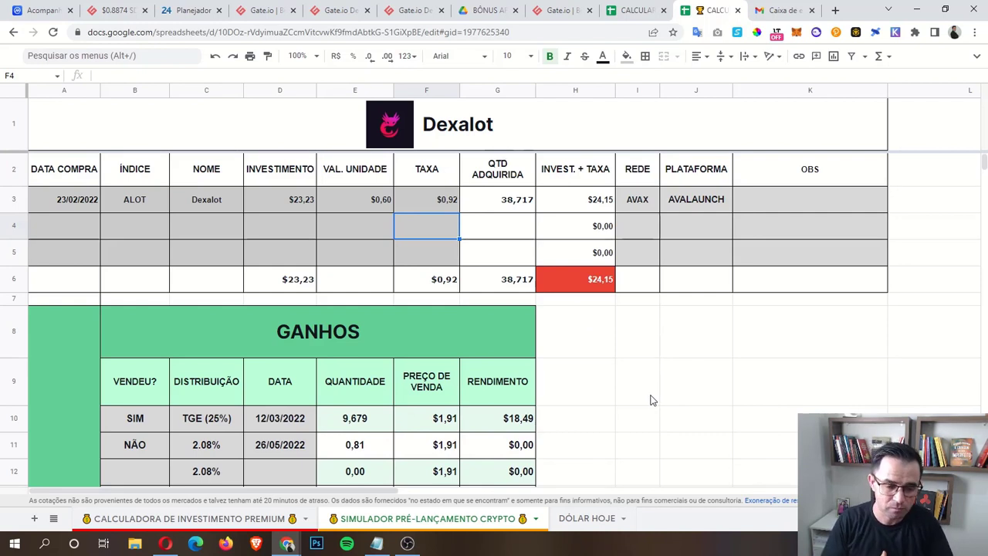
Compare the essential investment calculator spreadsheet with the premium calculator sheet and its gains section.
left_click(633, 10)
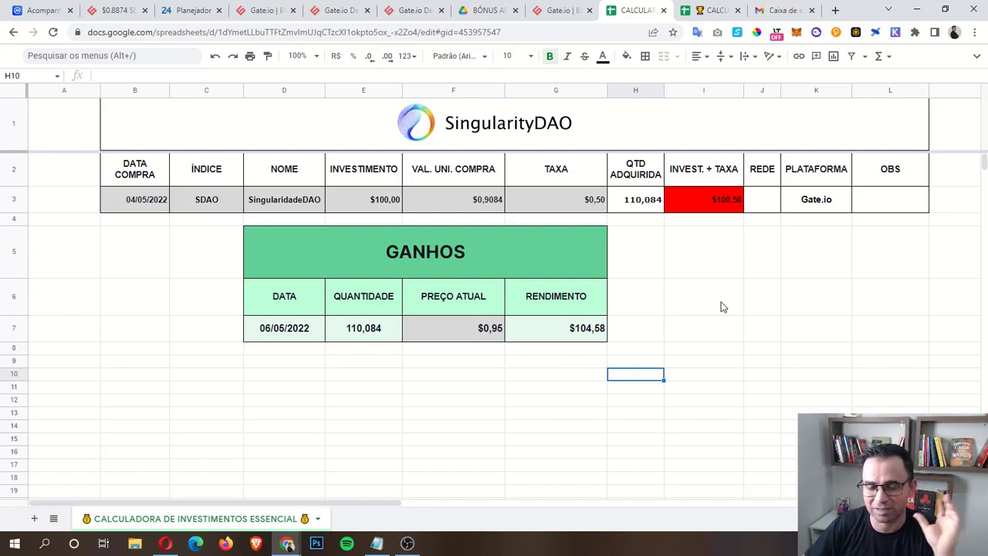
left_click(710, 12)
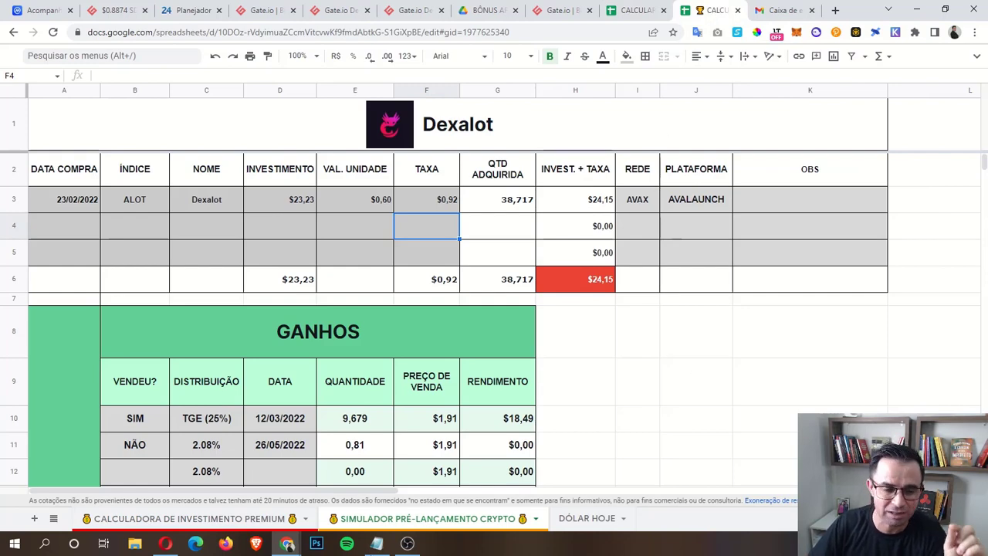
left_click(168, 522)
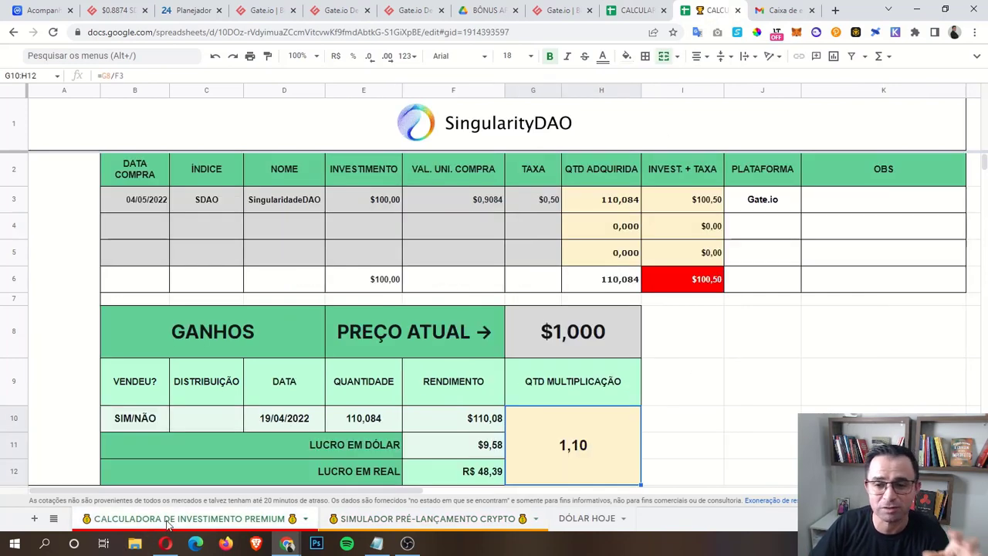
scroll(547, 353, "down", 3)
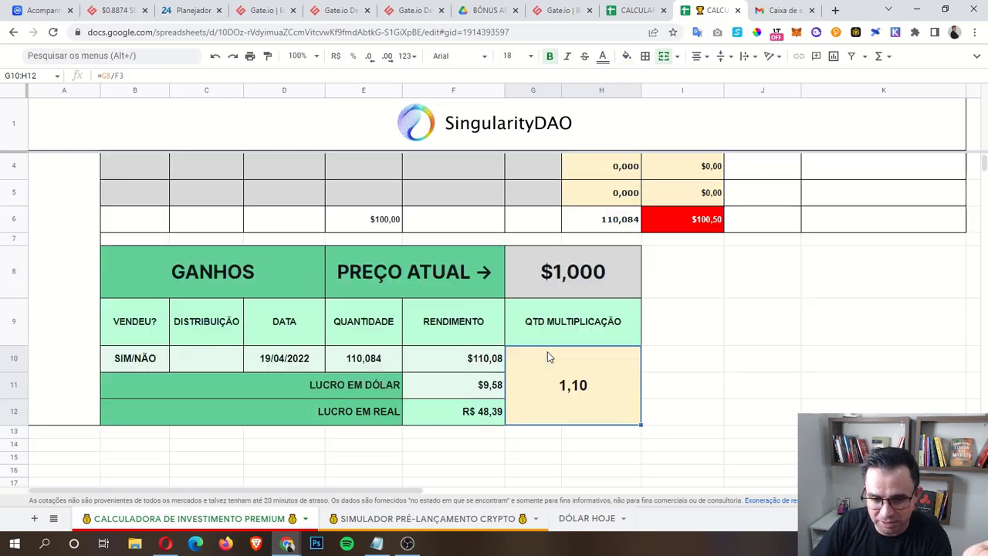
scroll(547, 354, "up", 3)
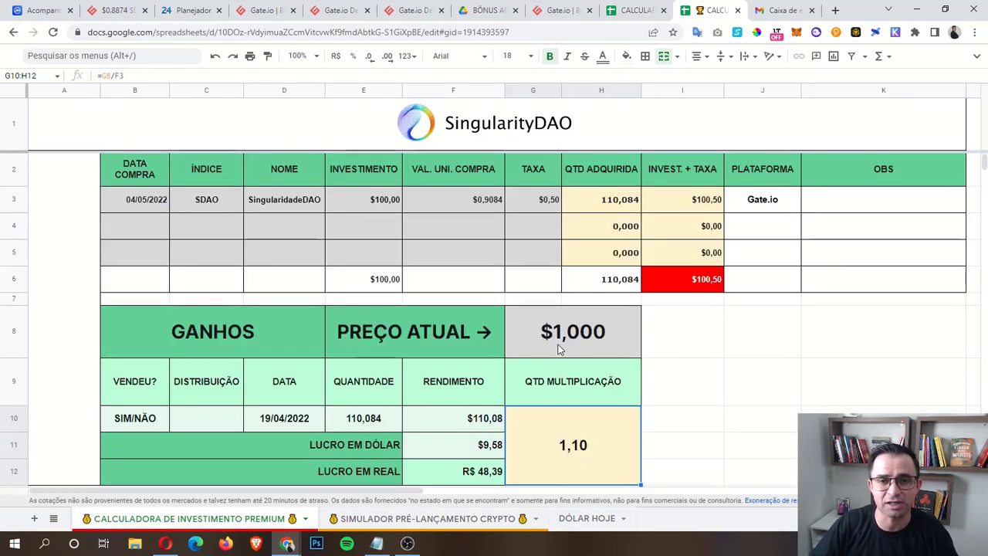
Look over the Gate.io home page down to its Startup and market listings, and return to the essential calculator spreadsheet.
left_click(555, 10)
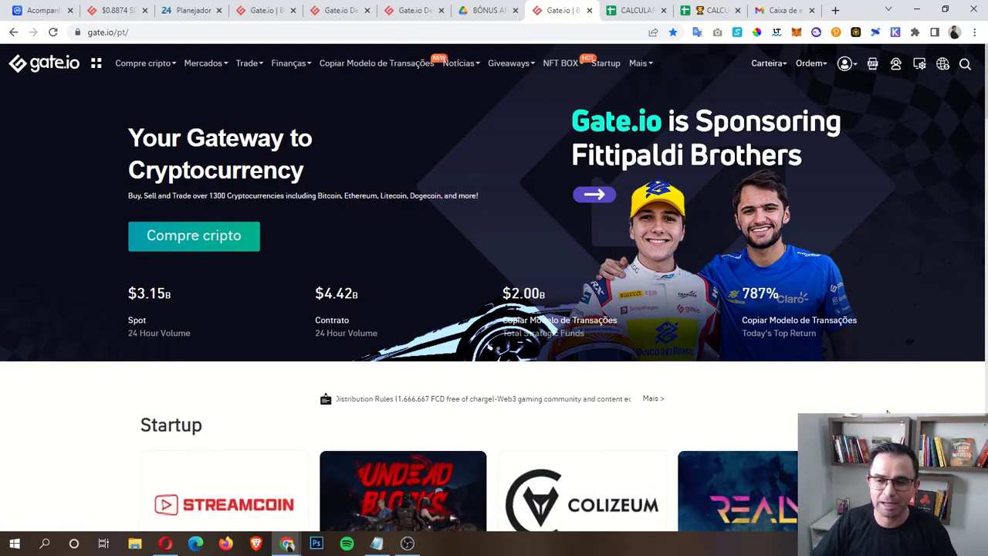
scroll(887, 412, "down", 3)
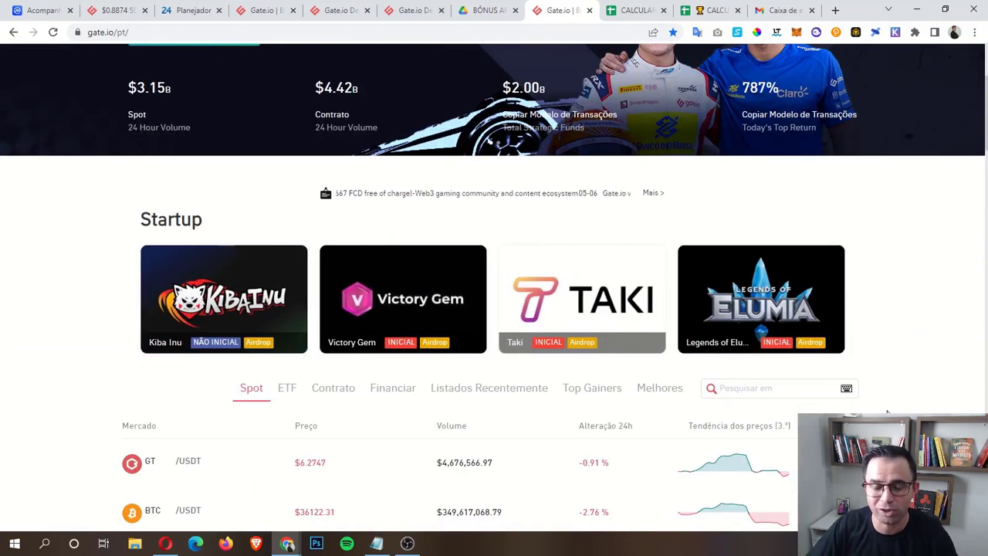
scroll(903, 408, "up", 3)
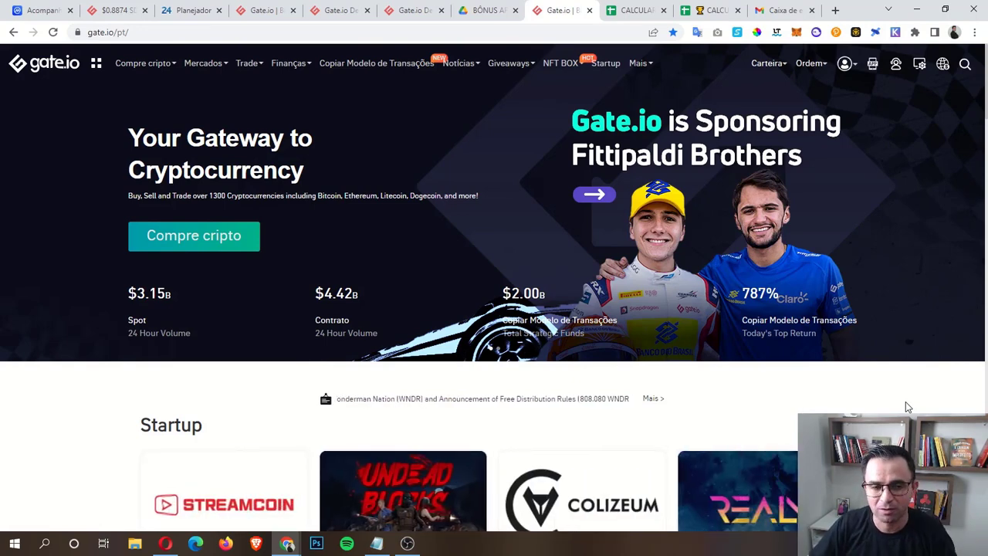
left_click(629, 10)
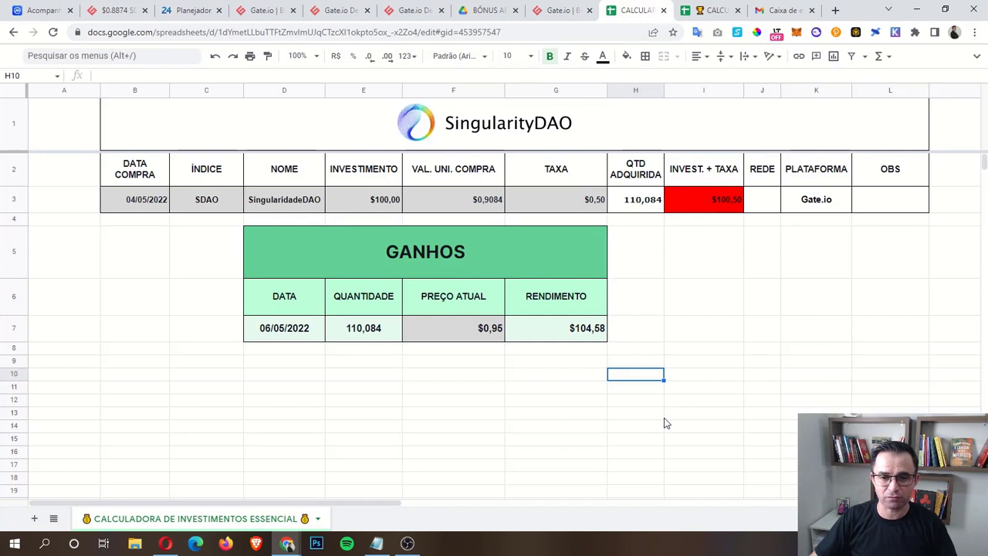
left_click(638, 352)
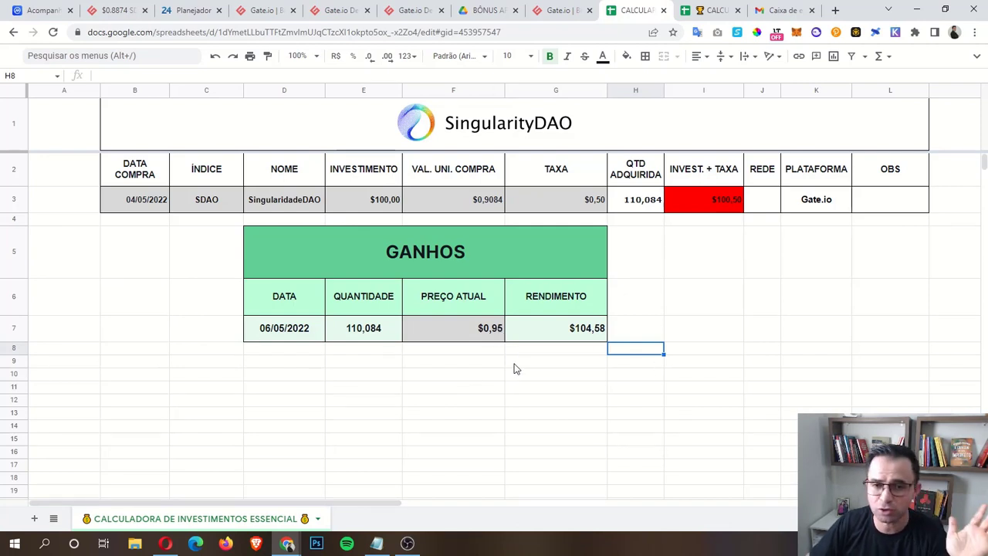
Switch to CoinMarketCap, search for "step" and open the Step App (FITFI) token page.
left_click(148, 203)
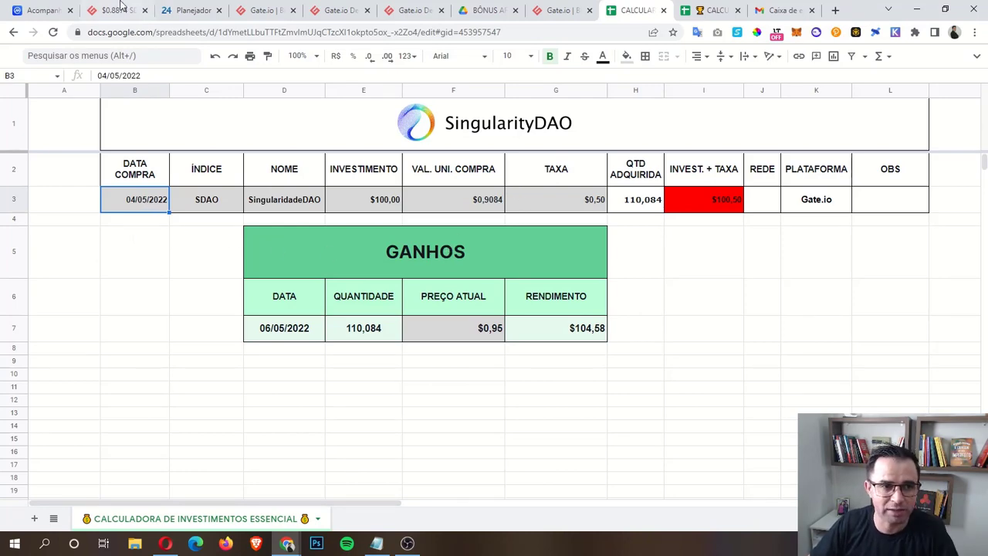
left_click(41, 8)
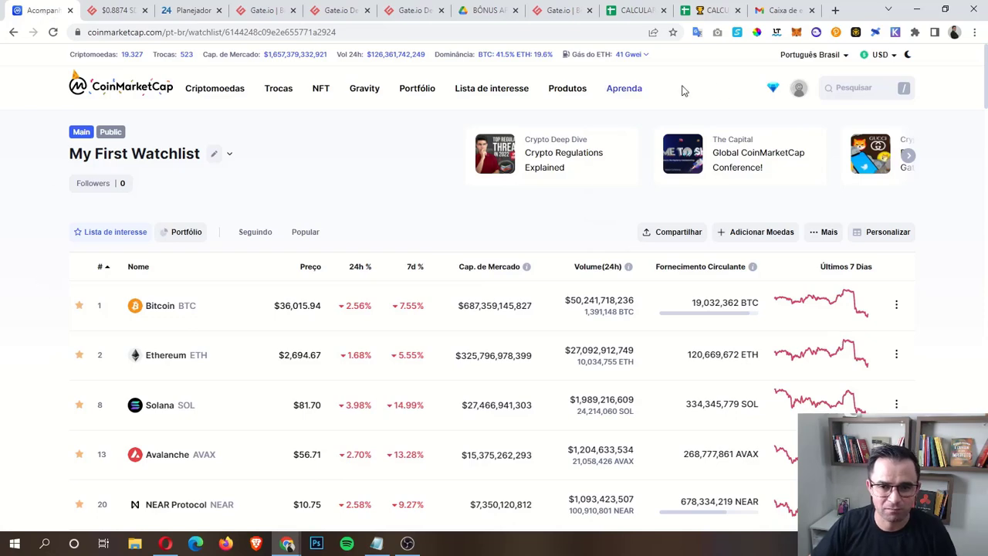
left_click(855, 90)
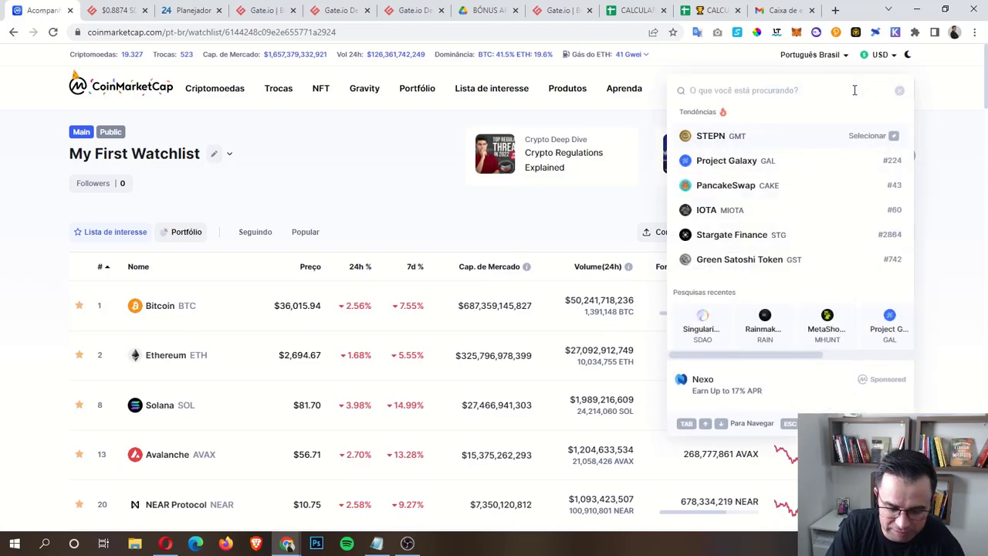
type("step")
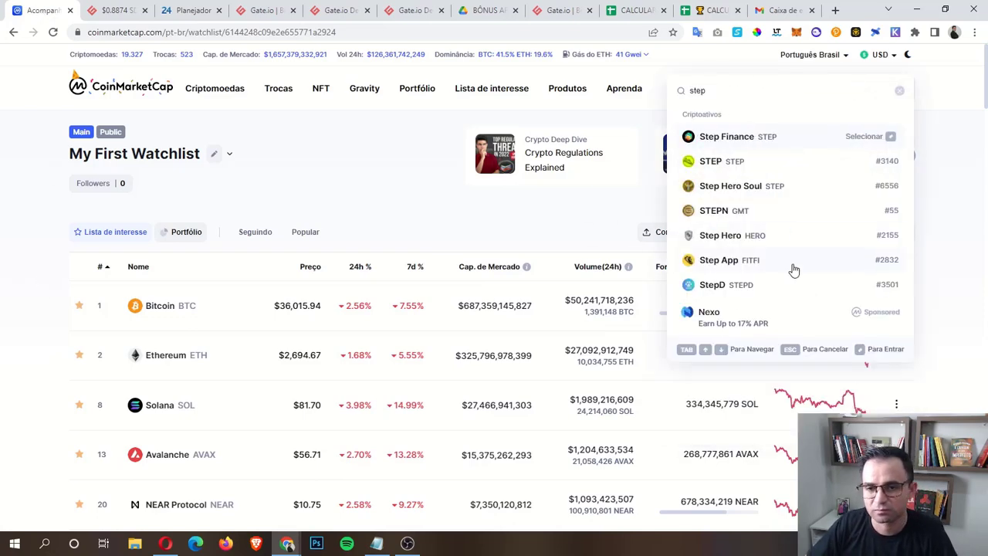
left_click(752, 262)
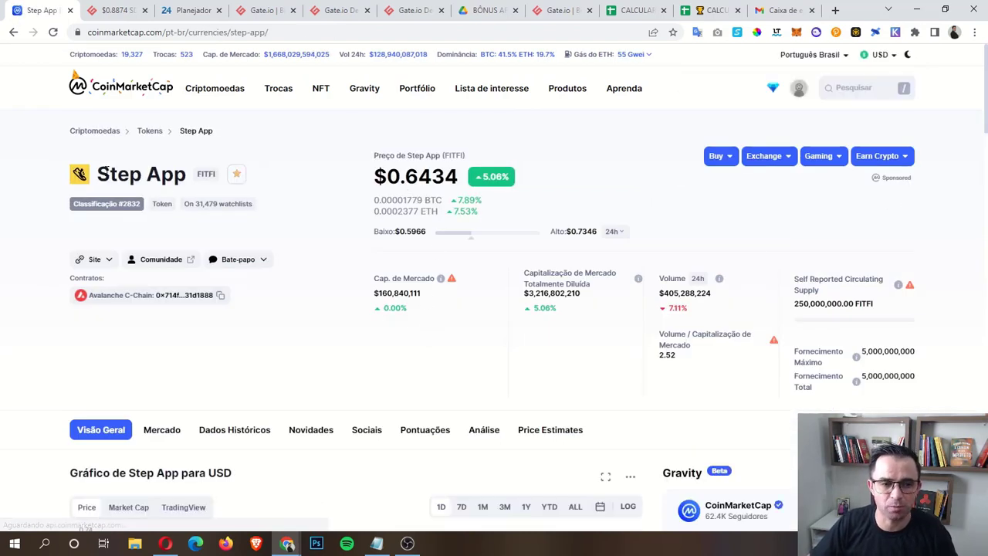
Copy the token name Step App from its CoinMarketCap page into the NOME cell of the essential calculator's purchase row.
left_click_drag(96, 174, 185, 173)
key("ctrl+c")
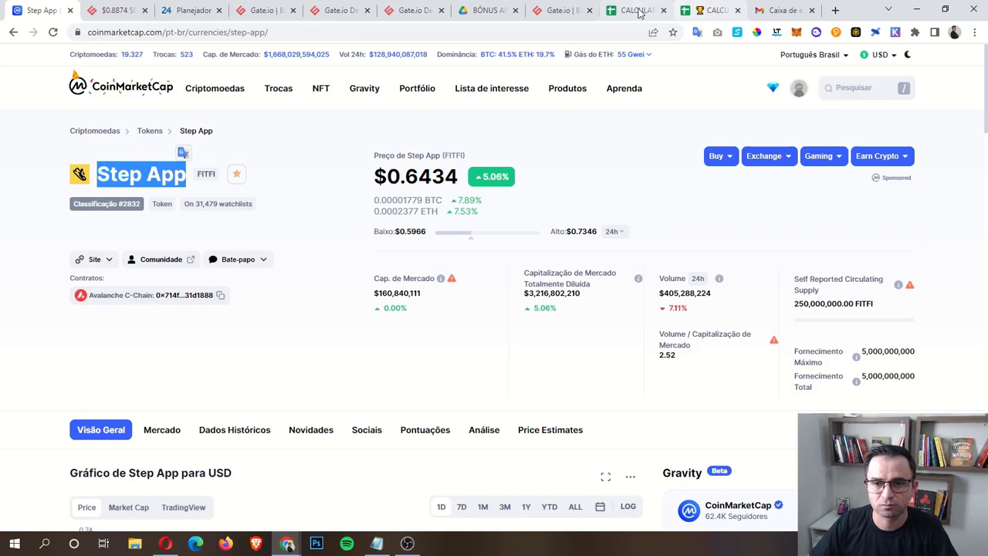
left_click(633, 10)
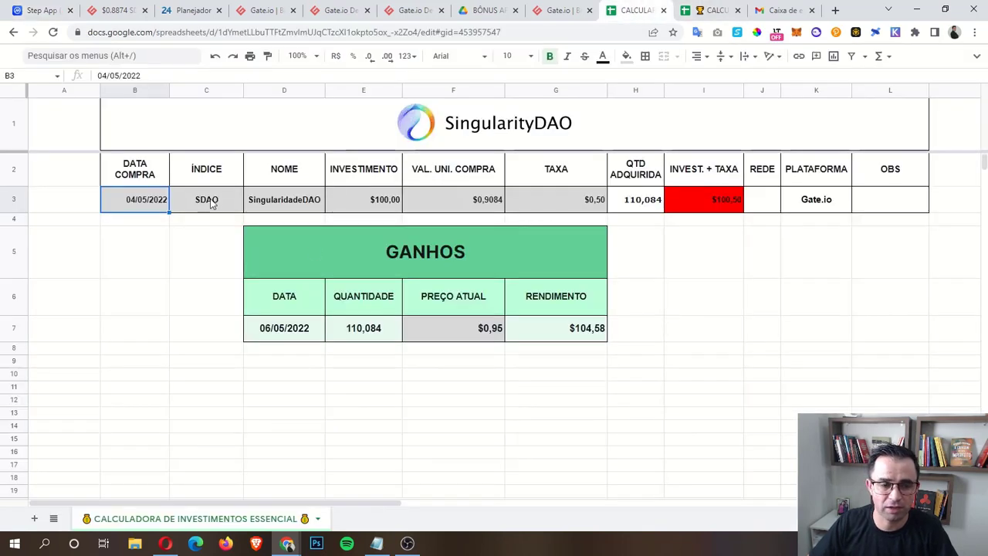
left_click(281, 202)
key("ctrl+v")
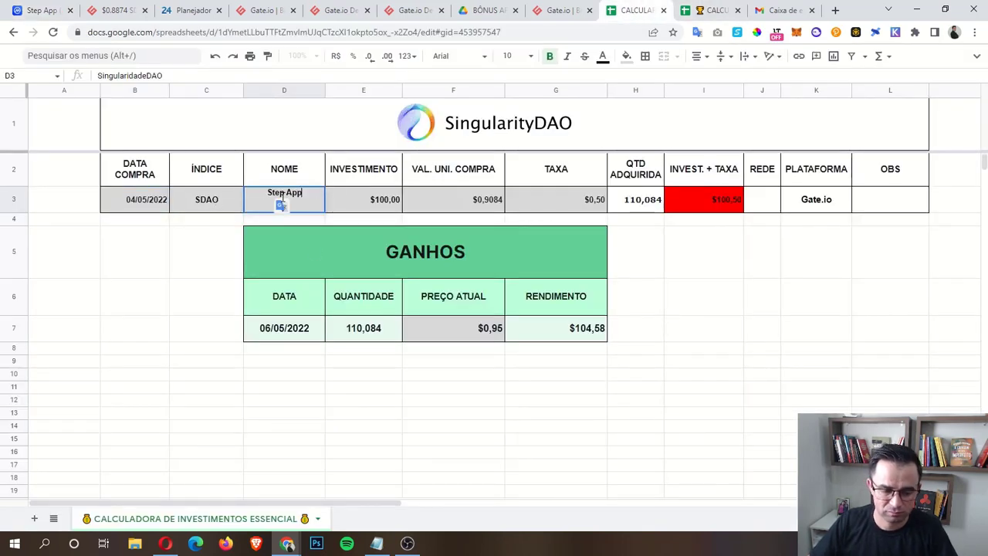
key("Return")
Replace the ÍNDICE value in the purchase row with the ticker FITFI copied from the Step App page on CoinMarketCap.
left_click(209, 199)
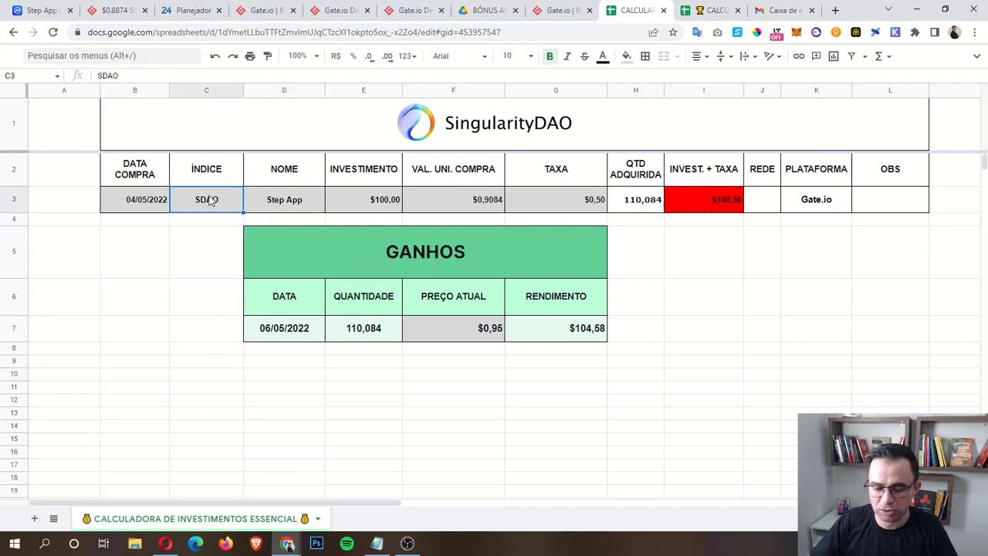
key("Delete")
left_click(40, 10)
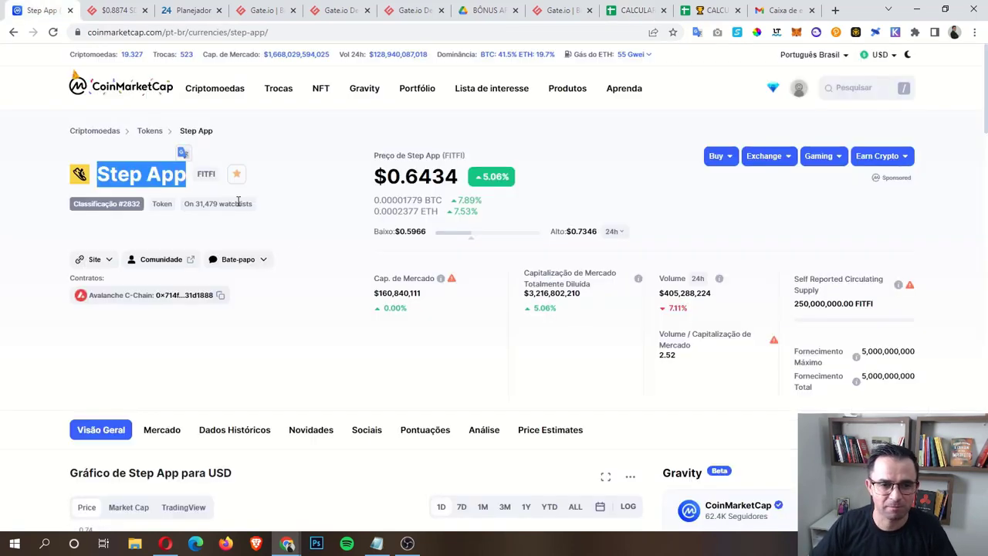
double_click(205, 174)
key("ctrl+c")
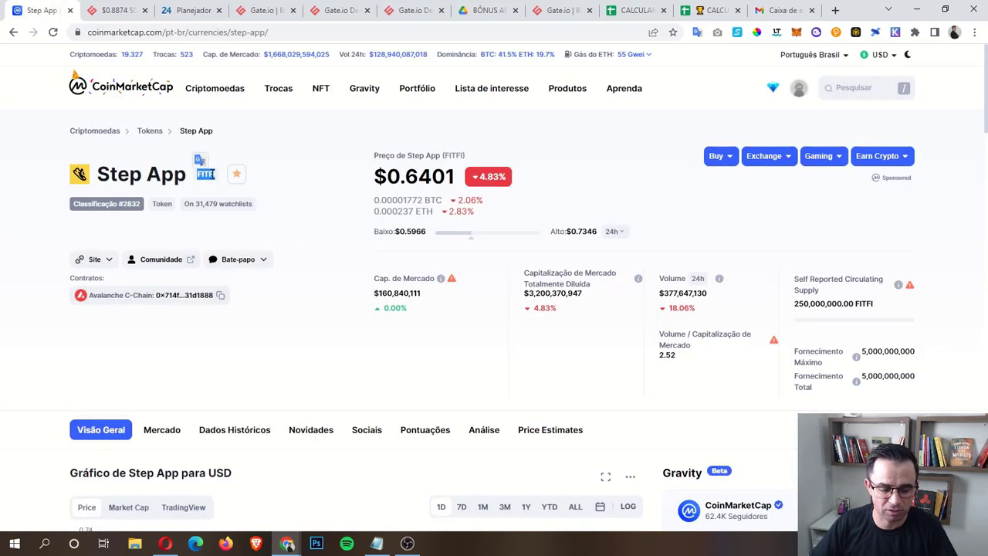
left_click(629, 10)
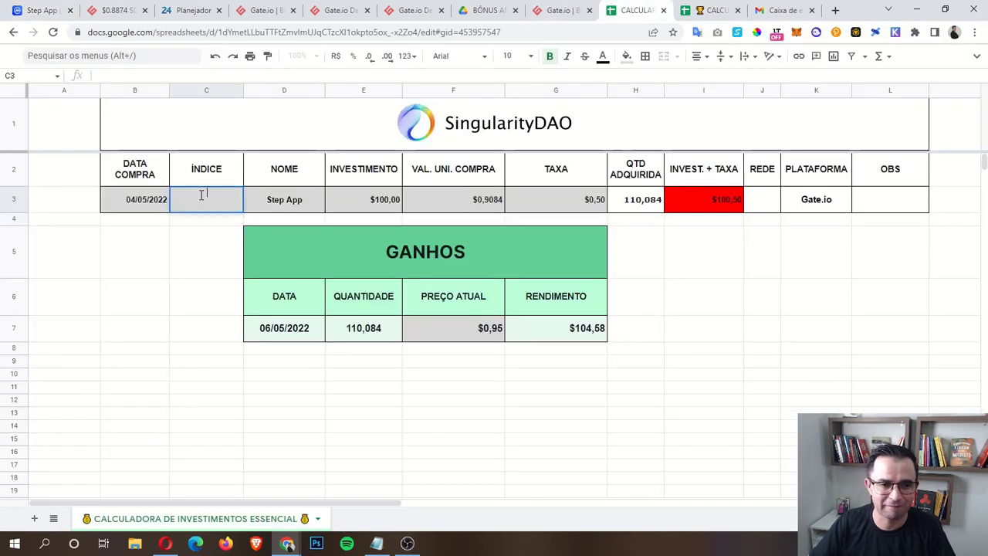
double_click(201, 195)
key("ctrl+v")
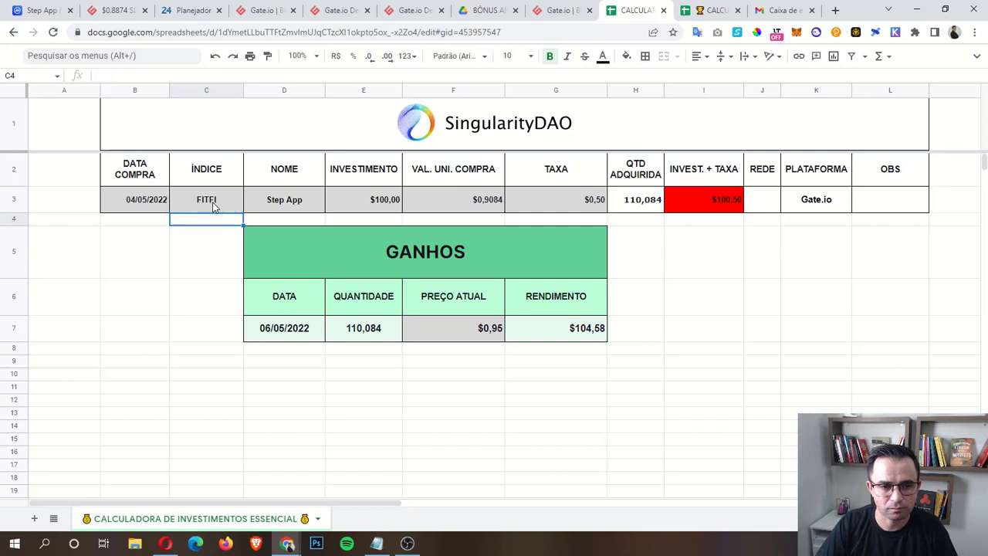
key("Return")
Set the purchase date in the DATA COMPRA cell to 06/05/2022.
left_click(149, 205)
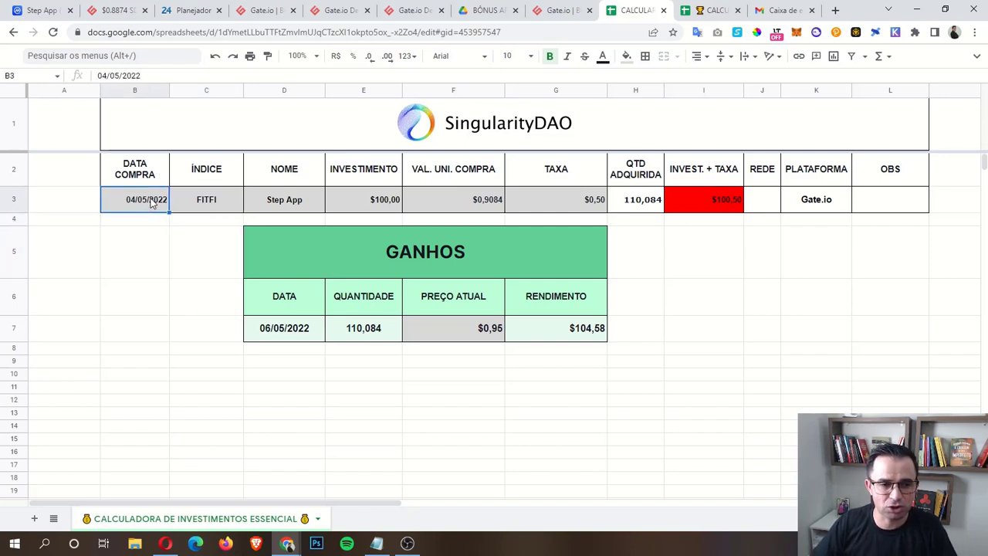
double_click(151, 203)
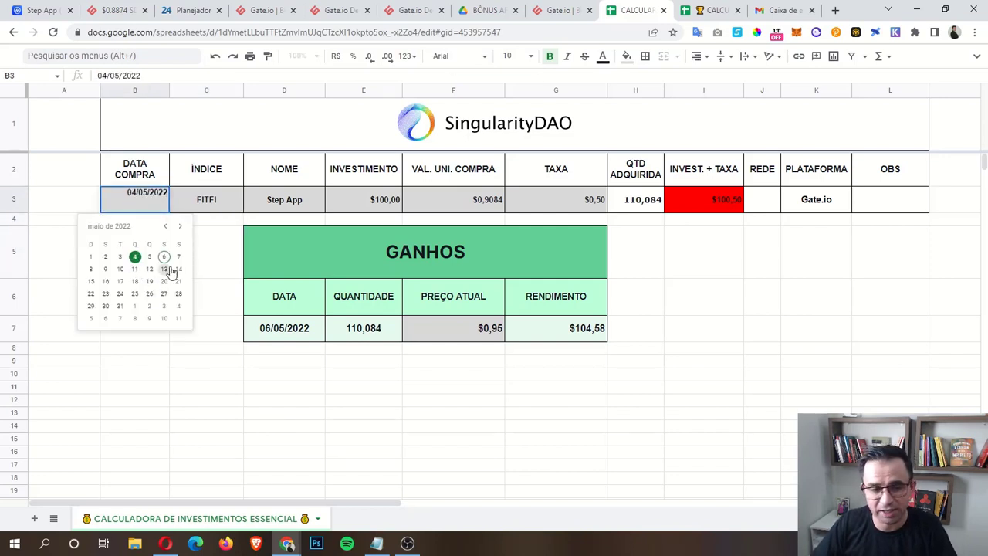
left_click(165, 257)
left_click(211, 309)
Set the purchase row's VAL. UNI. COMPRA to 0,6401 using the decimals copied from the Step App price on CoinMarketCap.
left_click(386, 200)
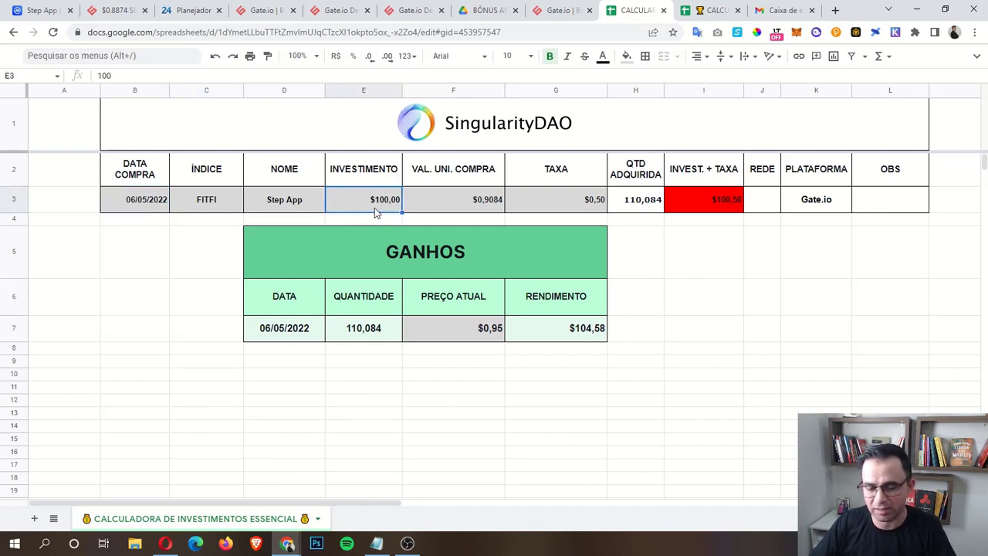
left_click(484, 208)
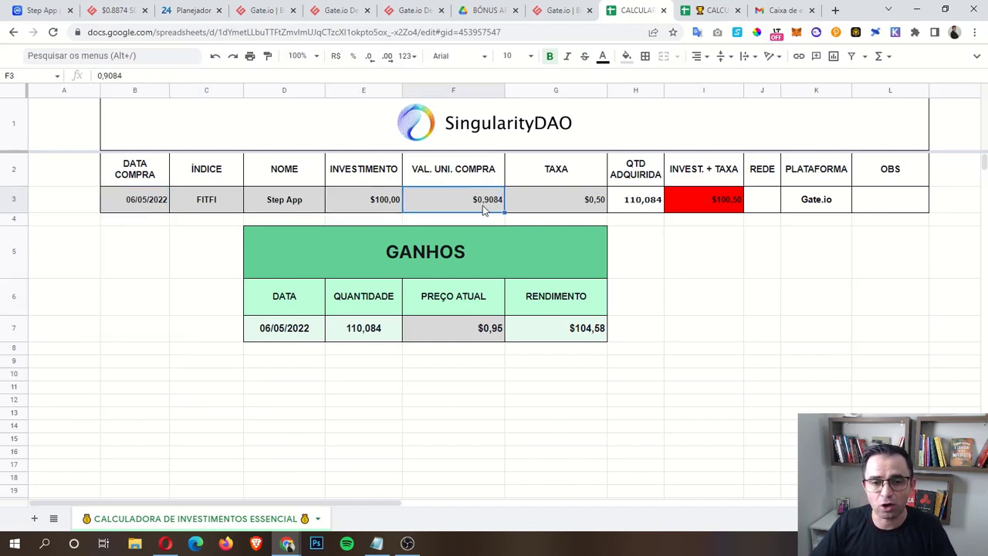
left_click(32, 9)
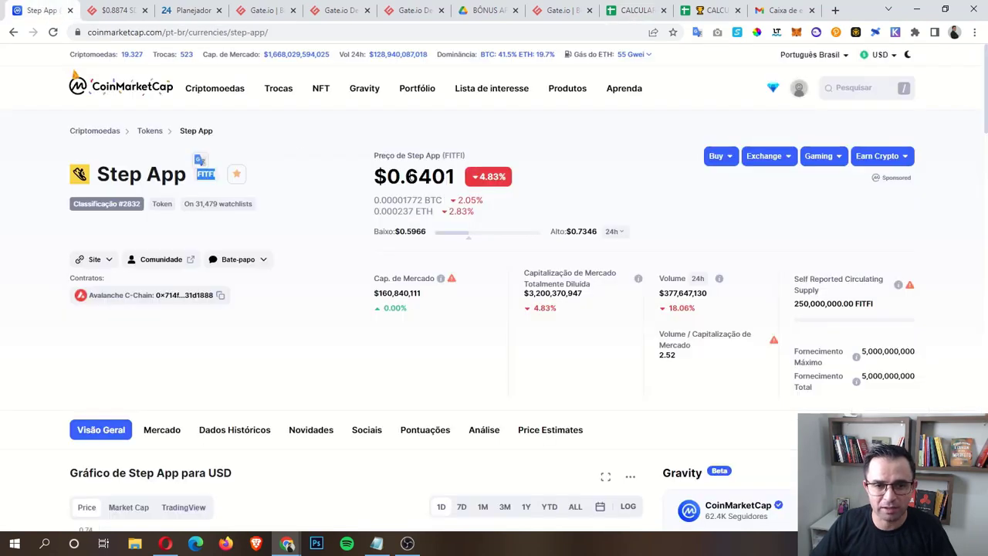
left_click_drag(404, 176, 455, 174)
key("ctrl+c")
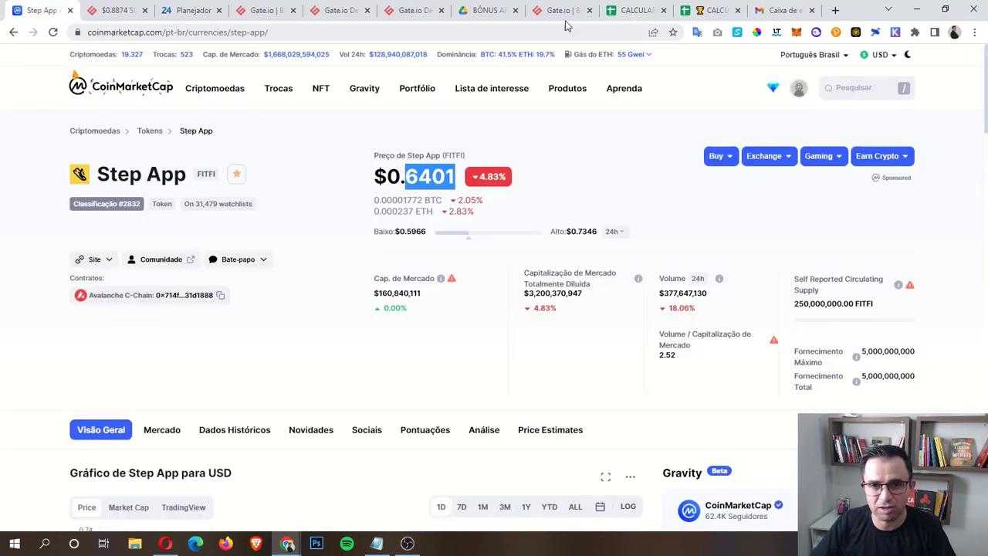
left_click(628, 9)
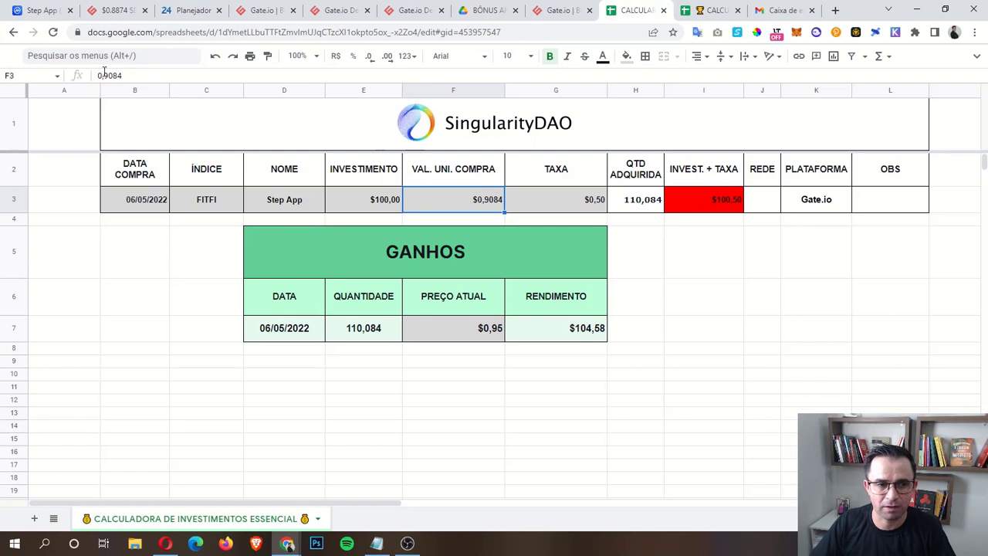
left_click_drag(105, 70, 130, 72)
key("ctrl+v")
key("Return")
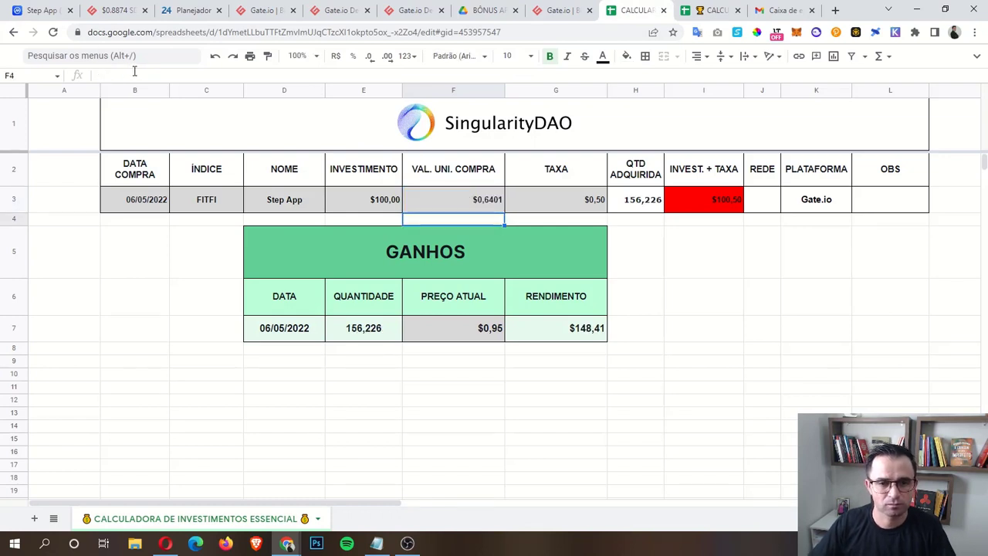
Examine the purchase row's fee and acquired-quantity formula, plus the current price, quantity and date cells of the GANHOS table.
left_click(550, 206)
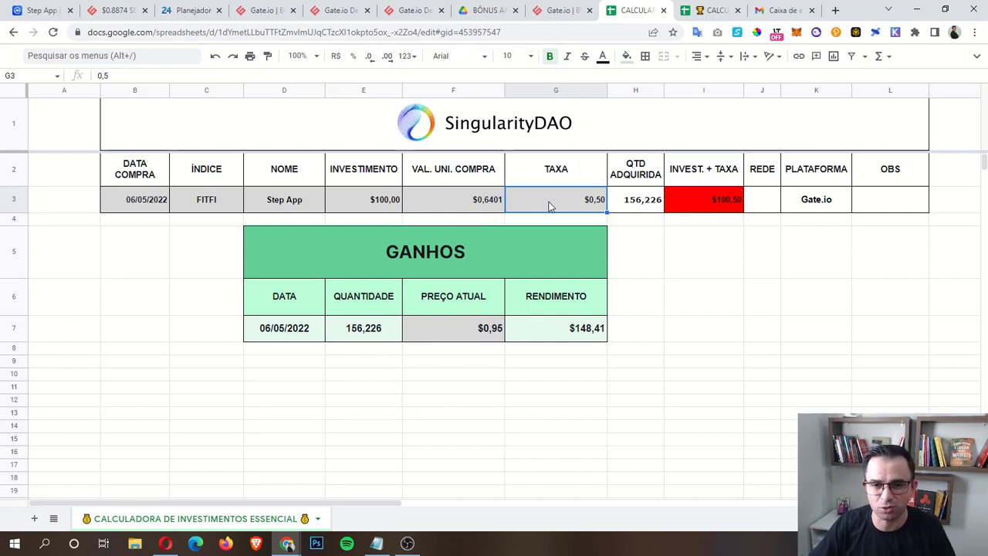
left_click(645, 210)
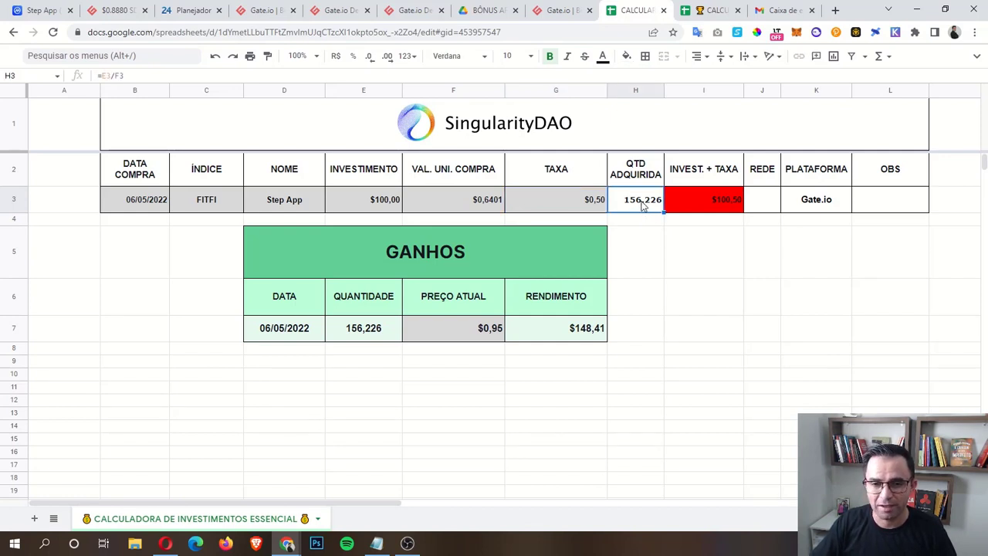
left_click_drag(118, 207, 574, 209)
left_click(669, 261)
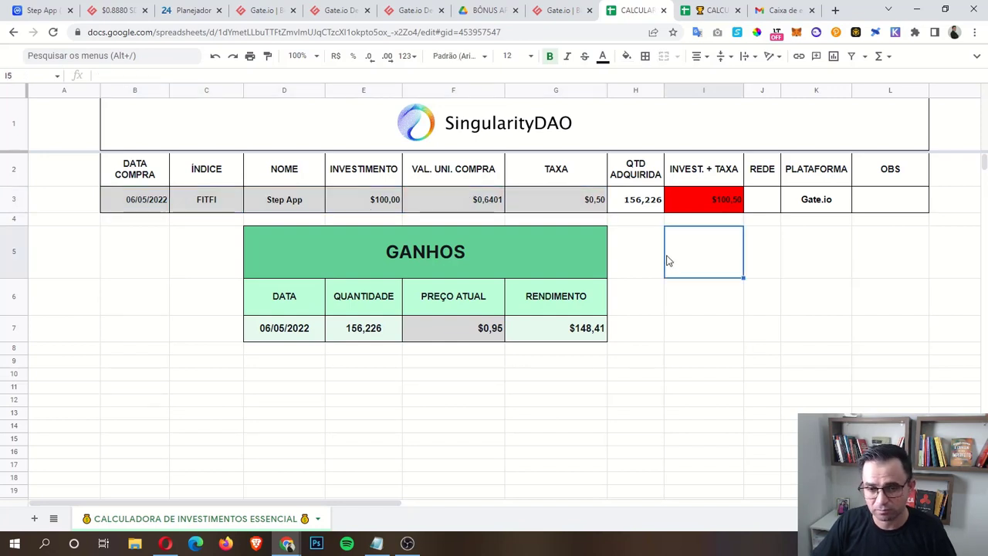
left_click(636, 201)
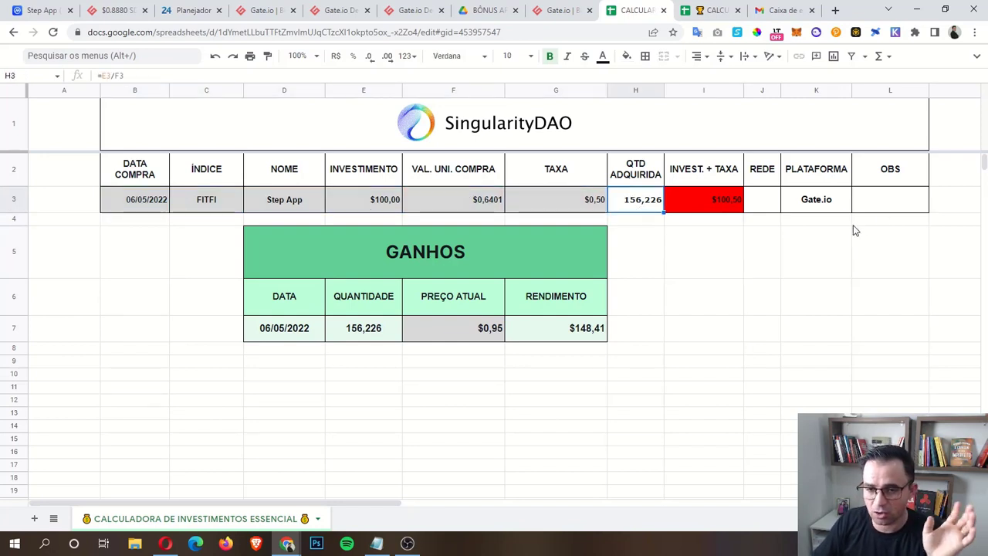
left_click(479, 330)
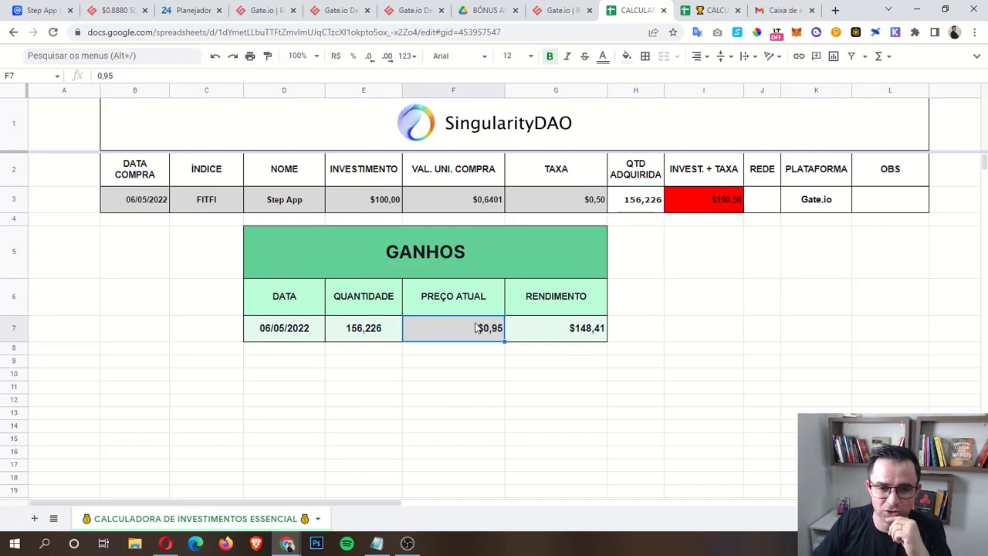
left_click(367, 342)
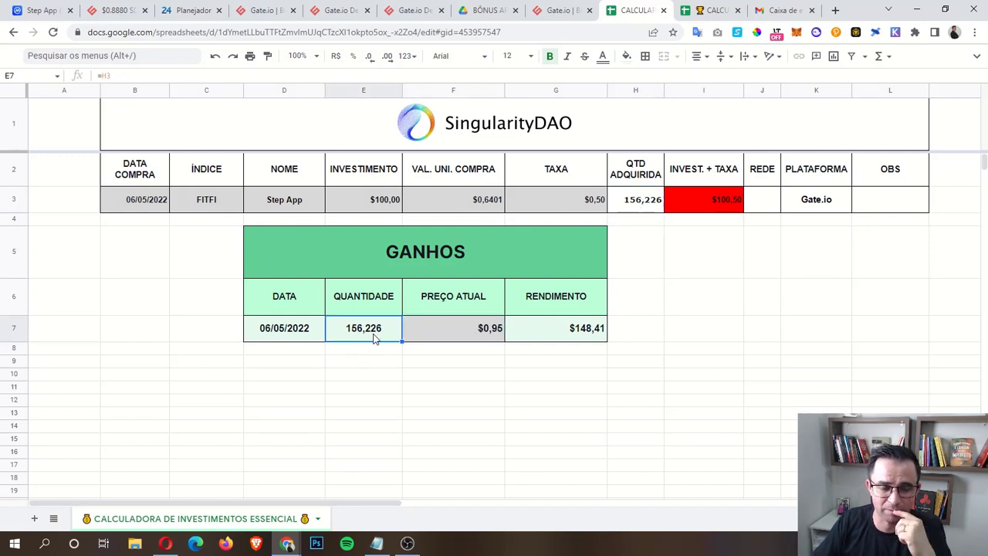
left_click(294, 339)
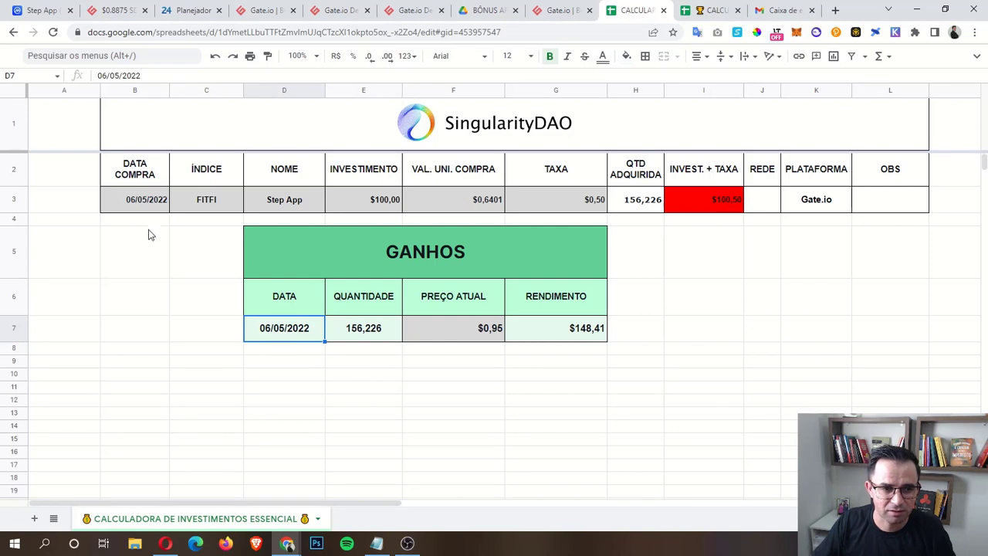
Copy the formatting of the DATA COMPRA cell onto the DATA cell of the GANHOS table.
left_click(147, 207)
left_click(267, 55)
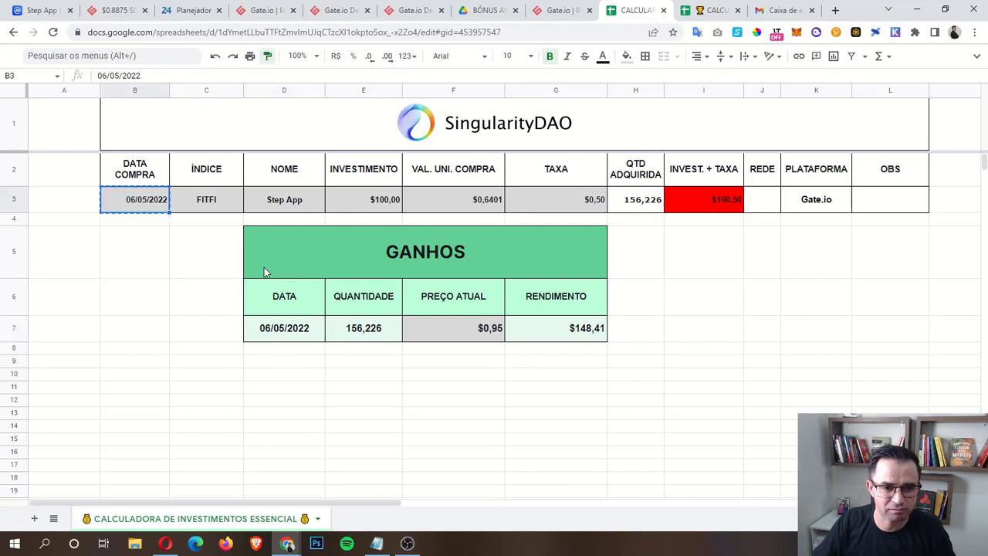
left_click(282, 327)
left_click(322, 375)
left_click(296, 330)
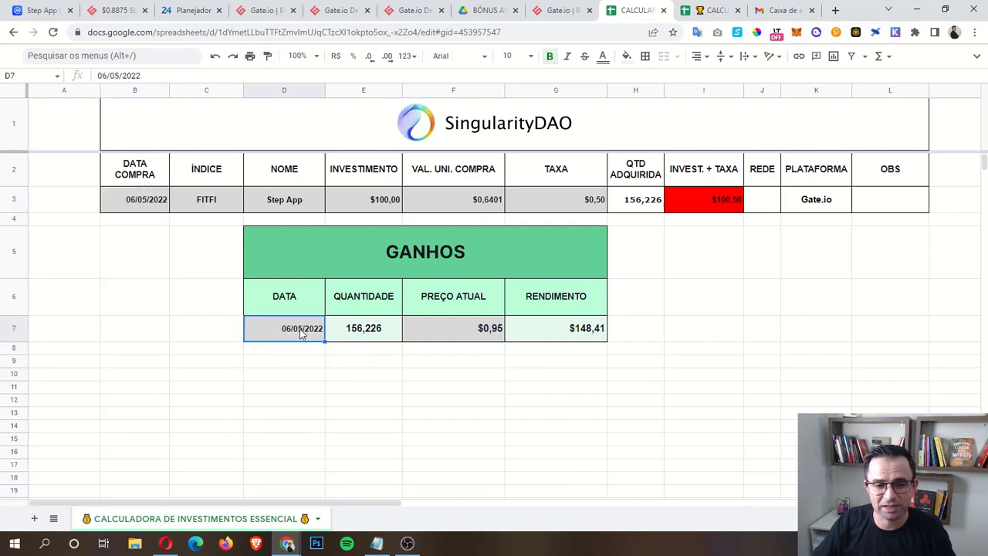
Move the CoinMarketCap browser tab beside the Gate.io home page tab and select the decimals of the Step App price.
left_click(477, 336)
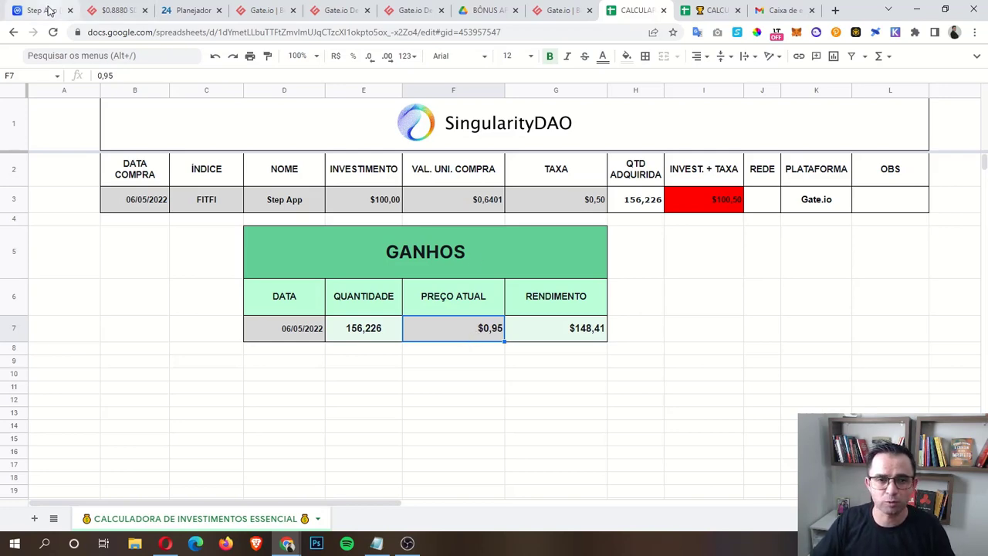
left_click_drag(43, 10, 494, 13)
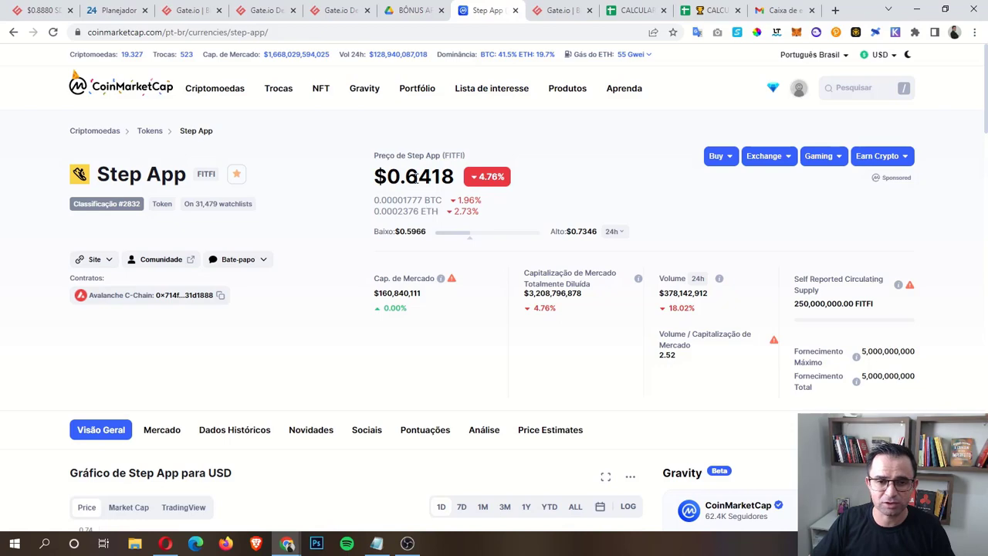
left_click_drag(420, 176, 457, 179)
left_click(420, 179)
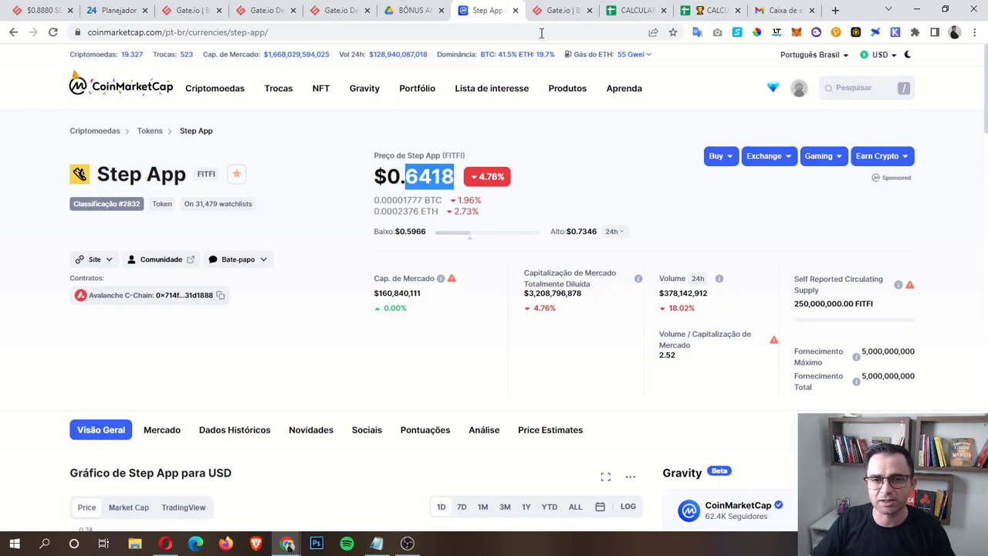
Switch to Gate.io, open classic spot trading and search for "fitfi" to open the FITFI_USDT pair.
left_click(556, 11)
mouse_move(247, 64)
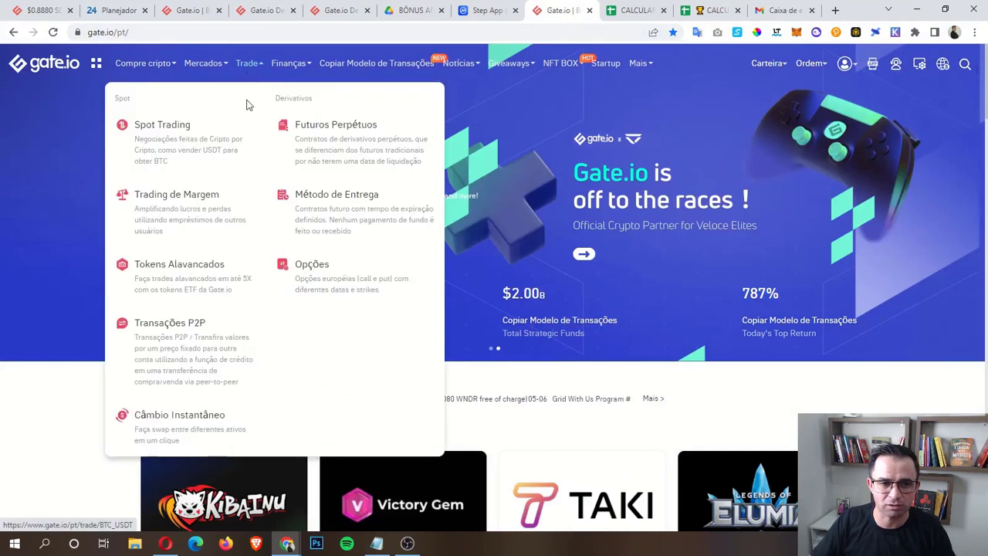
mouse_move(181, 146)
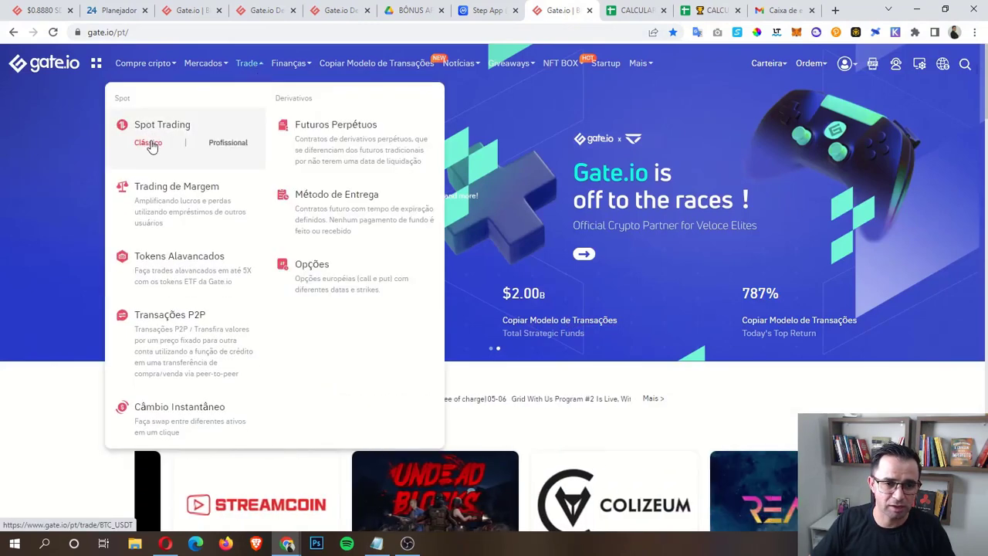
left_click(152, 148)
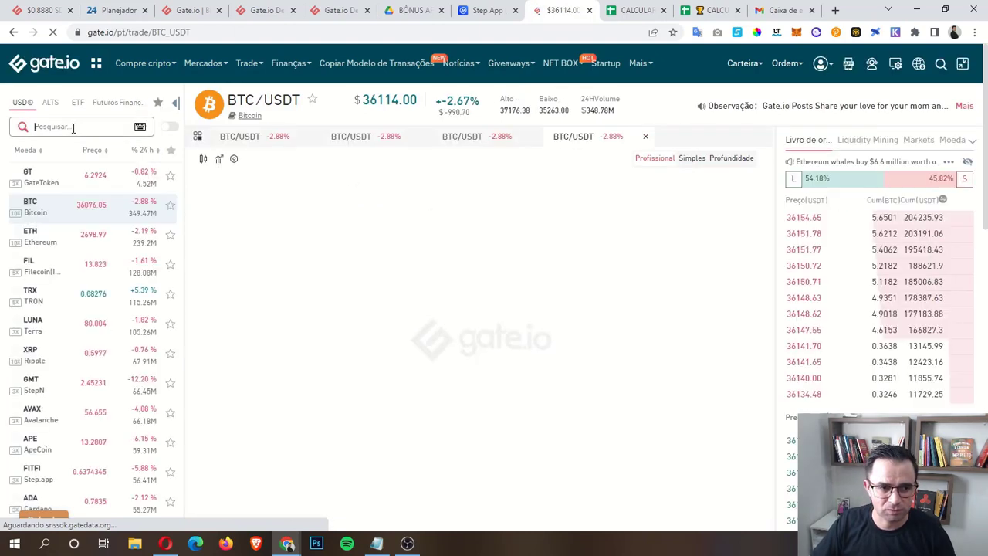
type("fitfi")
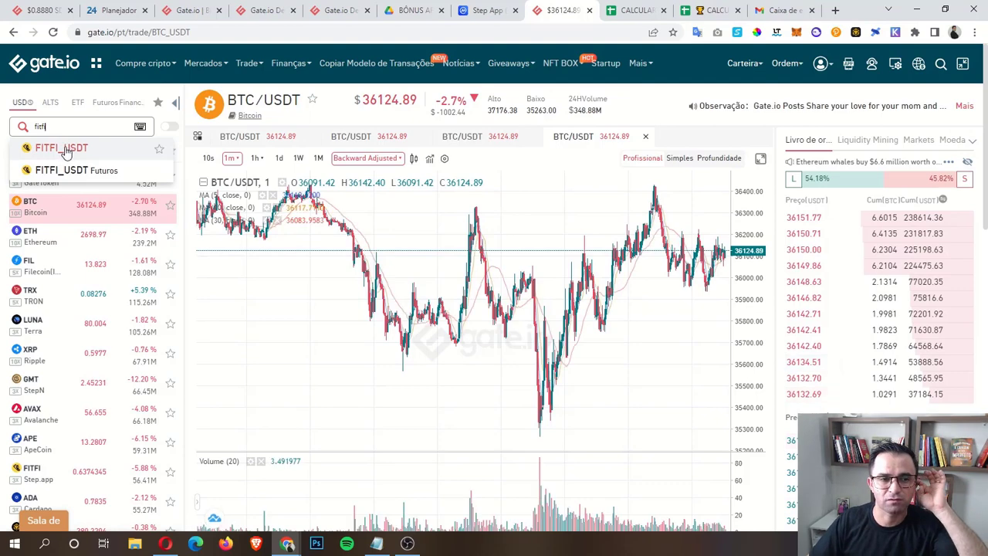
left_click(68, 149)
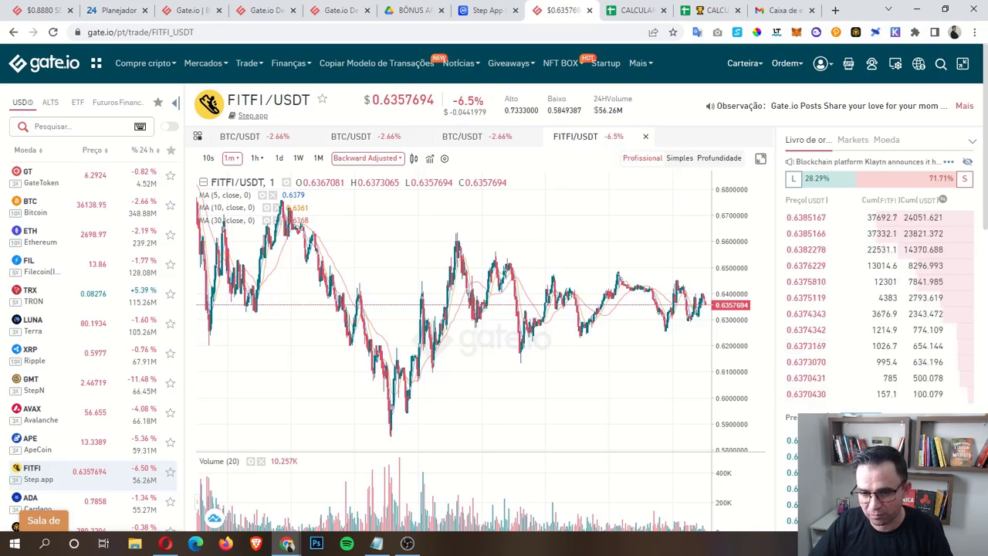
Set PREÇO ATUAL in the GANHOS table to 0,6357694 from Gate.io and compare RENDIMENTO with INVEST. + TAXA.
left_click(633, 11)
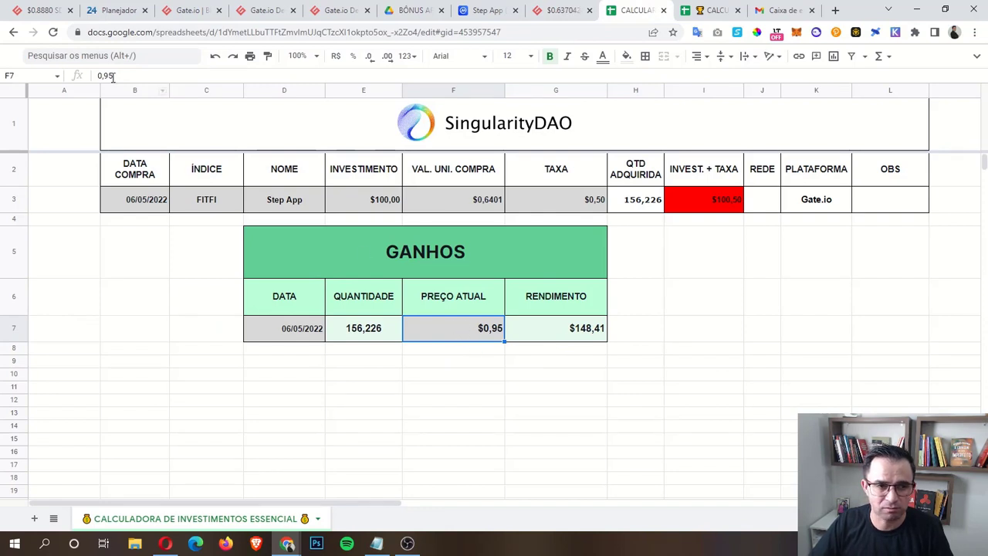
left_click_drag(109, 74, 128, 75)
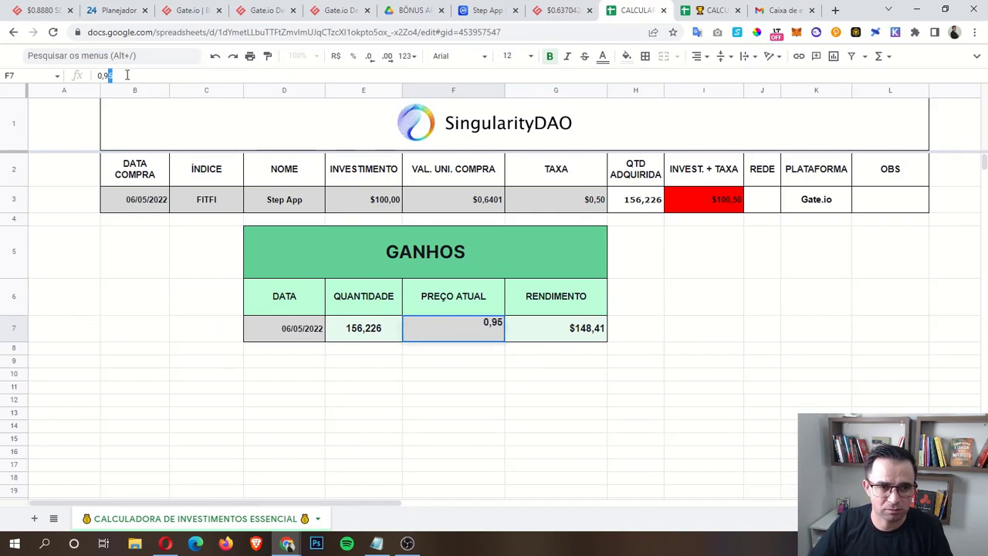
key("ctrl+v")
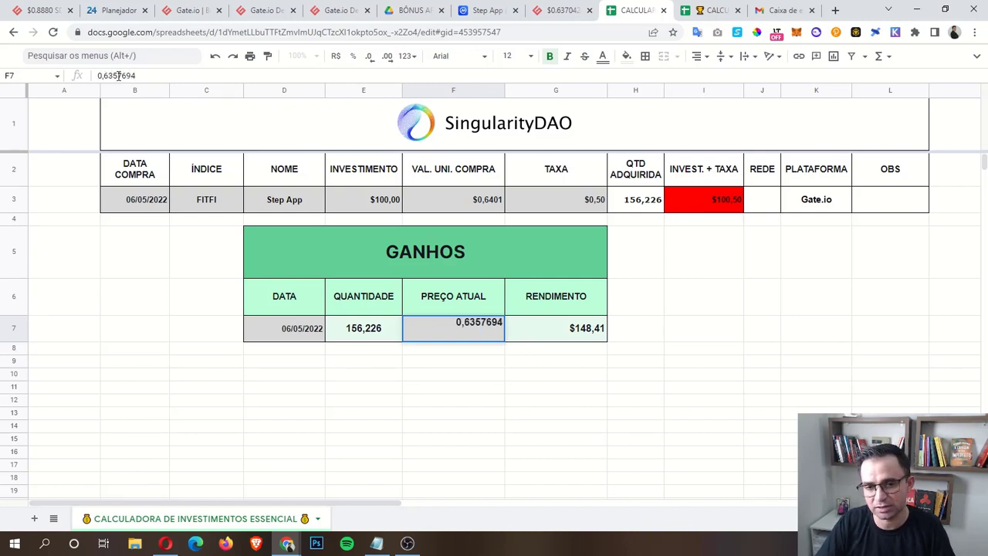
key("Return")
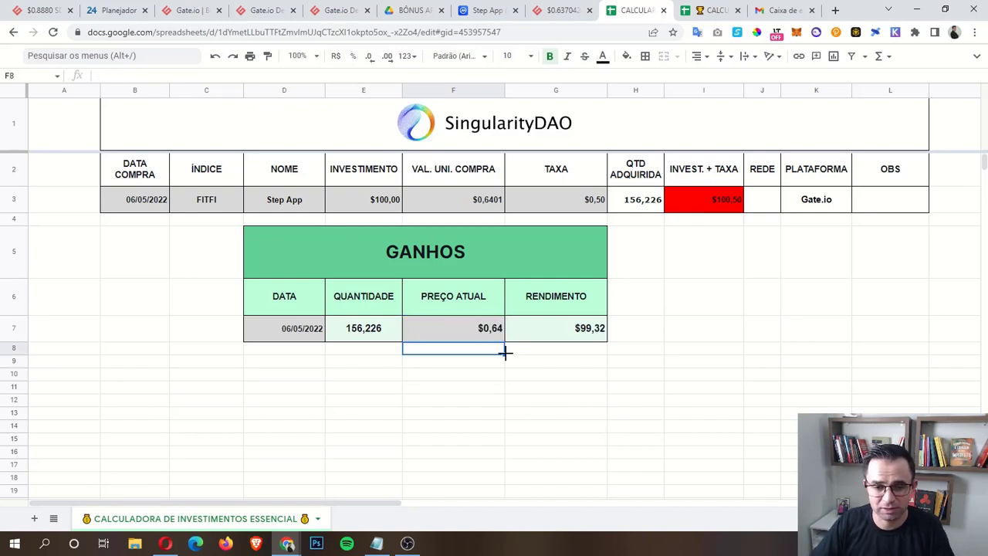
left_click(575, 335)
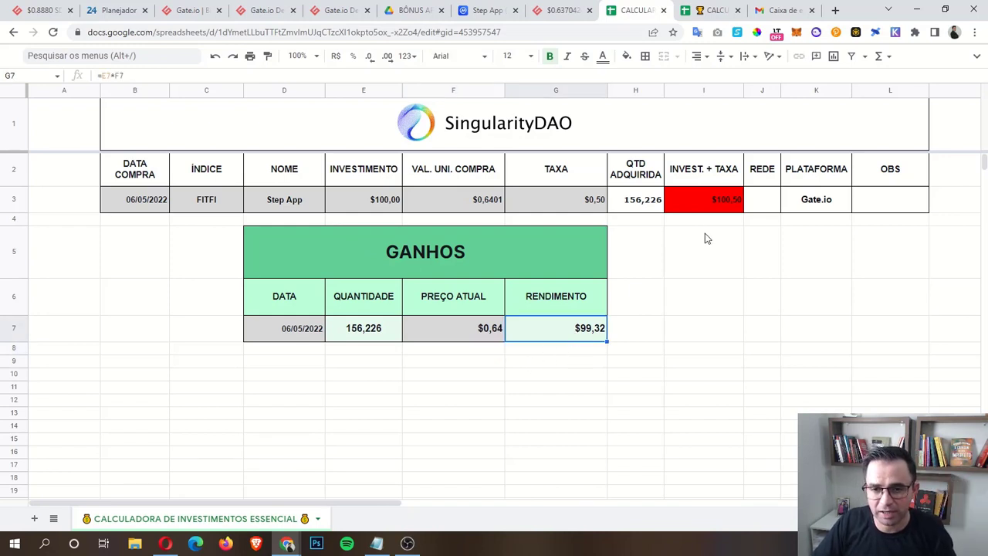
left_click(716, 210)
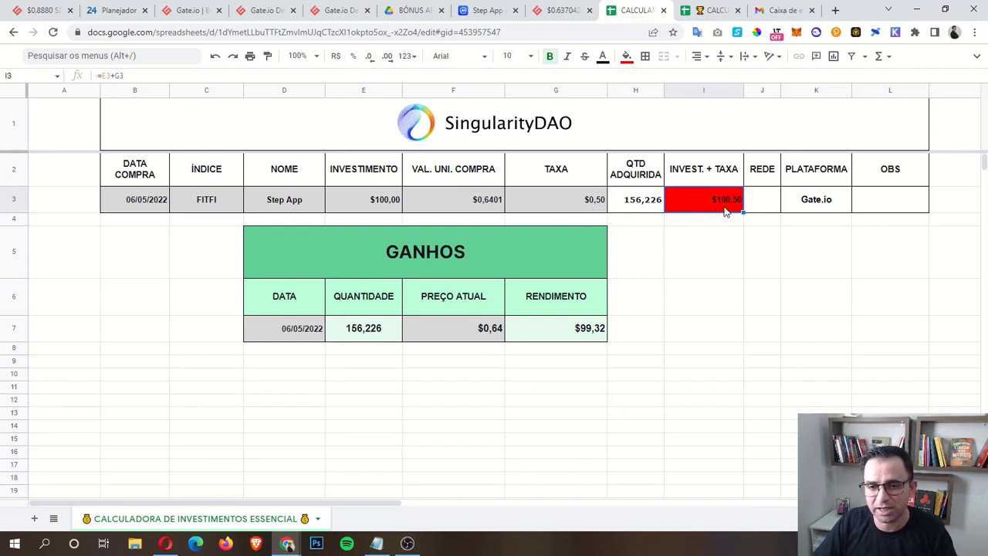
left_click(586, 338)
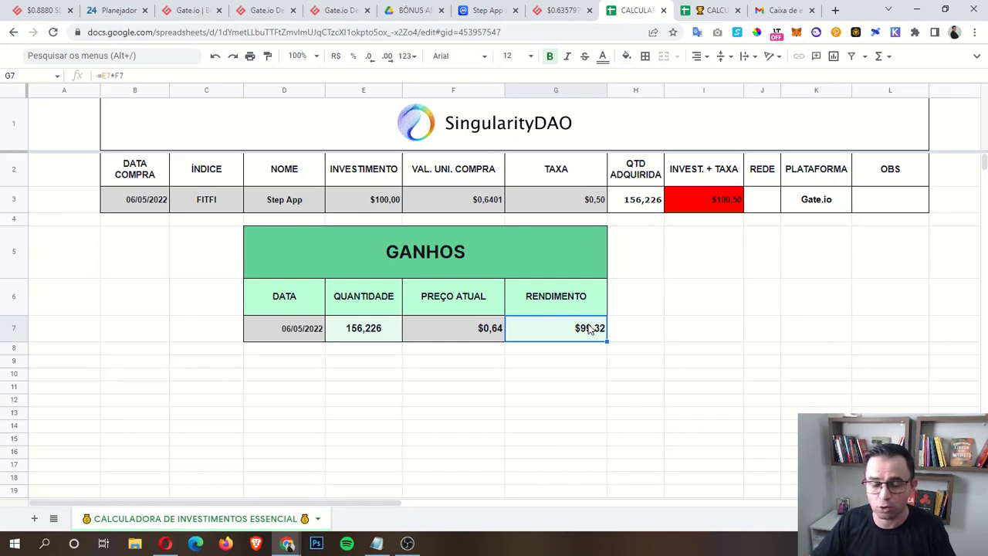
Set PREÇO ATUAL in the GANHOS table to 0,70 and check the RENDIMENTO cell.
left_click(473, 337)
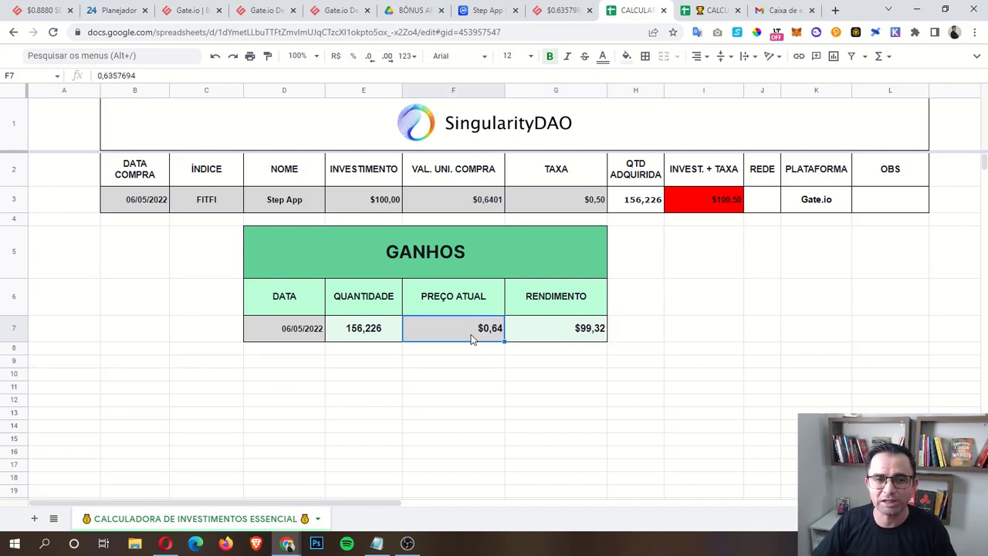
left_click_drag(108, 75, 165, 73)
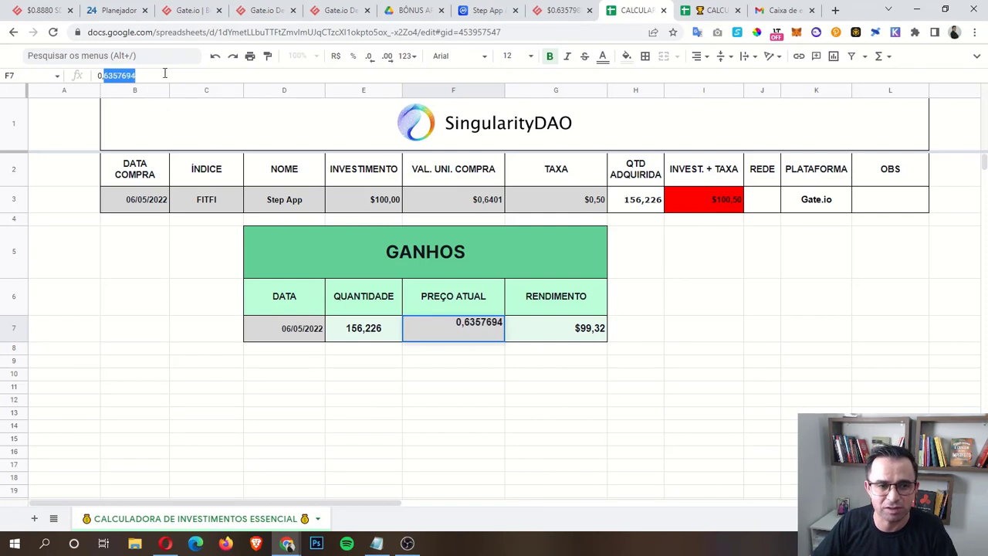
type("70")
key("Return")
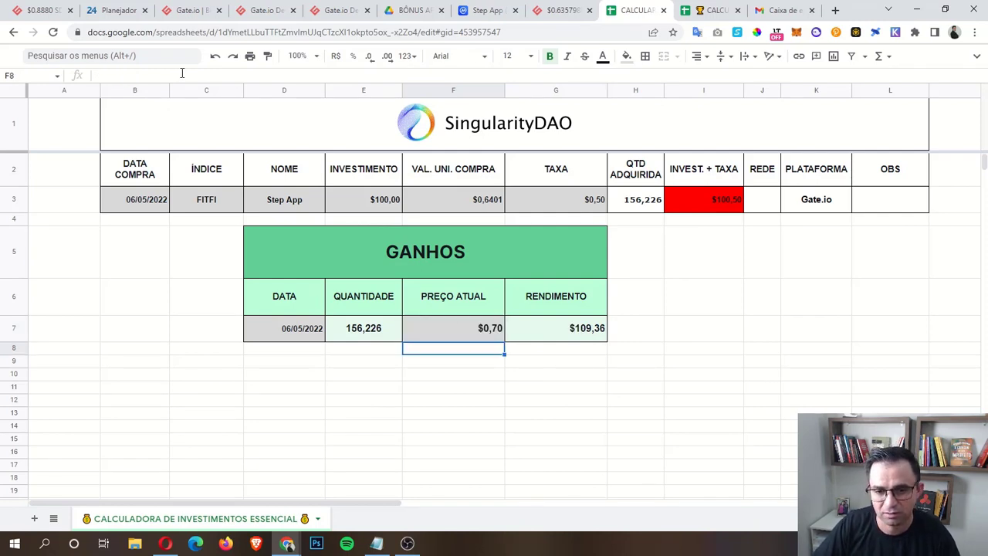
left_click(573, 334)
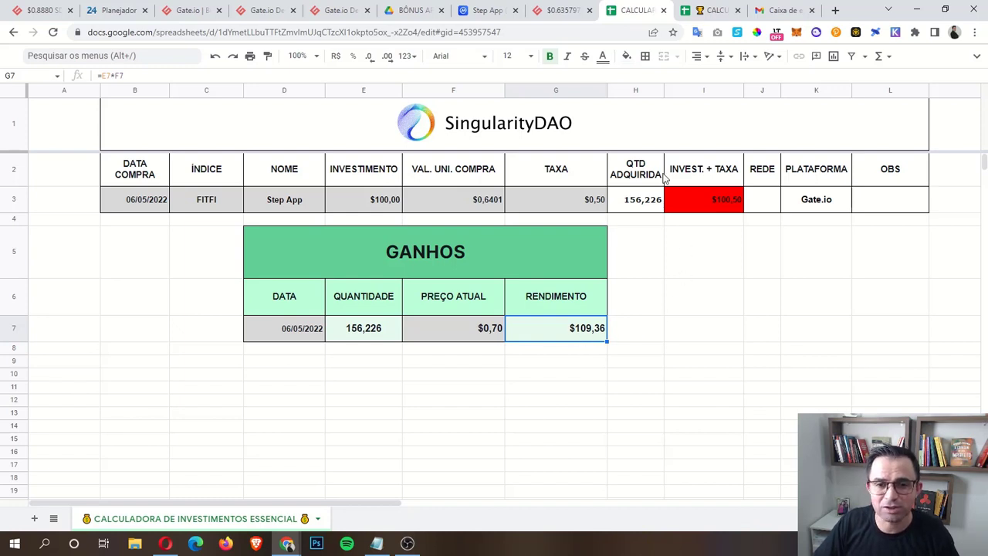
Delete the SingularityDAO logo from the header row above the purchase table.
left_click(466, 125)
key("Delete")
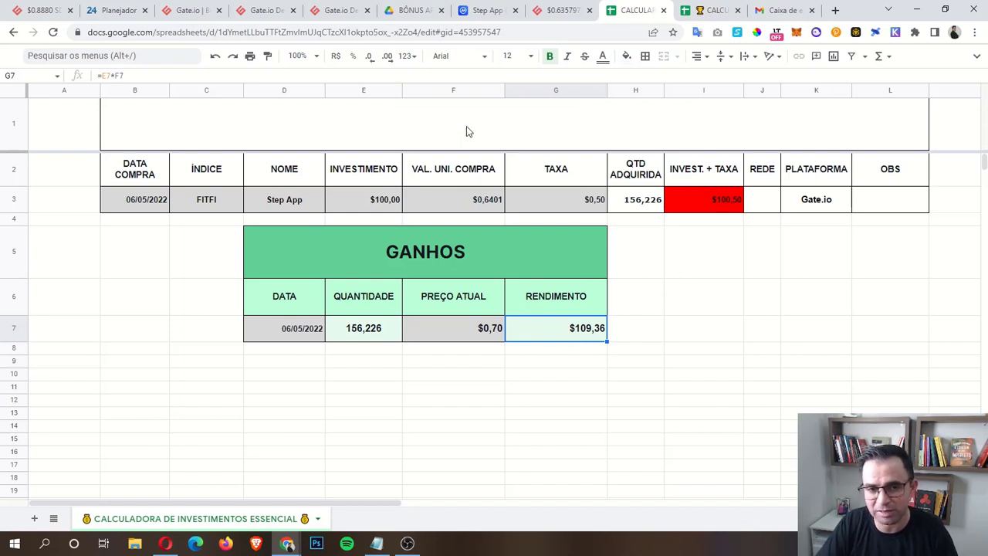
Copy the token name Step App from its CoinMarketCap page into the calculator's merged header cell B1:L1.
left_click(486, 10)
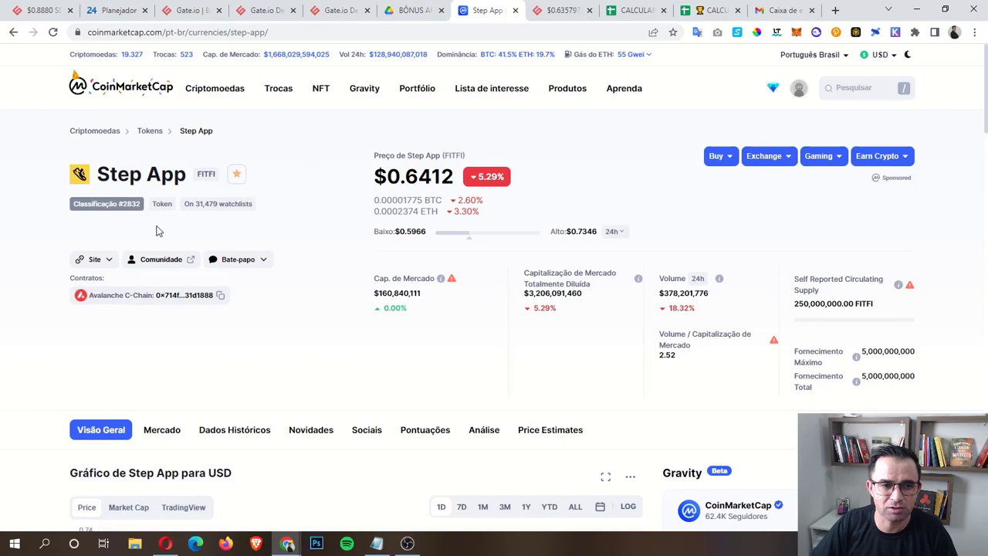
right_click(77, 180)
left_click(117, 171)
left_click_drag(97, 175, 194, 174)
left_click(641, 9)
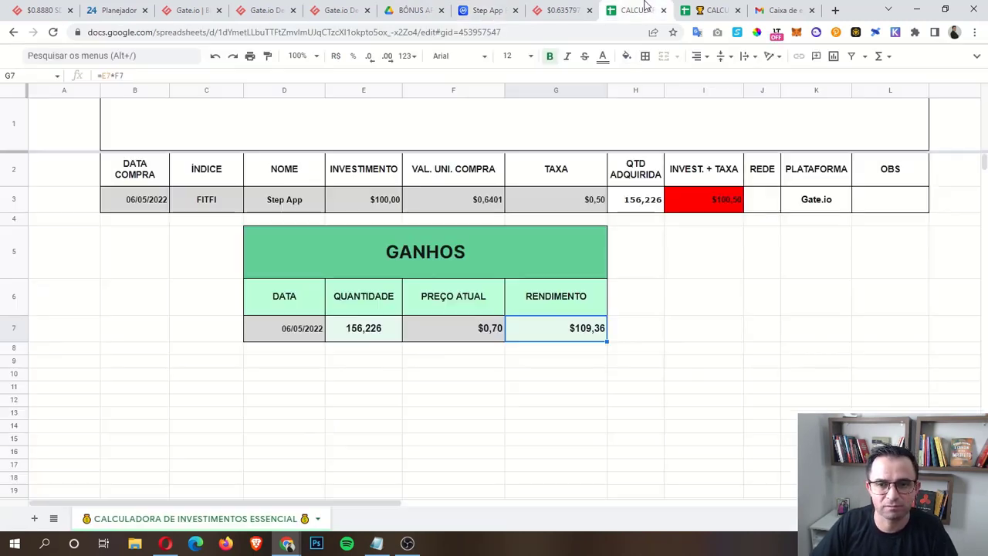
left_click(525, 127)
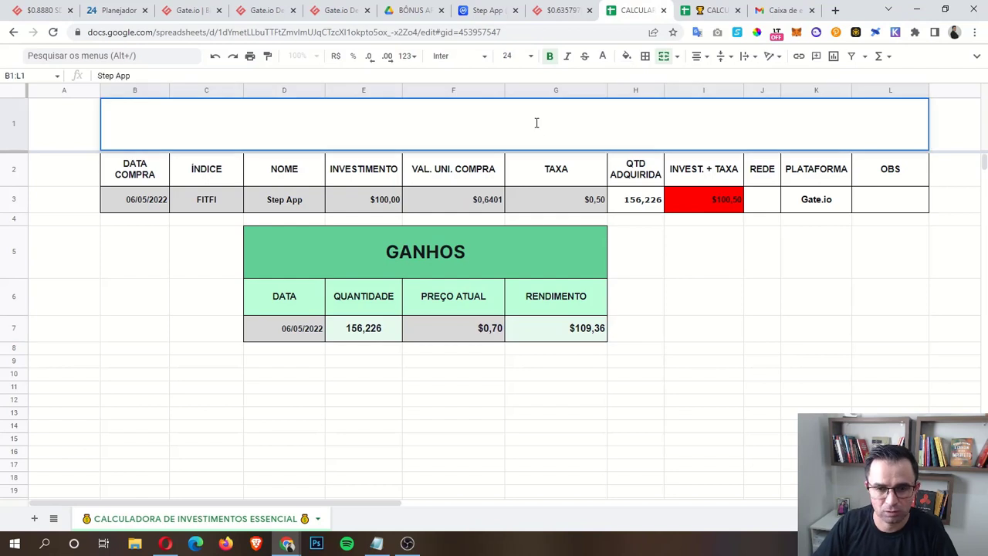
Set the text color of the Step App header to black.
left_click(602, 59)
left_click(607, 96)
left_click(714, 261)
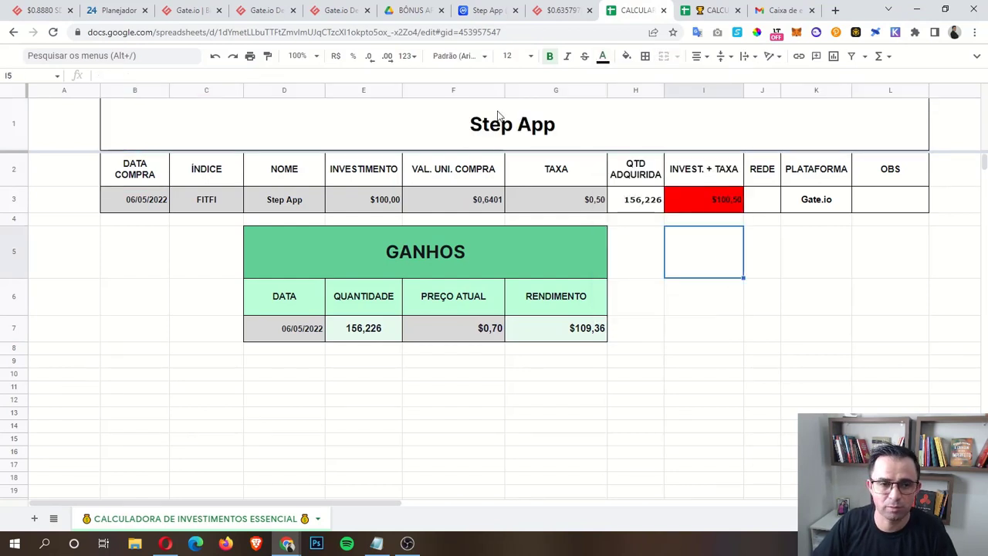
Copy the Step App logo image from CoinMarketCap into the calculator and place it in the header, just before the Step App name.
left_click(487, 10)
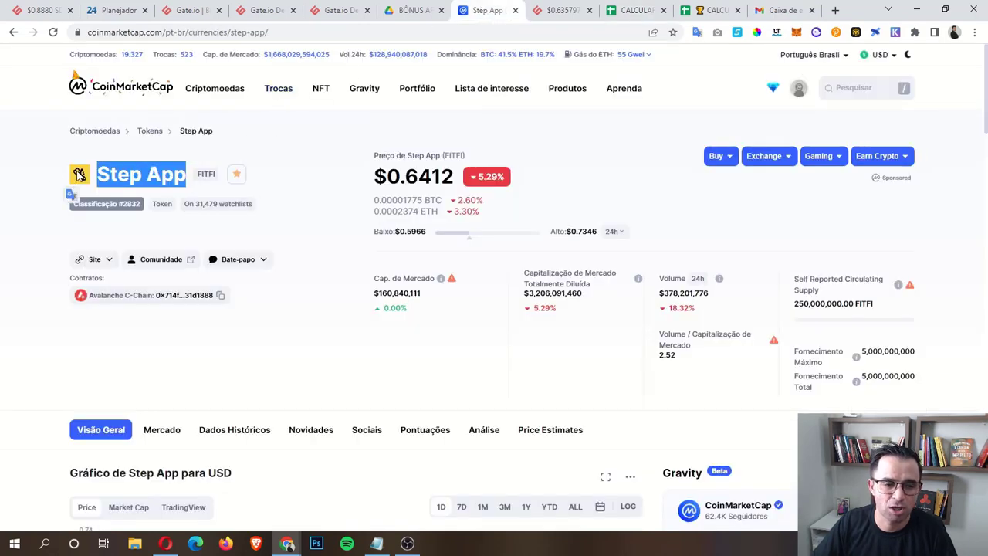
left_click(79, 175)
right_click(78, 175)
left_click(128, 214)
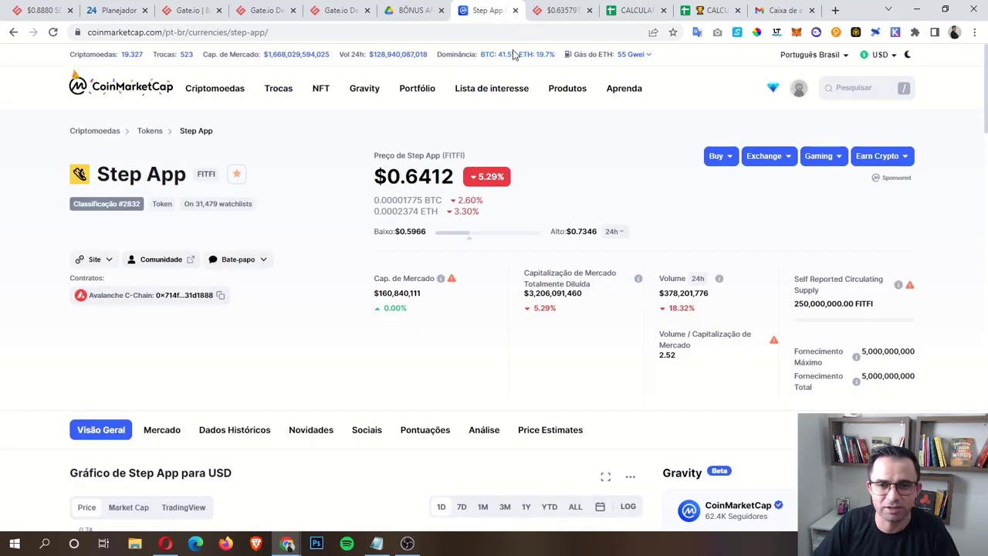
left_click(629, 10)
left_click(762, 452)
key("ctrl+v")
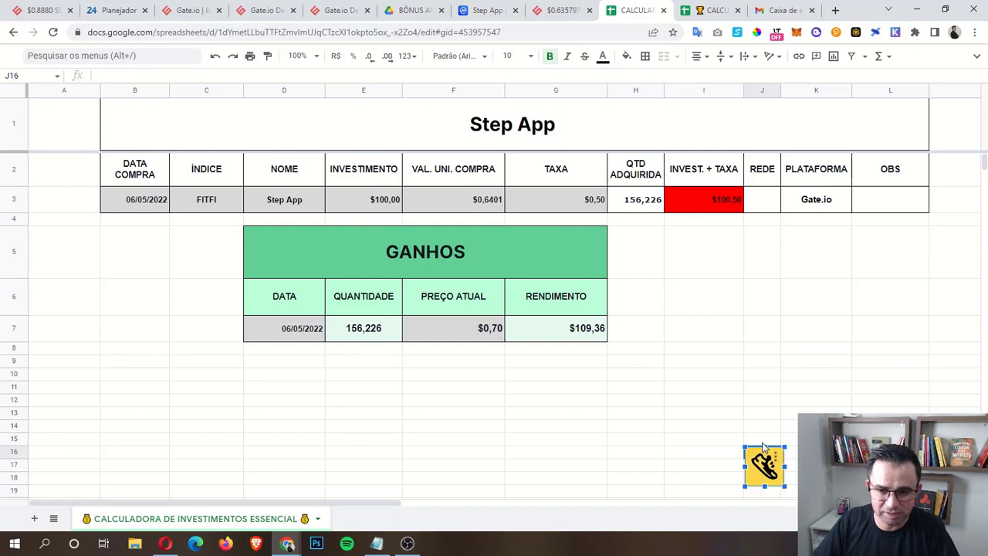
left_click_drag(764, 463, 437, 123)
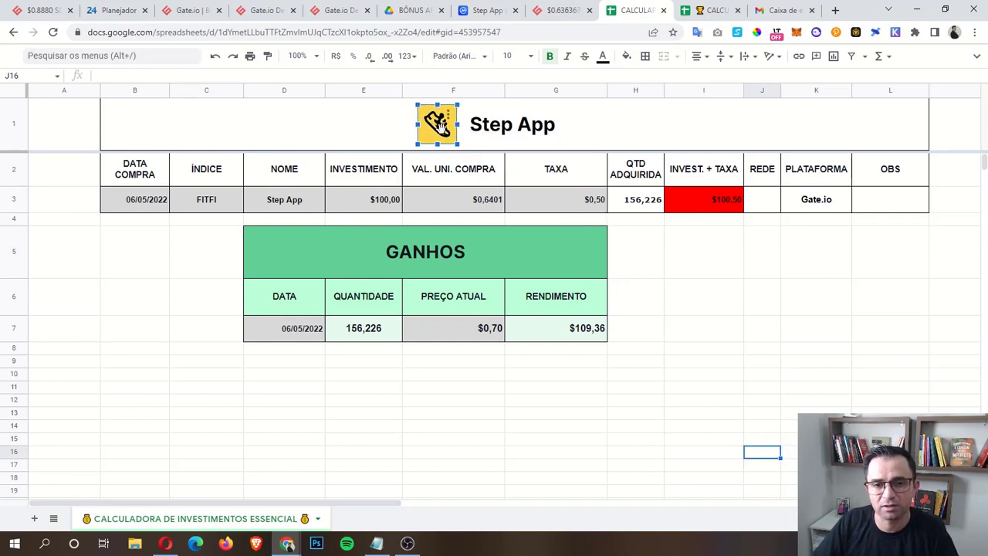
left_click(735, 340)
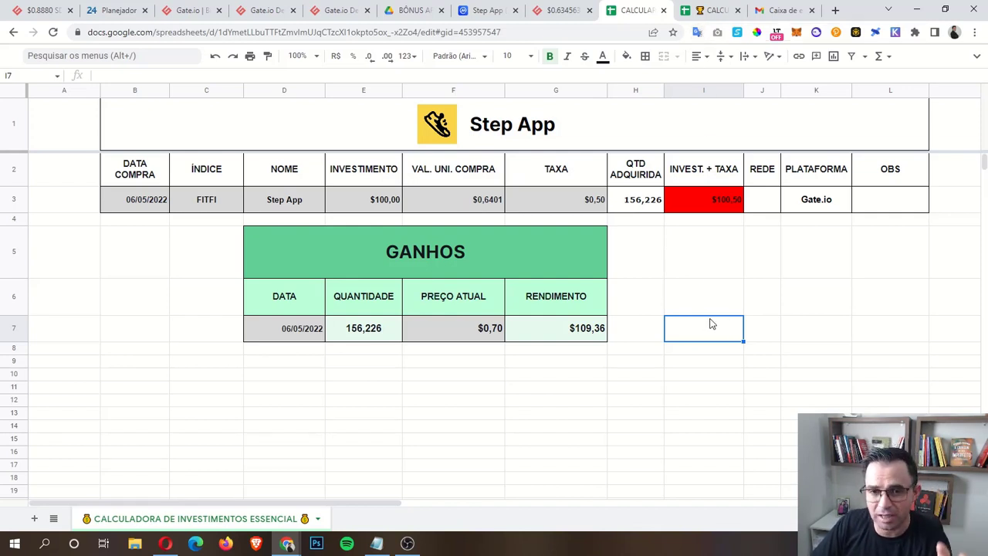
left_click(761, 312)
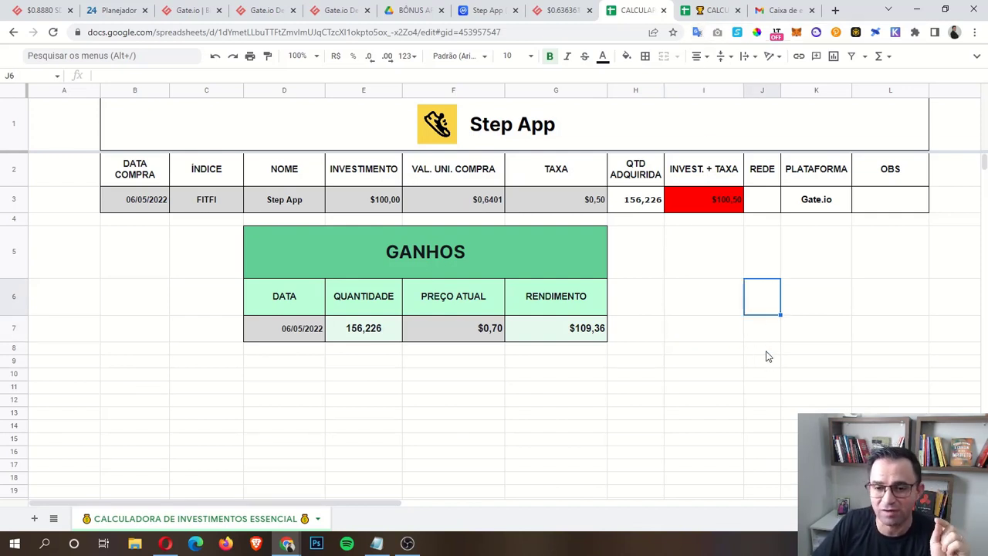
left_click(764, 330)
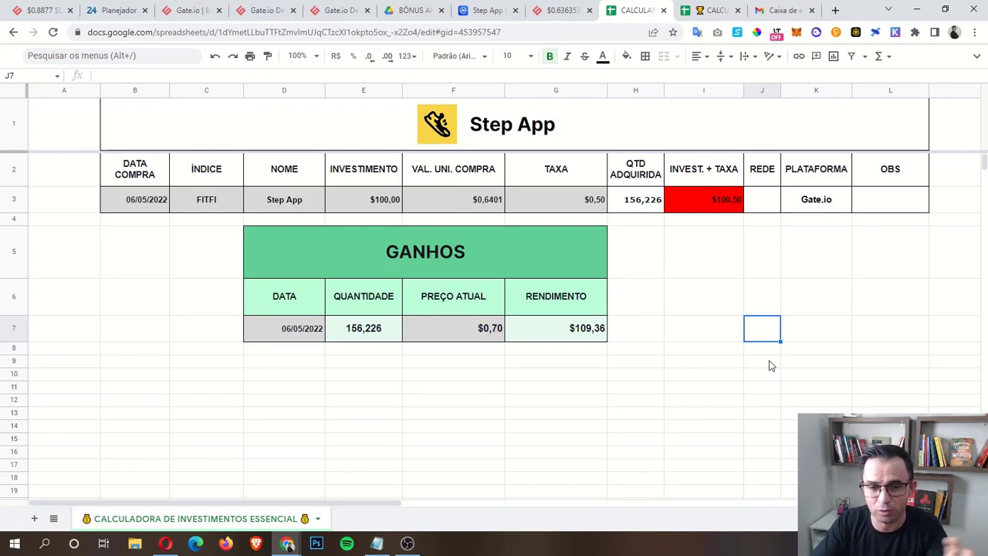
Switch to the premium calculator spreadsheet and check LUCRO EM REAL on the CALCULADORA DE INVESTIMENTO PREMIUM sheet.
left_click(705, 14)
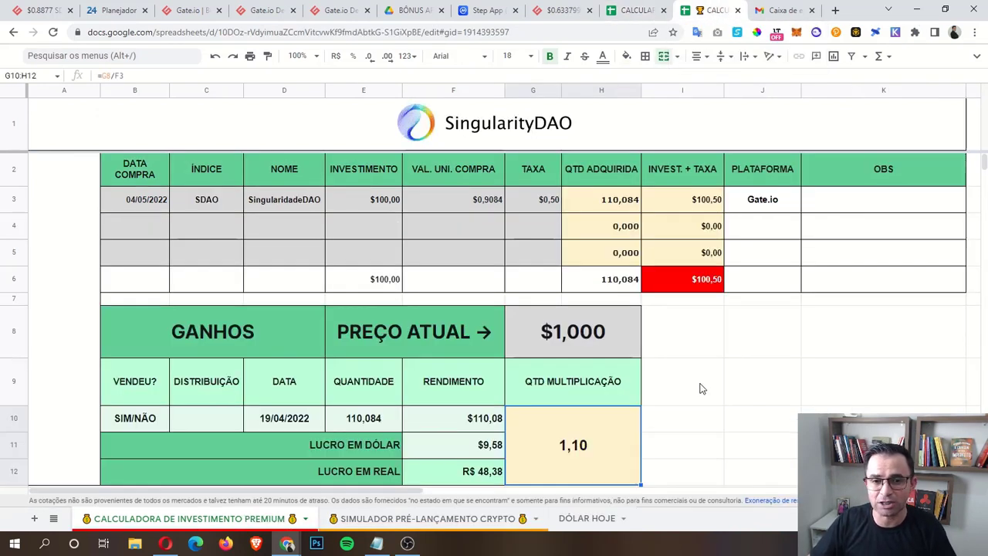
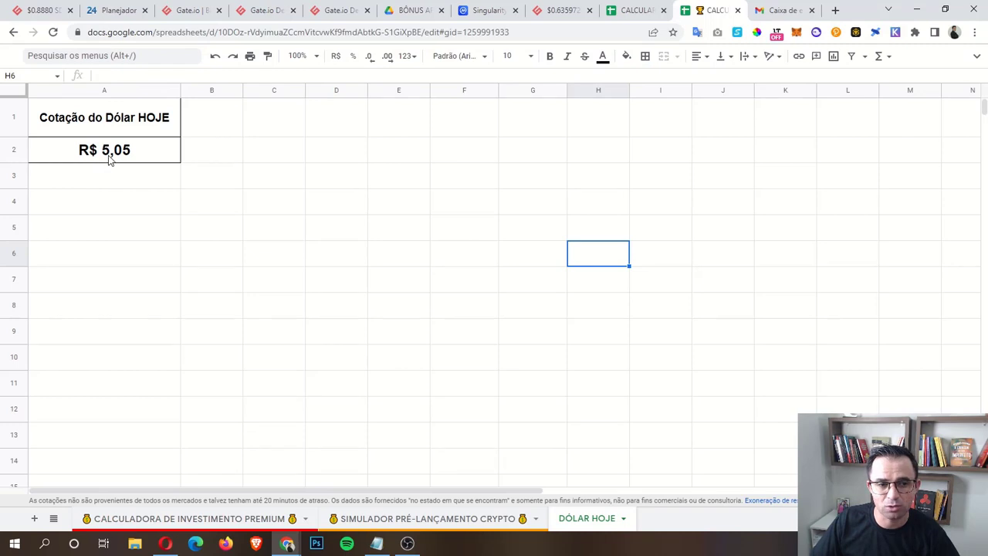
left_click(235, 523)
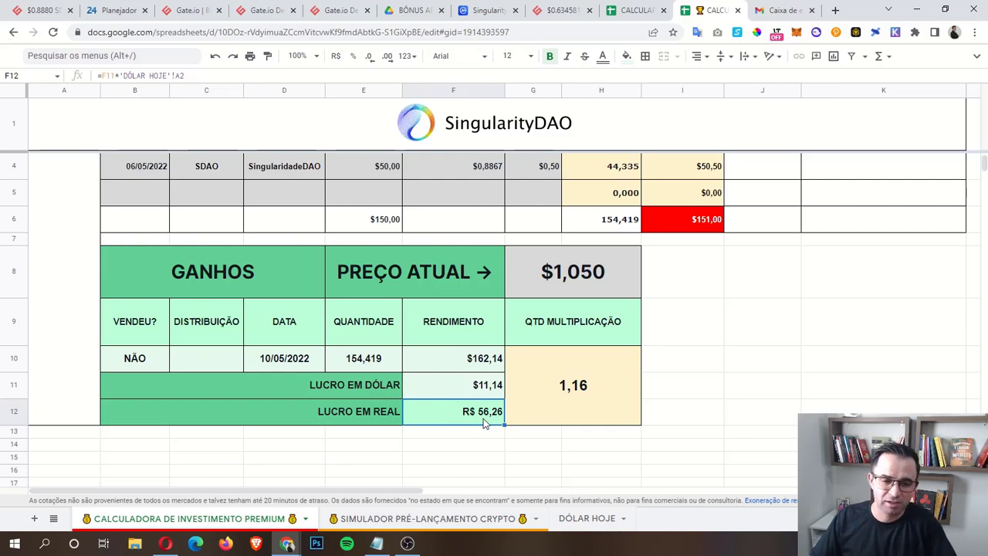
Open the SIMULADOR PRÉ-LANÇAMENTO CRYPTO sheet and review the Dexalot purchase in row 3 and the empty row 4 below it.
left_click(458, 522)
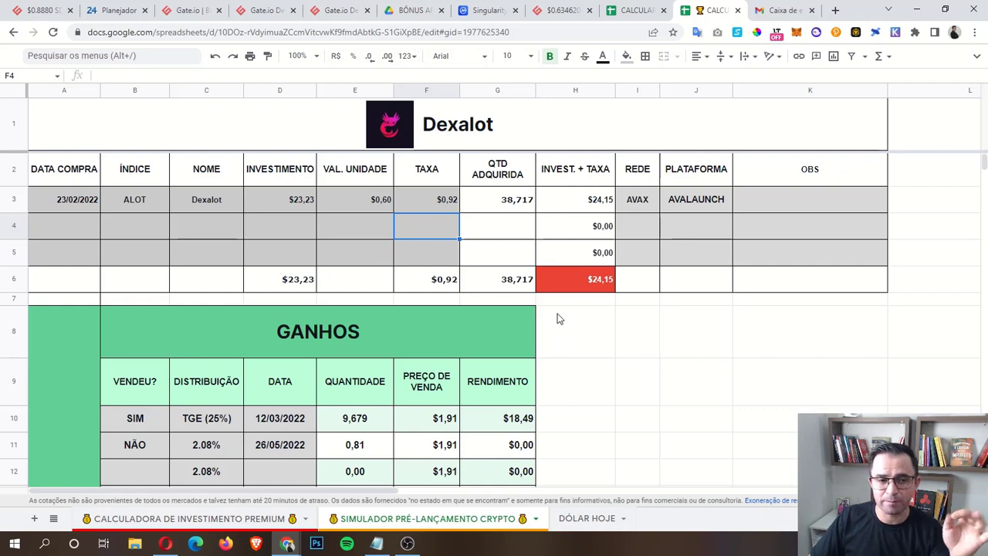
left_click(13, 199)
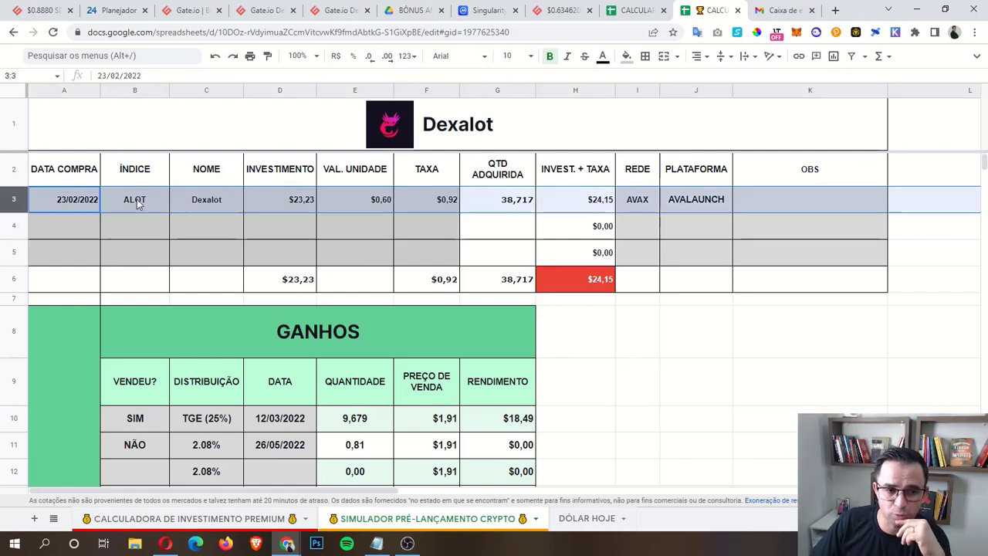
left_click(157, 199)
left_click(202, 200)
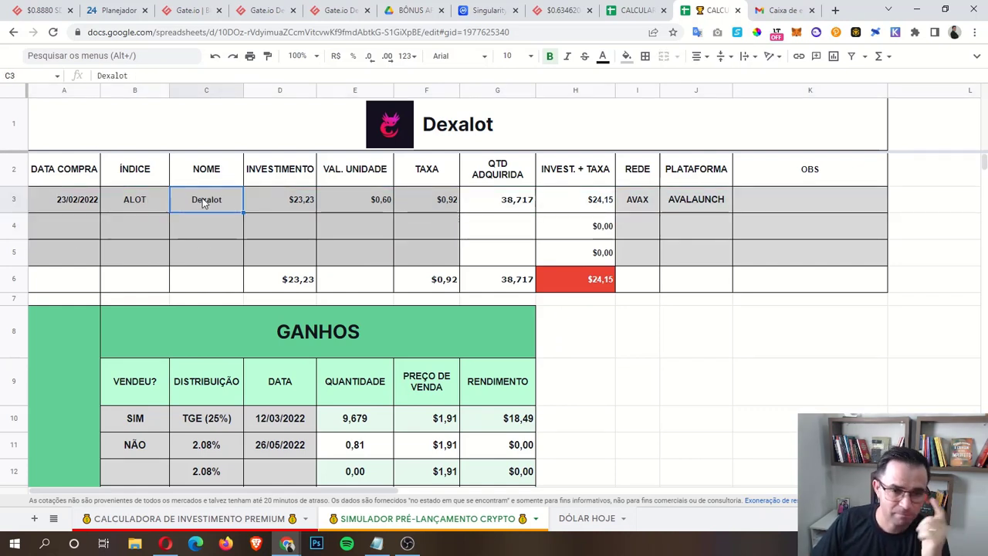
left_click(284, 203)
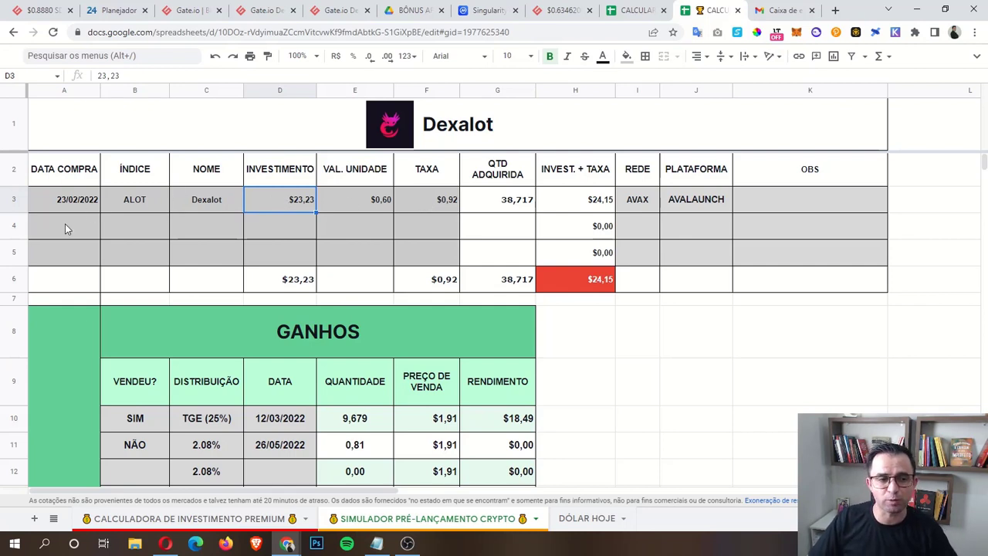
left_click(14, 202)
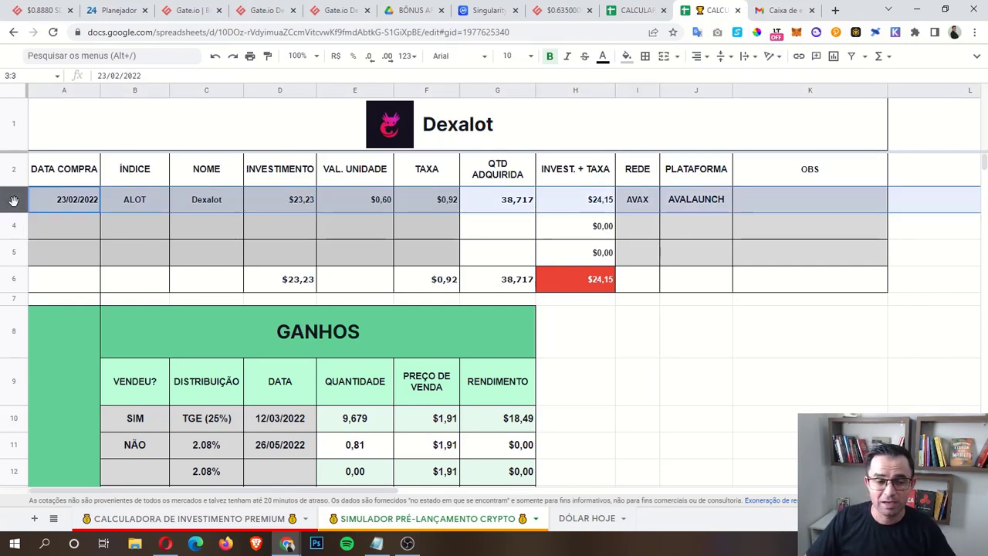
left_click(13, 228)
left_click(91, 234)
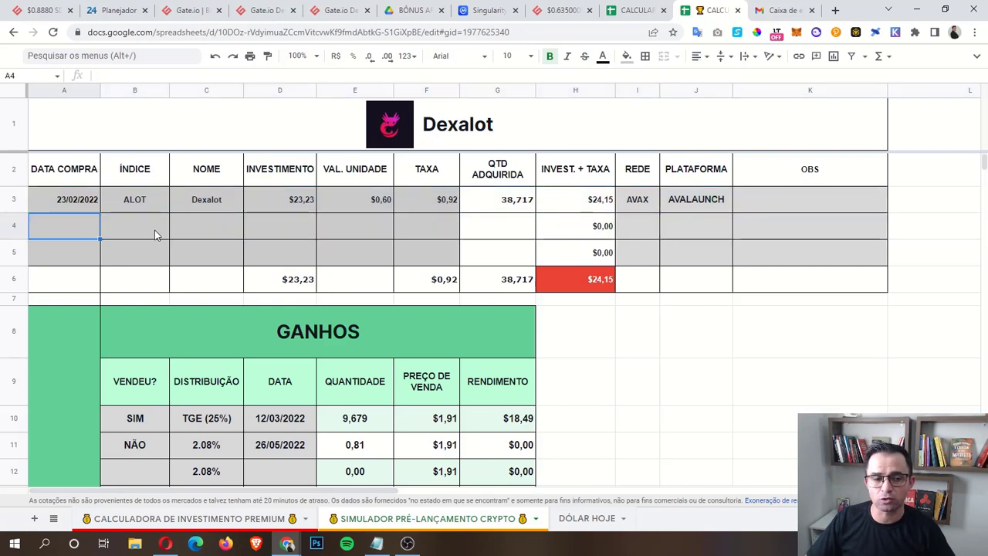
left_click(155, 234)
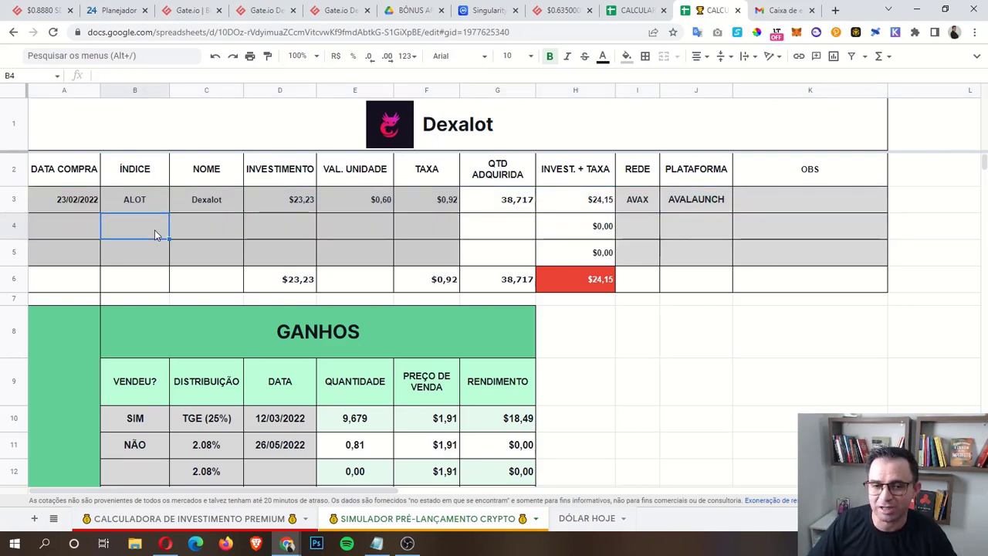
Enter 06/05/2022 as DATA COMPRA in row 4 and copy ALOT and Dexalot down from row 3.
left_click(78, 234)
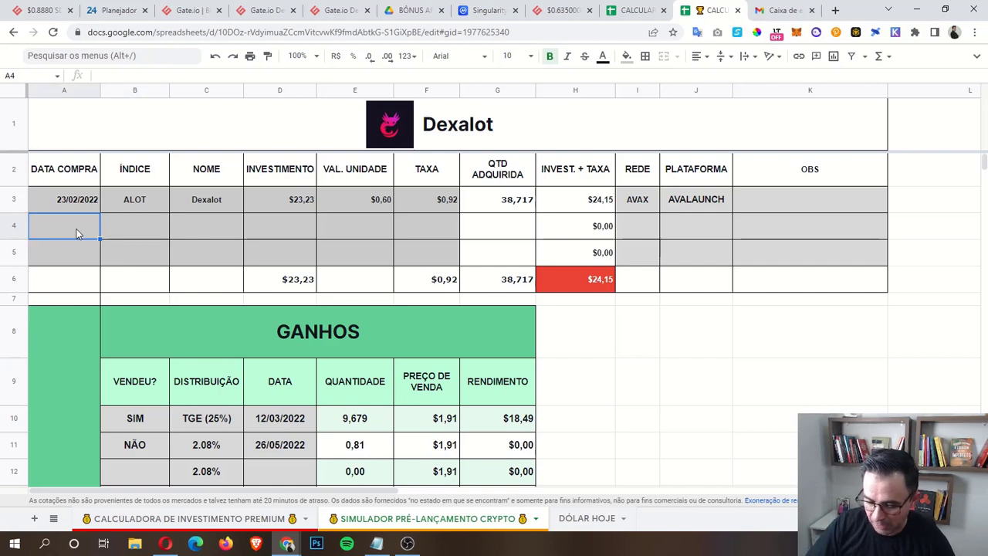
type("06/05")
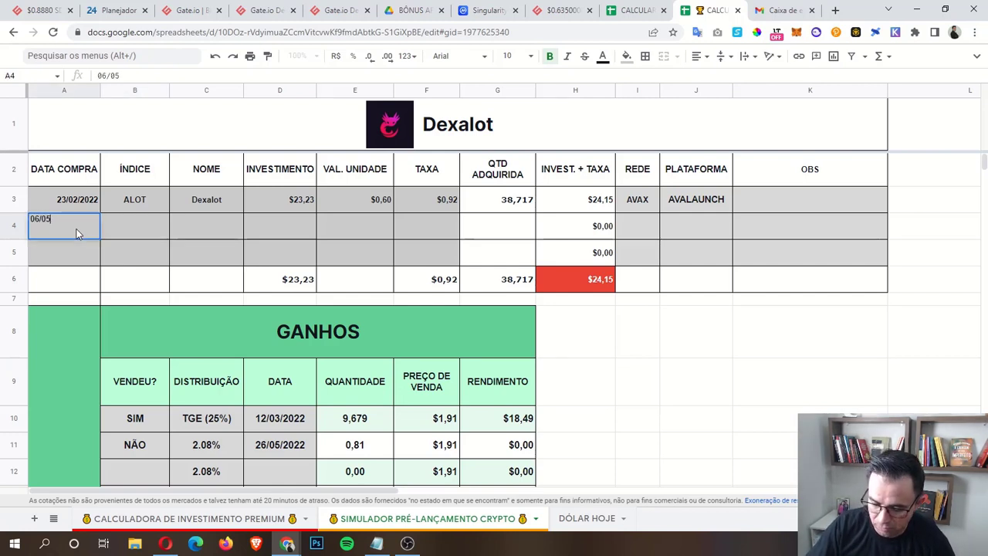
type("/2022")
key("Return")
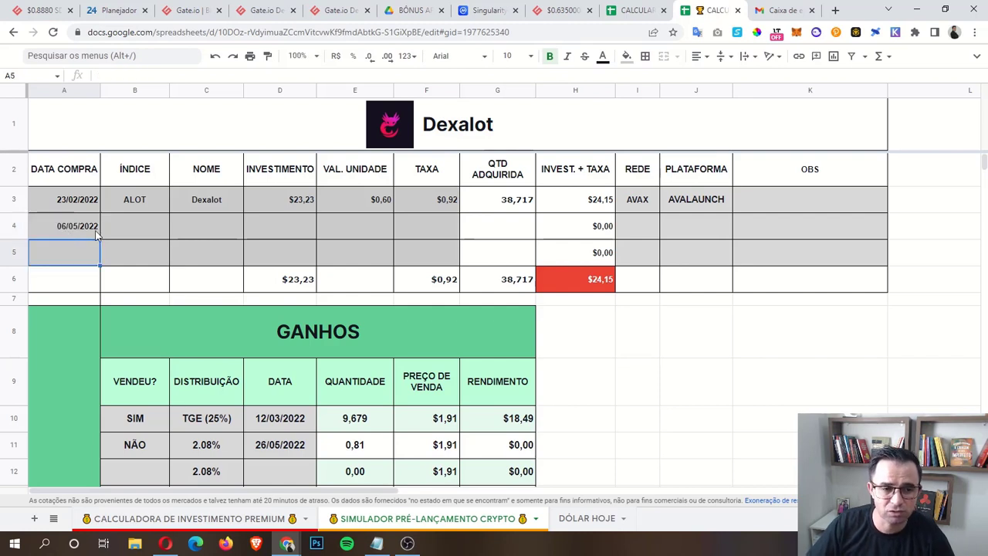
left_click_drag(136, 201, 232, 197)
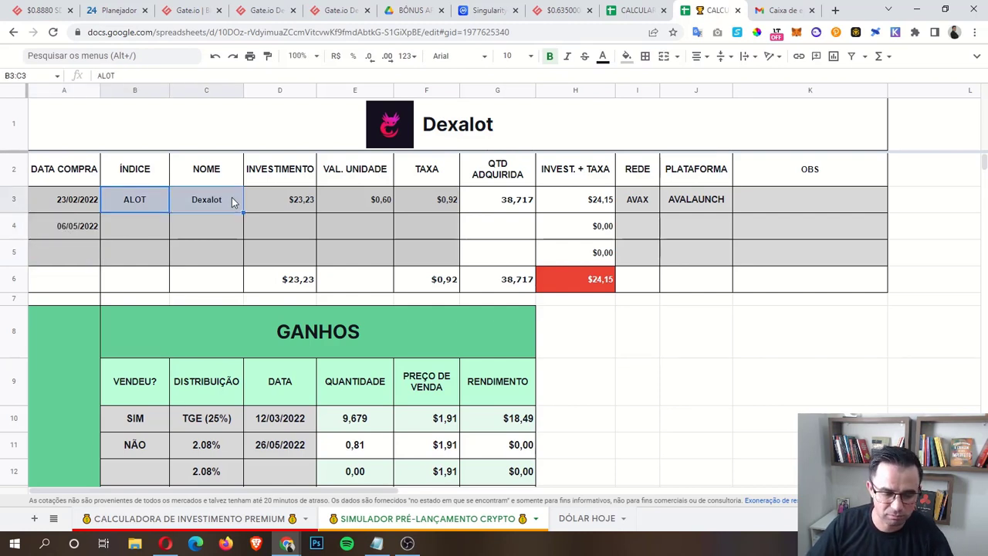
key("ctrl+c")
left_click_drag(137, 227, 204, 230)
key("ctrl+v")
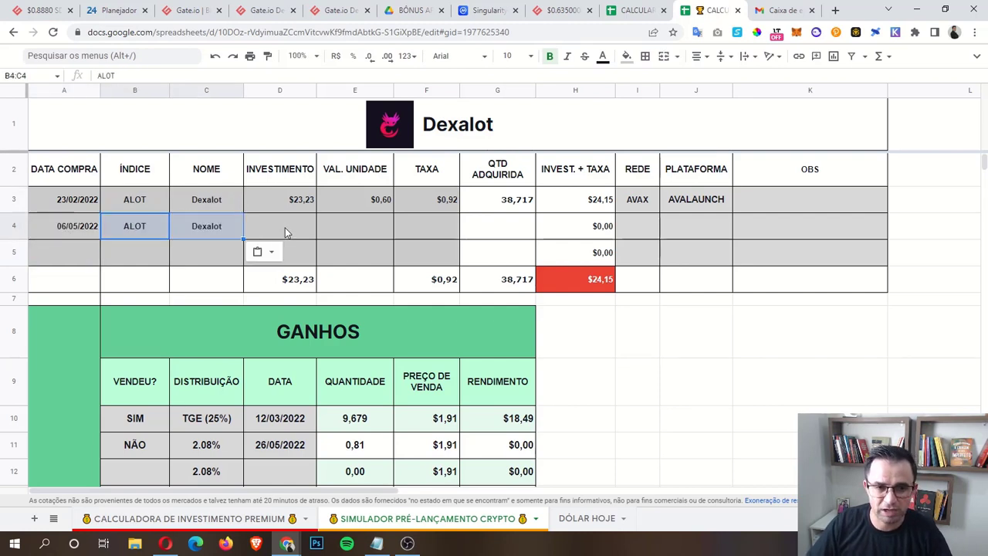
Fill in row 4 of the Dexalot purchases with INVESTIMENTO 100, VAL. UNIDADE 0,65 and TAXA 1.
left_click(291, 226)
type("100")
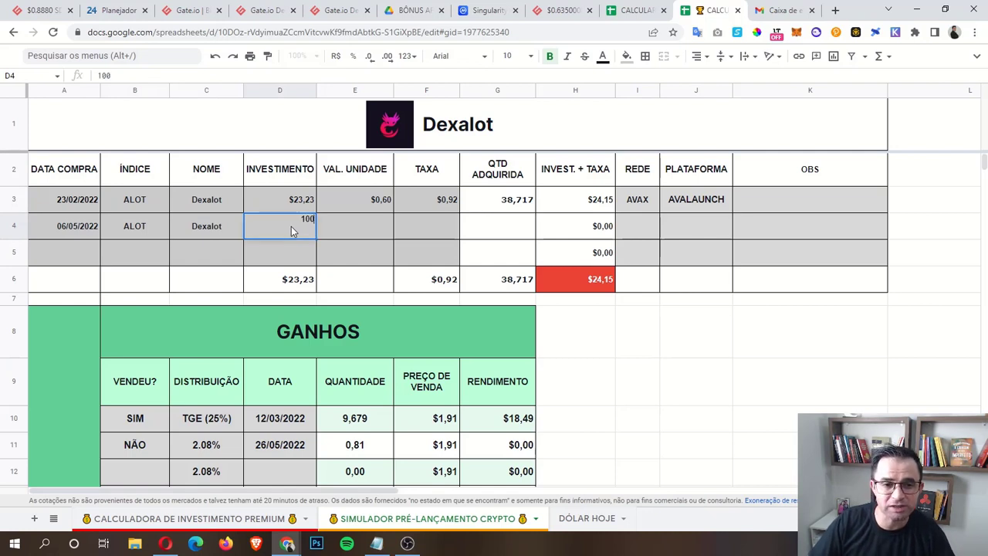
key("Return")
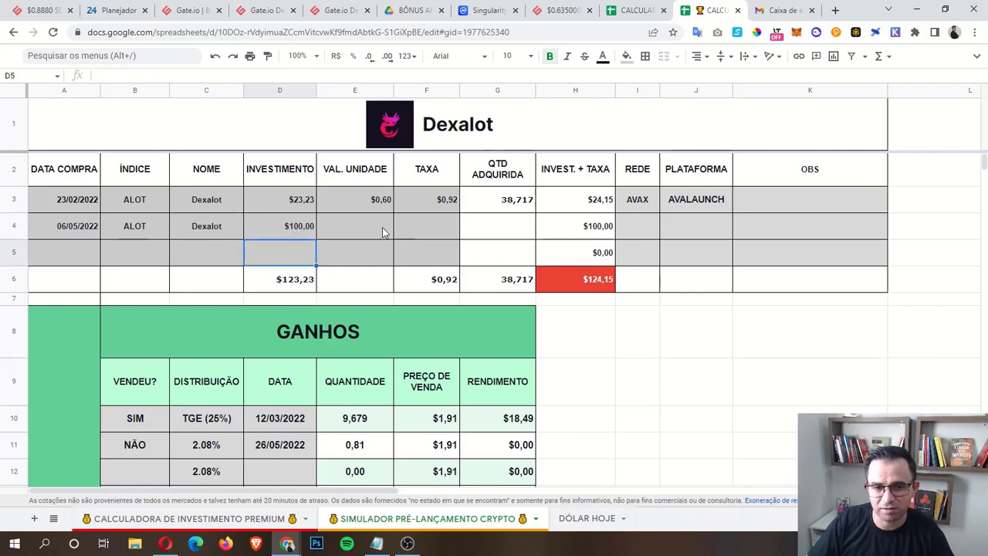
left_click(347, 236)
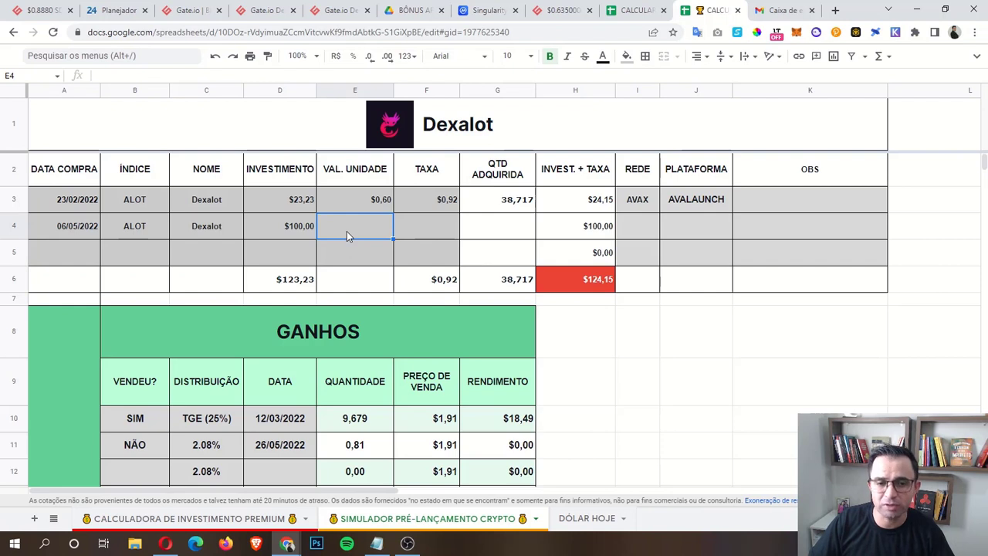
type("0")
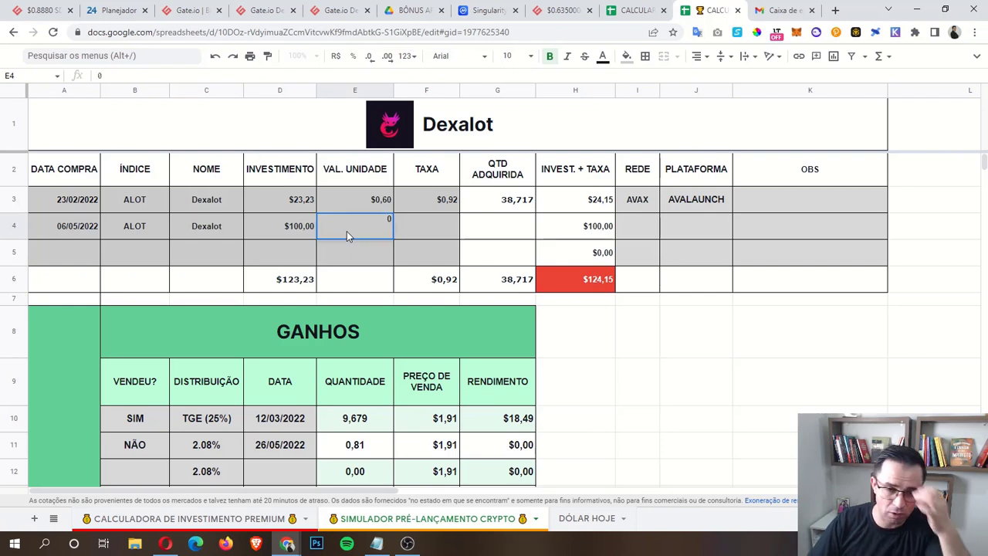
type(",")
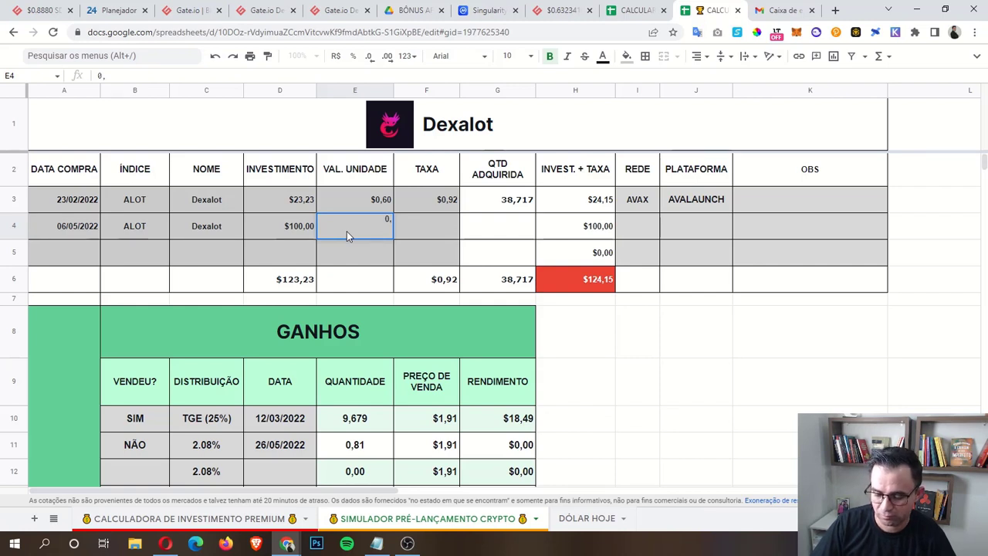
type("65")
key("Return")
left_click(422, 232)
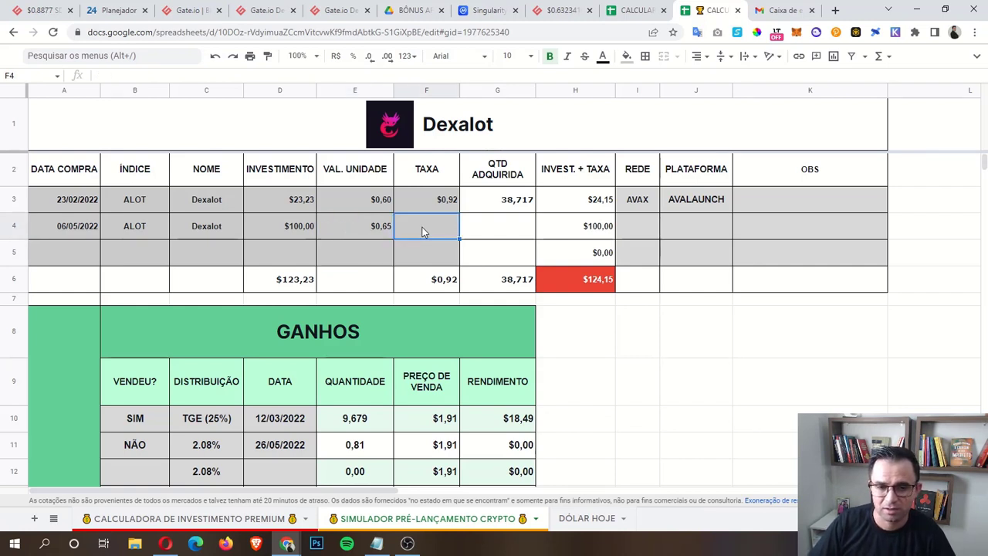
type("1")
key("Return")
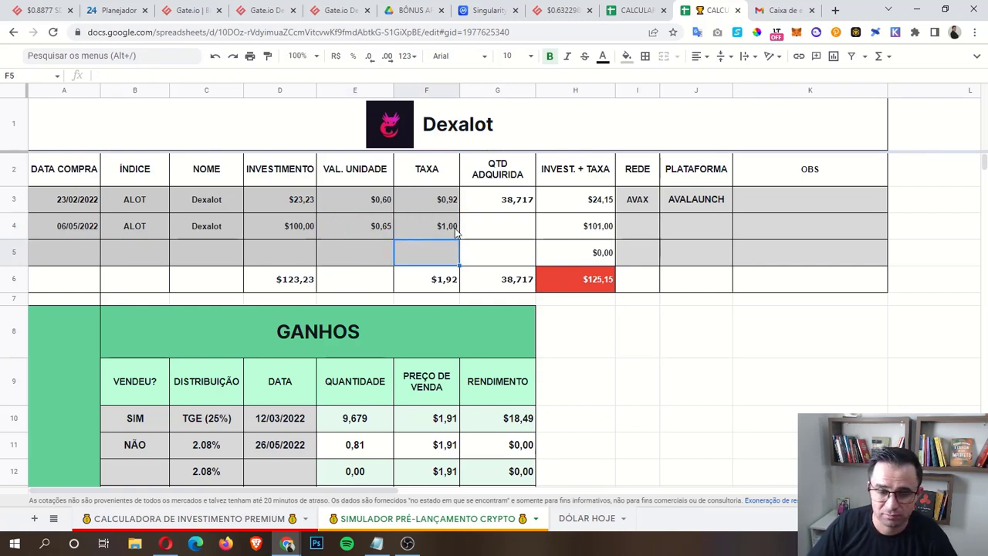
Calculate QTD ADQUIRIDA for the second Dexalot purchase in G4 with the formula =D4/E4.
left_click(503, 230)
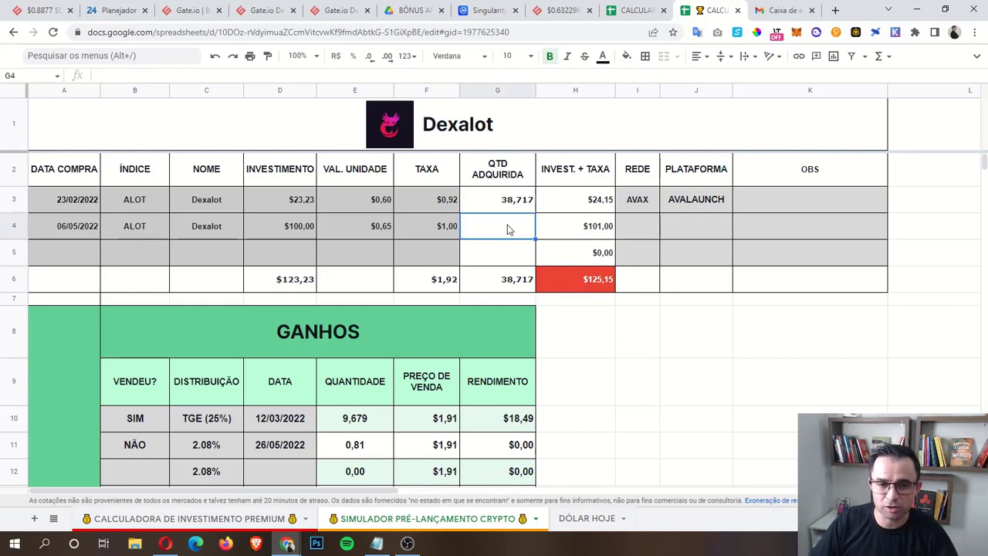
type("=D4/E4")
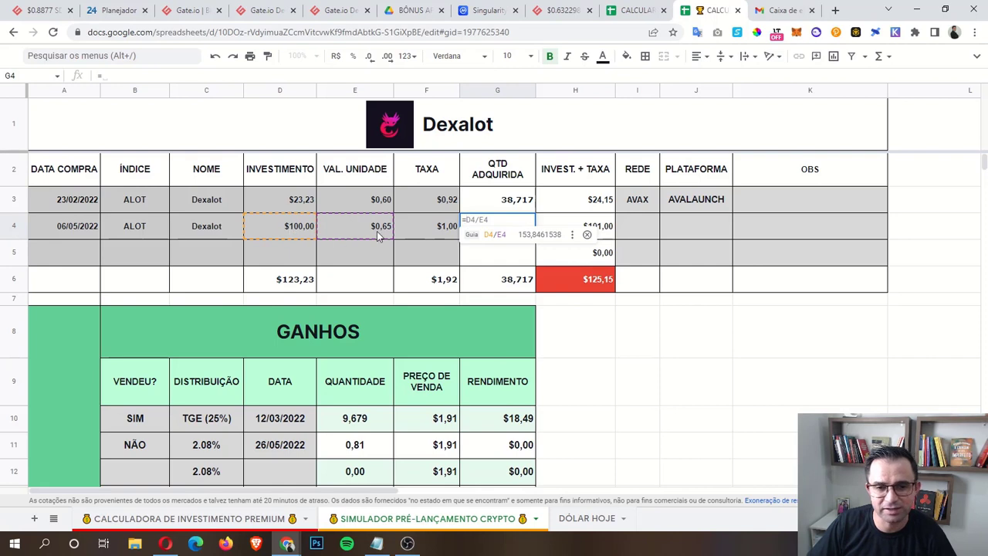
key("Return")
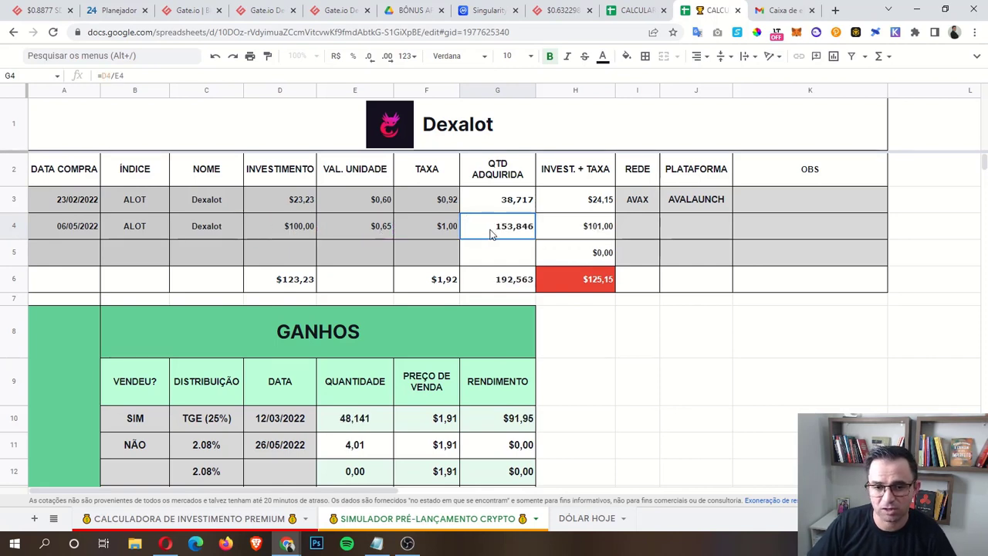
left_click(493, 235)
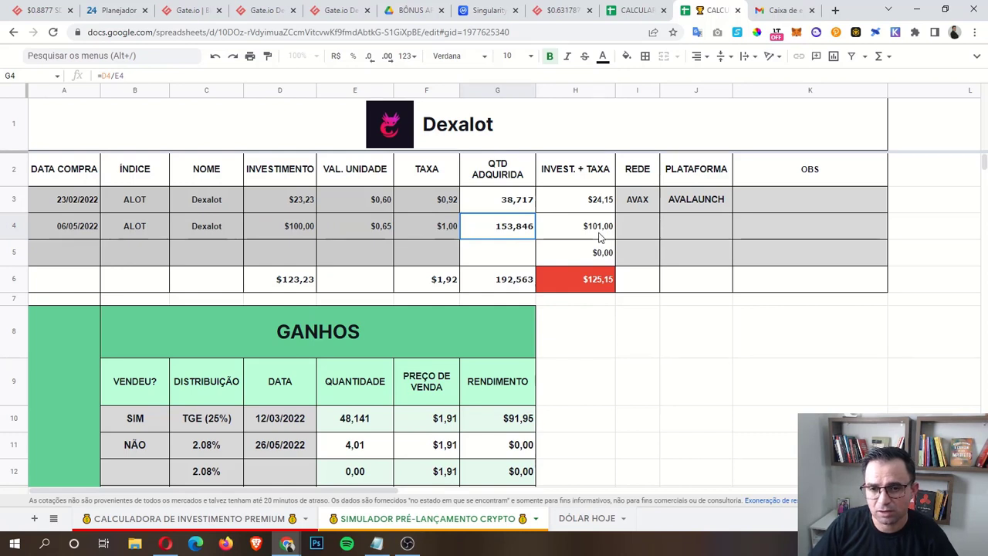
Fill in row 4 of the Dexalot purchases with REDE AVAX and PLATAFORMA cx.
left_click(643, 230)
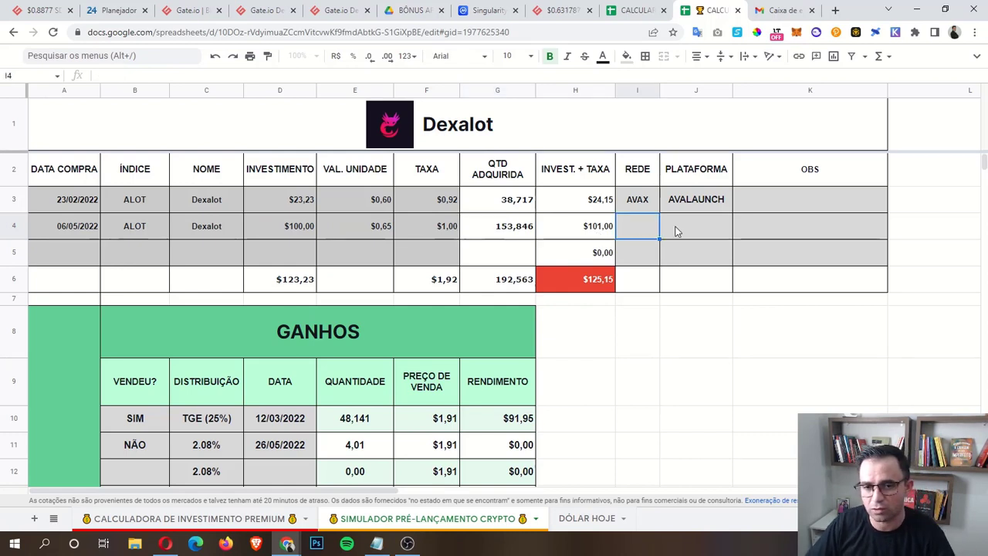
left_click(678, 228)
left_click(640, 228)
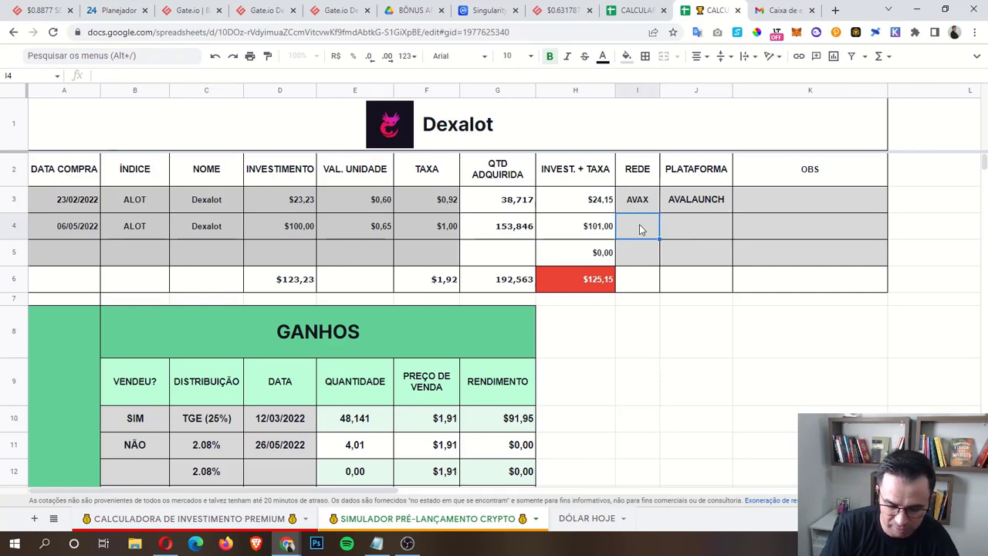
type("AVAX")
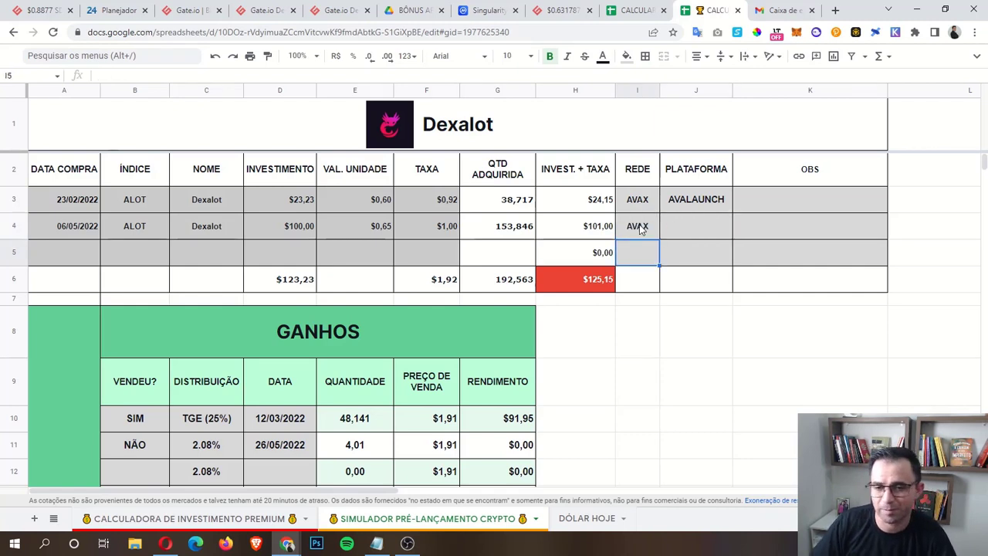
left_click(696, 229)
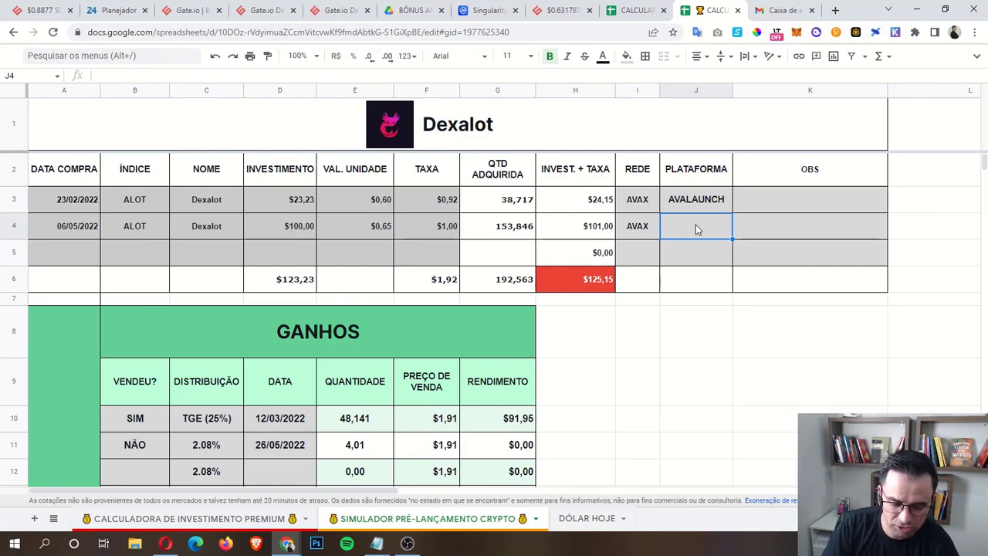
type("cx")
key("Return")
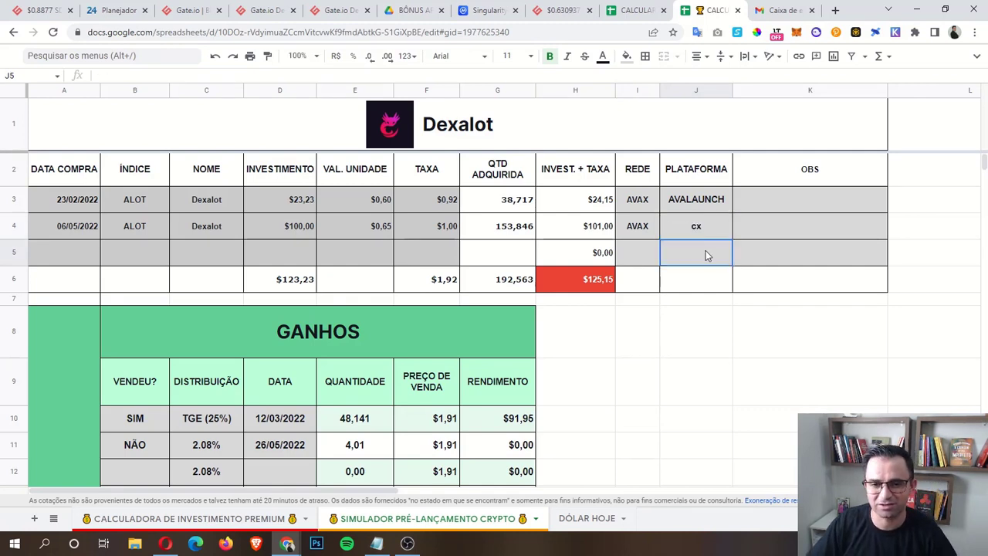
Review the INVEST. + TAXA and QTD ADQUIRIDA totals in row 6 and the VENDEU? entries of the first GANHOS rows.
left_click(600, 287)
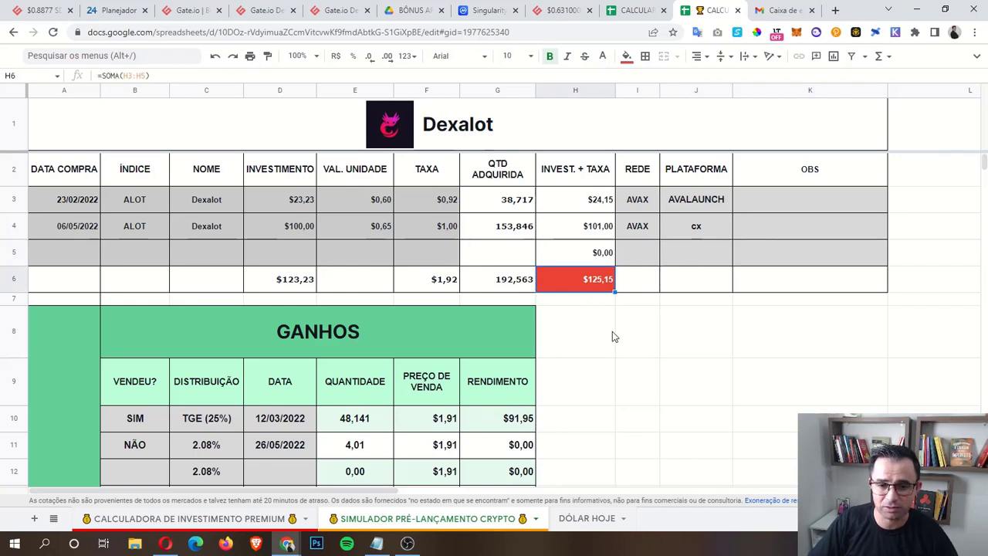
scroll(612, 337, "down", 1)
left_click(506, 218)
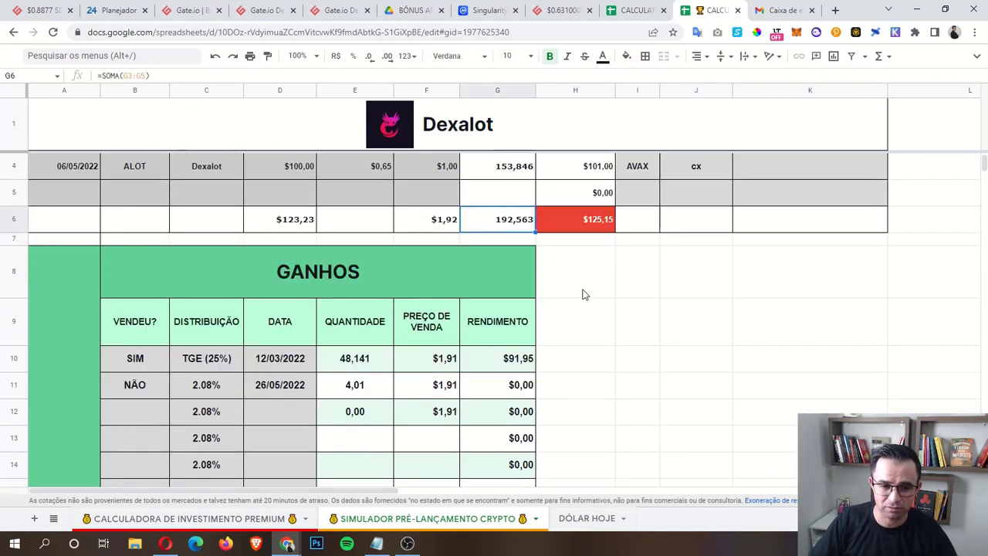
scroll(600, 303, "down", 1)
scroll(643, 296, "down", 1)
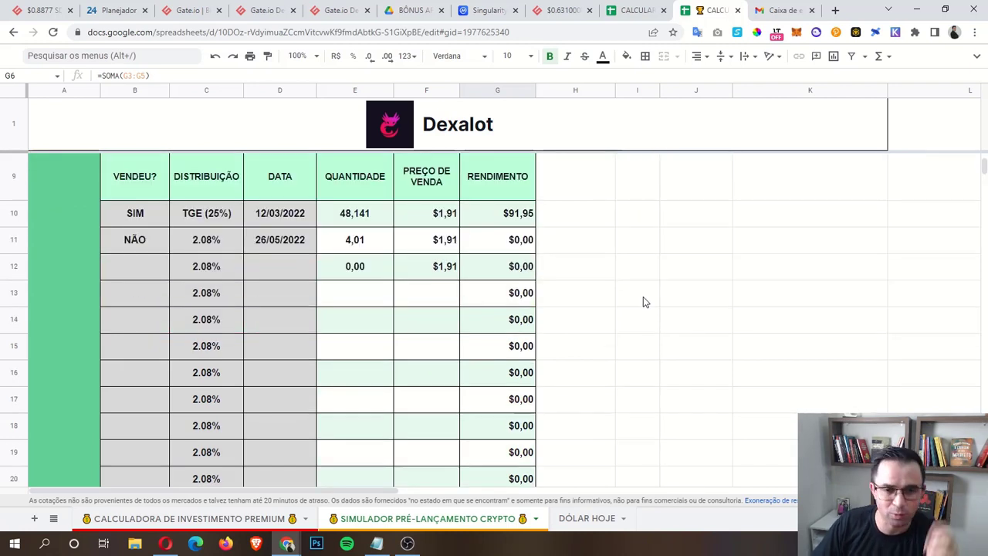
left_click(147, 223)
scroll(144, 296, "up", 1)
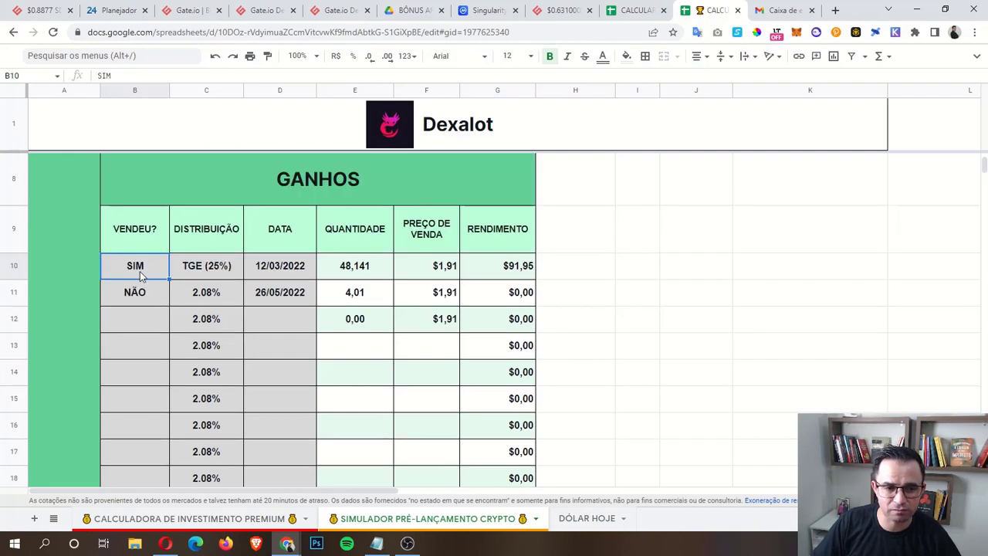
left_click(137, 296)
left_click(140, 270)
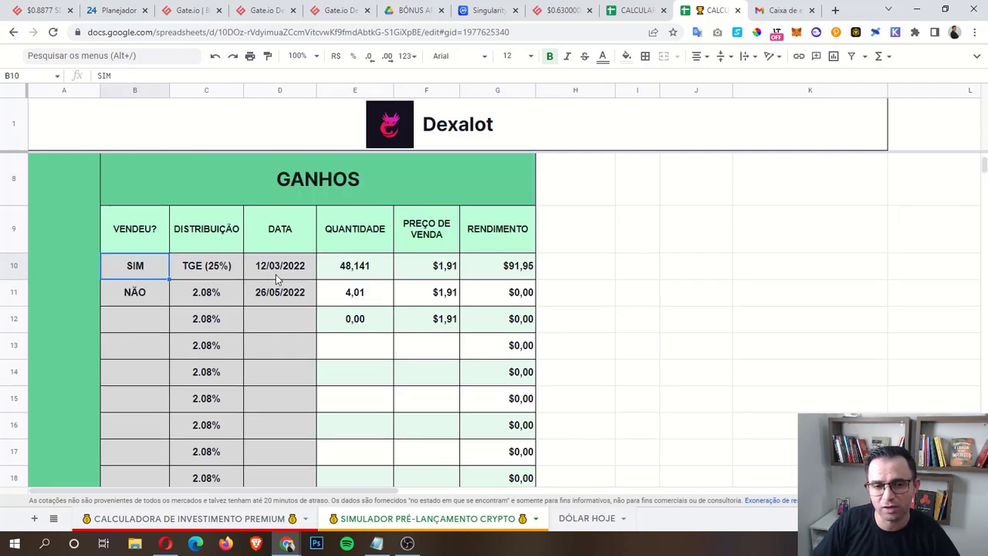
scroll(545, 379, "up", 1)
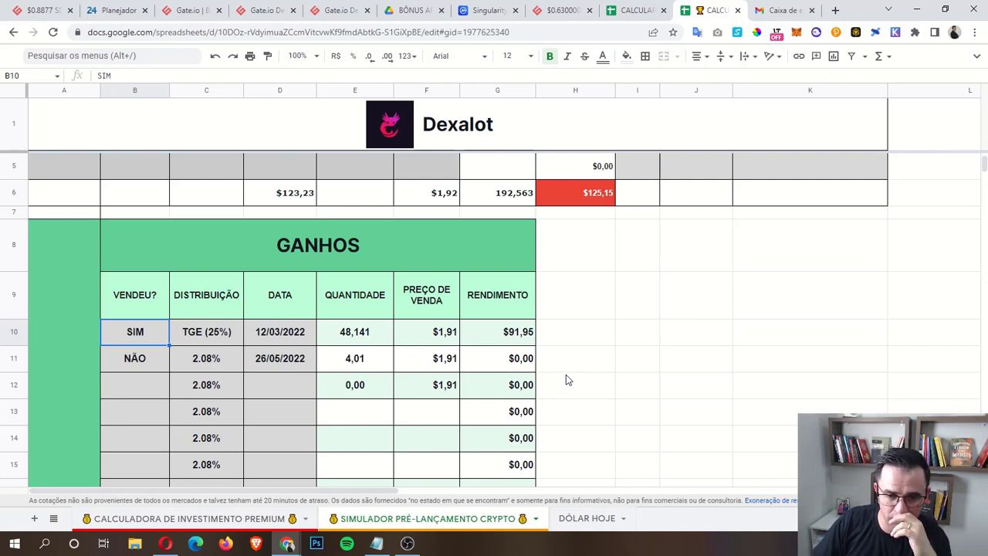
scroll(566, 379, "up", 1)
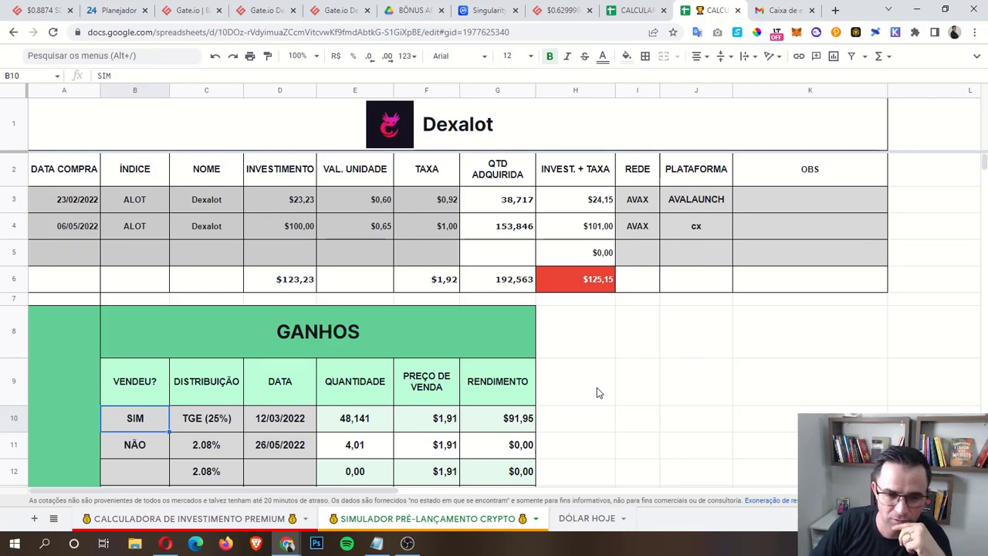
Examine the TGE (25%) row of GANHOS across VENDEU?, DISTRIBUIÇÃO and DATA, and inspect the QUANTIDADE formula in E10.
scroll(597, 393, "down", 2)
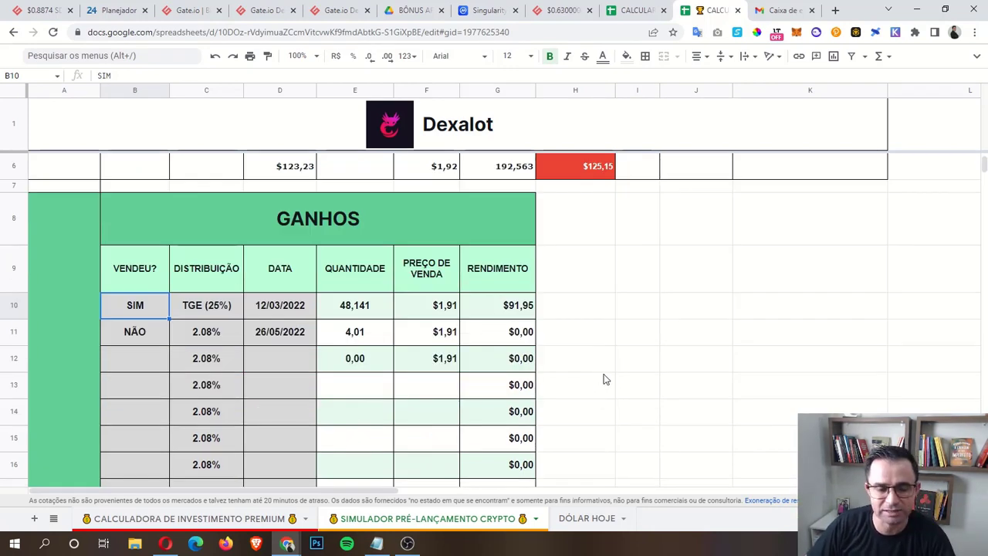
left_click(206, 309)
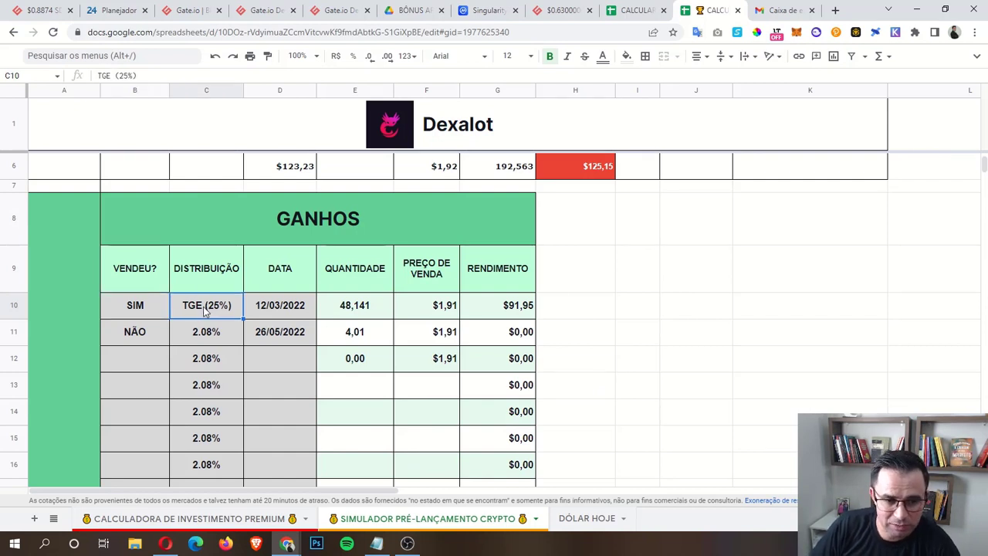
left_click(139, 312)
left_click(217, 309)
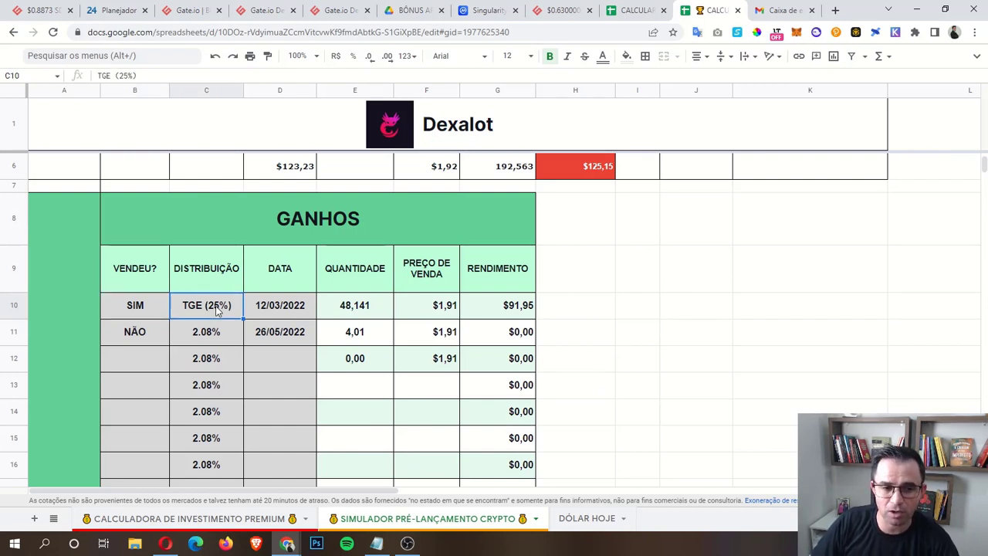
left_click(282, 309)
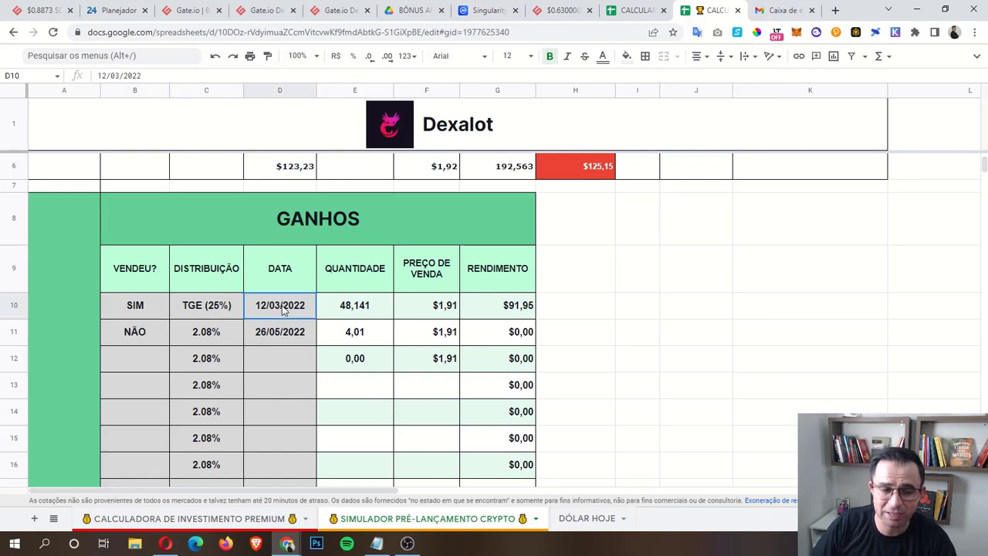
left_click(352, 308)
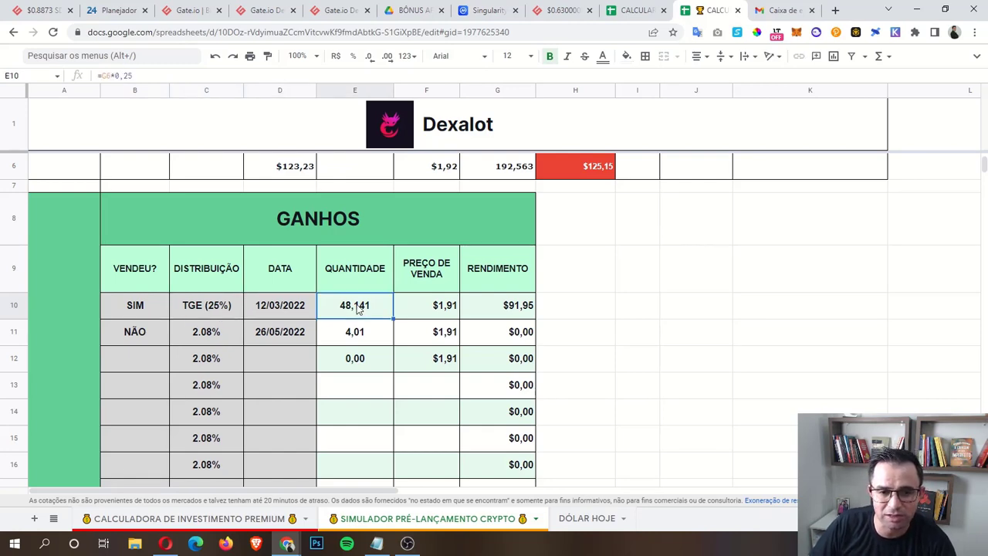
scroll(362, 340, "up", 2)
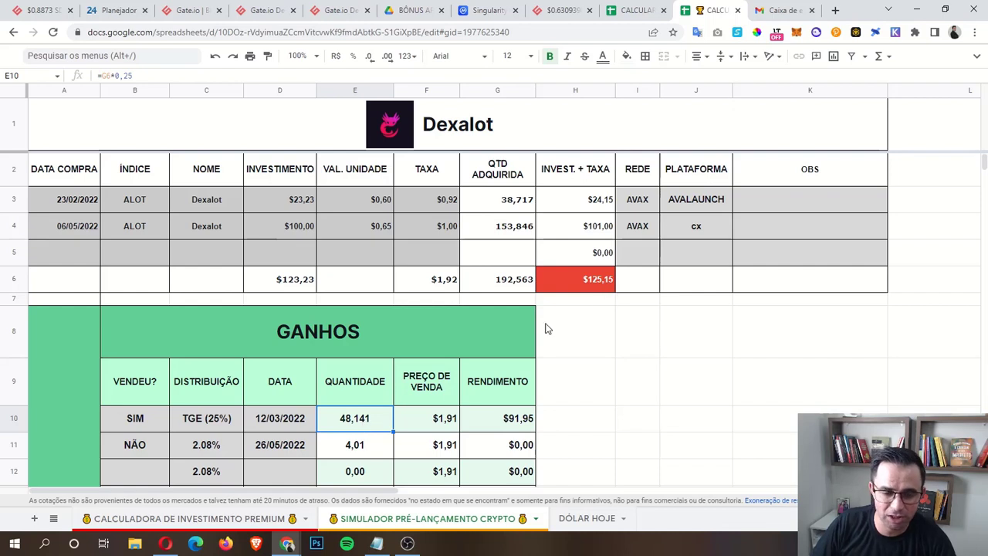
double_click(359, 423)
key("Return")
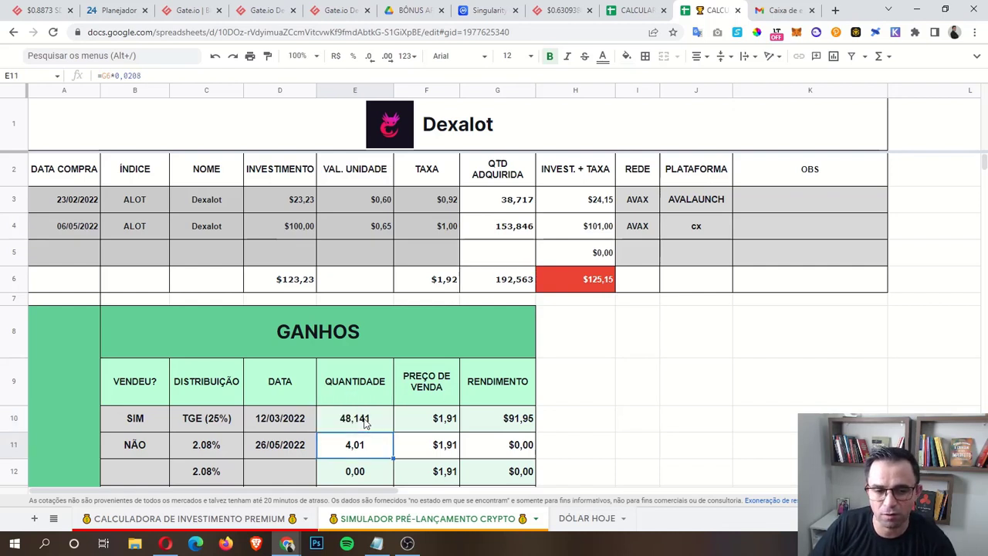
left_click(366, 423)
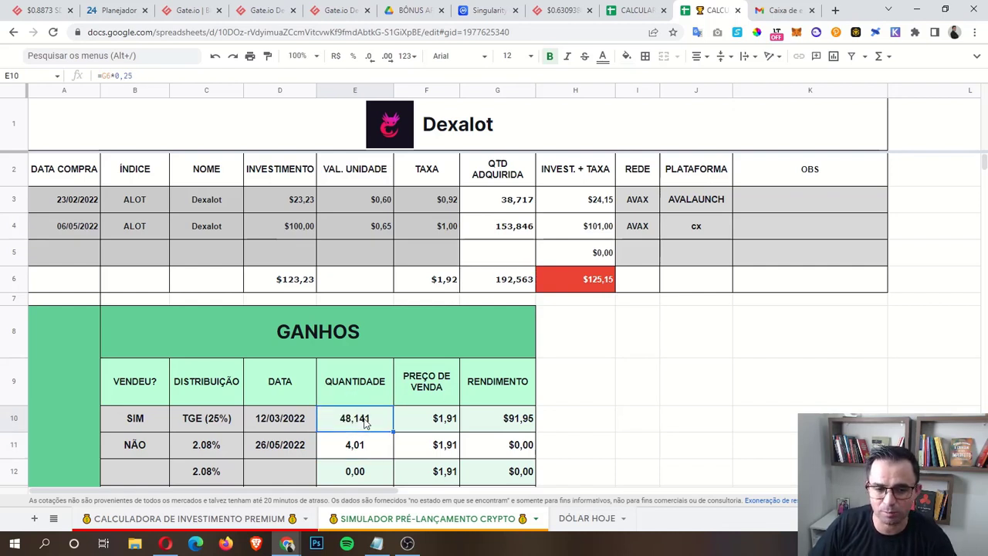
left_click(107, 76)
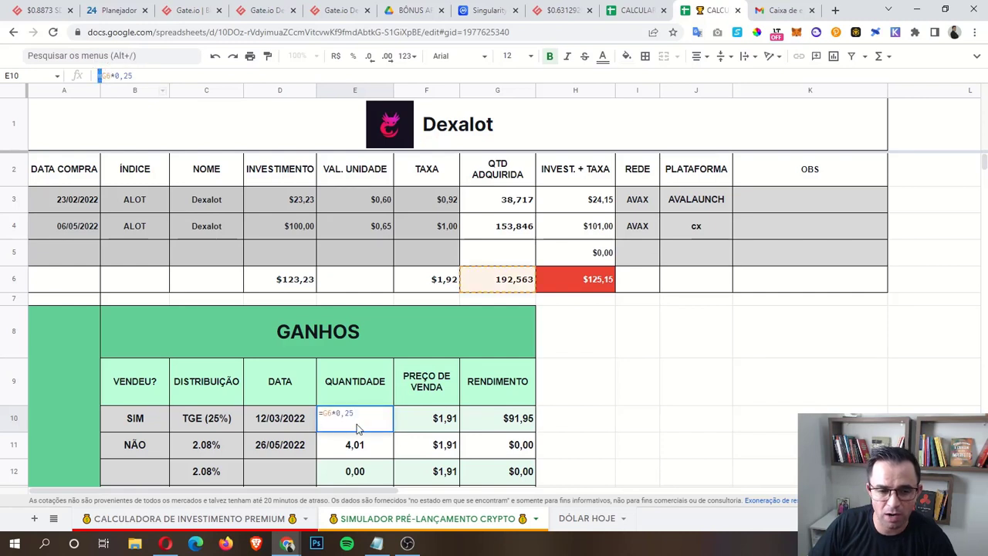
left_click(631, 420)
Try to calculate the TGE (25%) QUANTIDADE in E10 with the formula =H6*0,25.
left_click(369, 423)
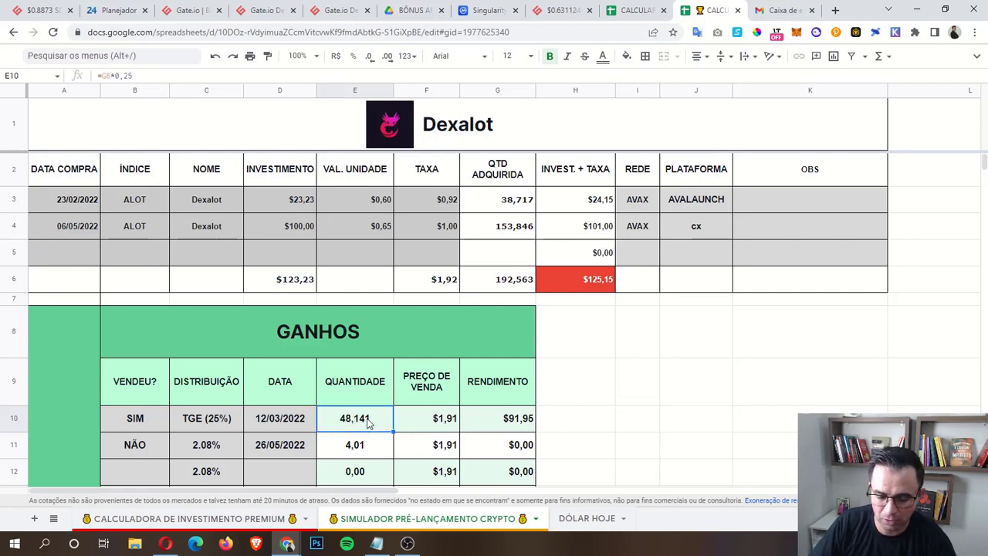
type("=")
left_click(588, 281)
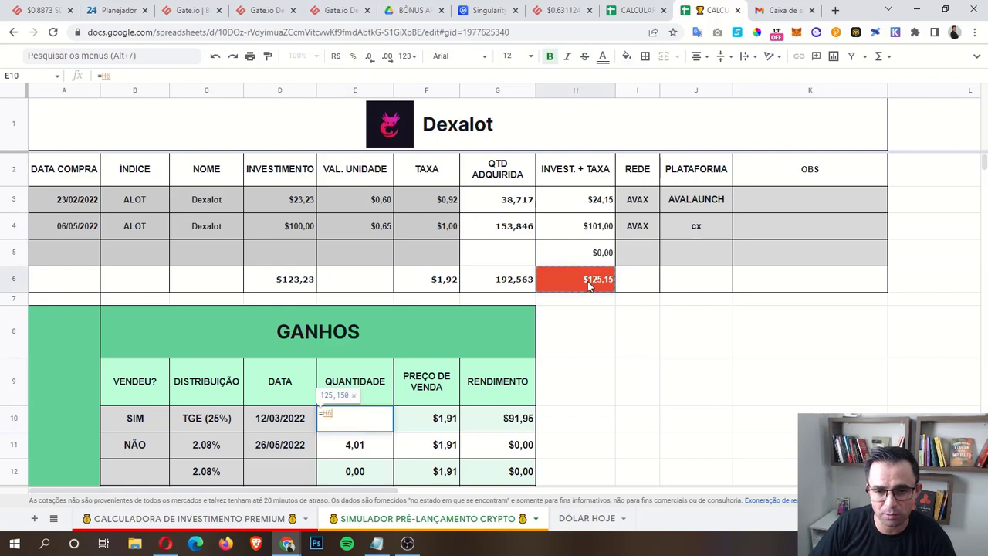
type("*")
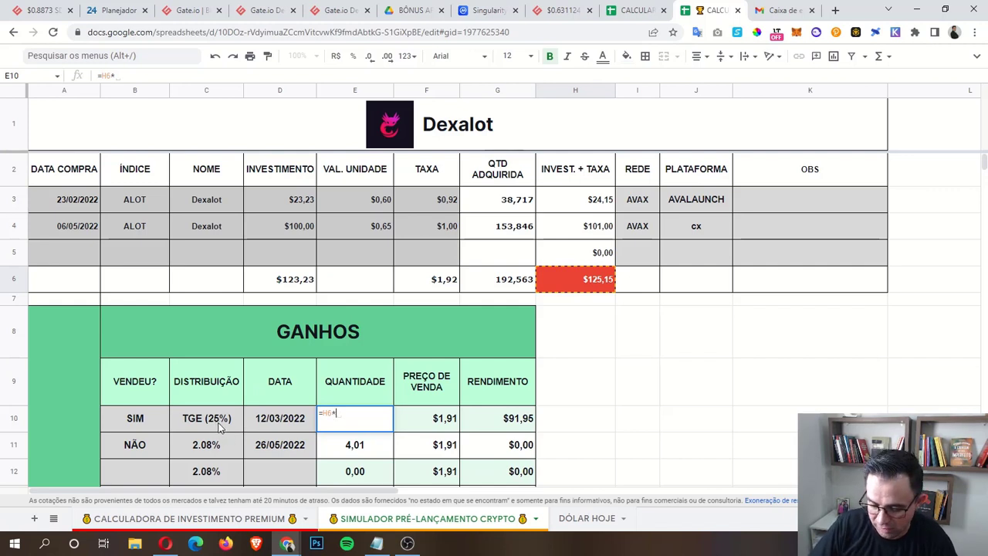
type(",0")
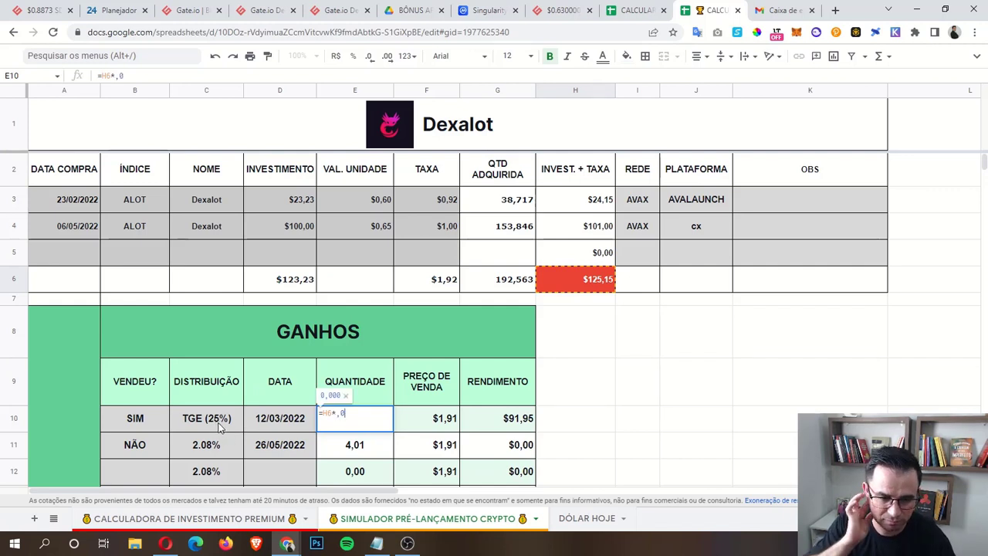
key("BackSpace")
key("BackSpace")
type("0,")
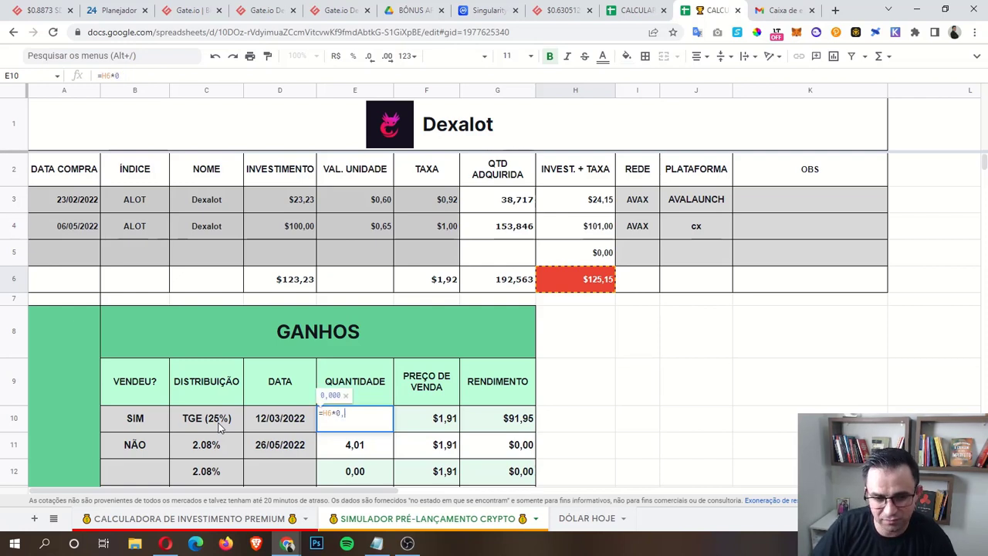
type("25")
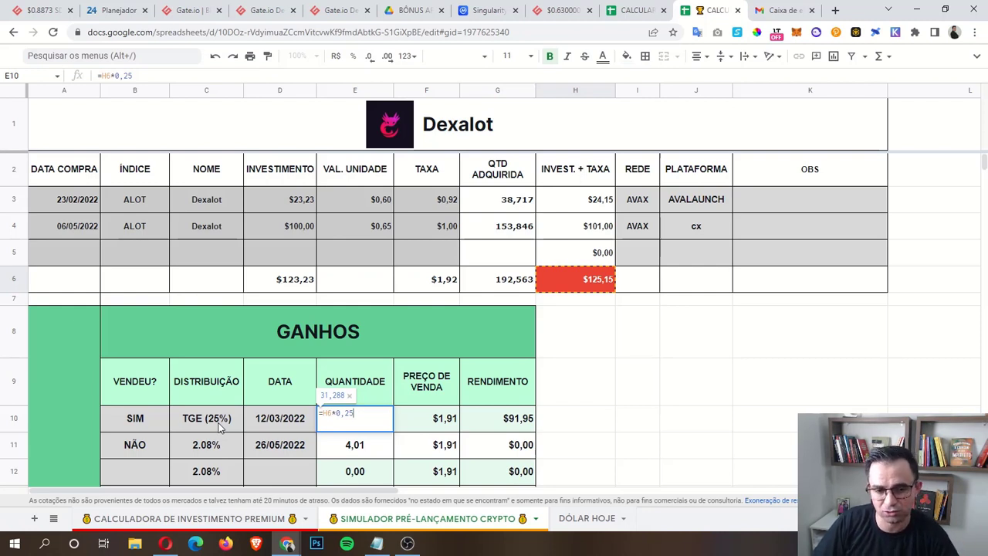
key("Return")
left_click(357, 423)
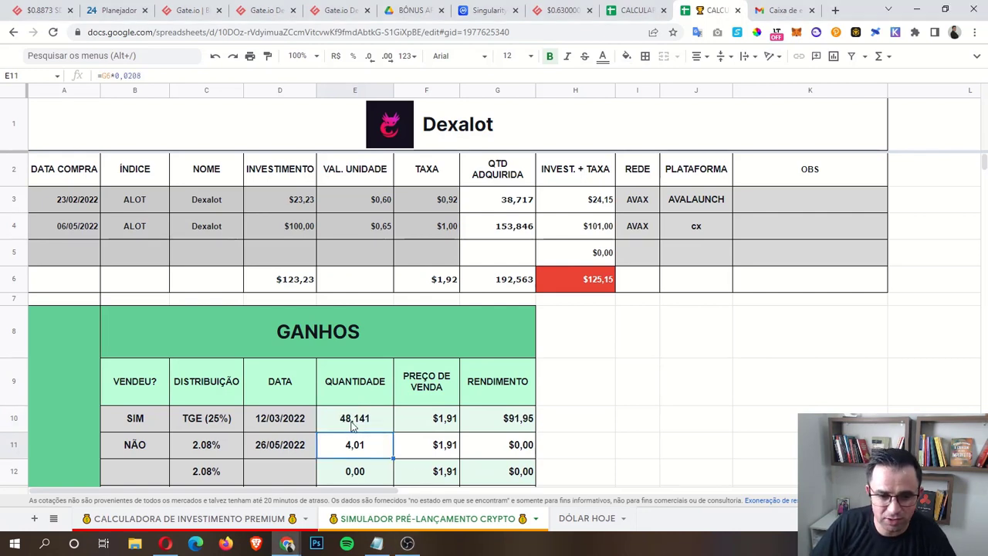
Try to base the TGE (25%) QUANTIDADE on the INVEST. + TAXA total by replacing the E10 formula with =H6*0,25.
left_click(364, 424)
double_click(369, 427)
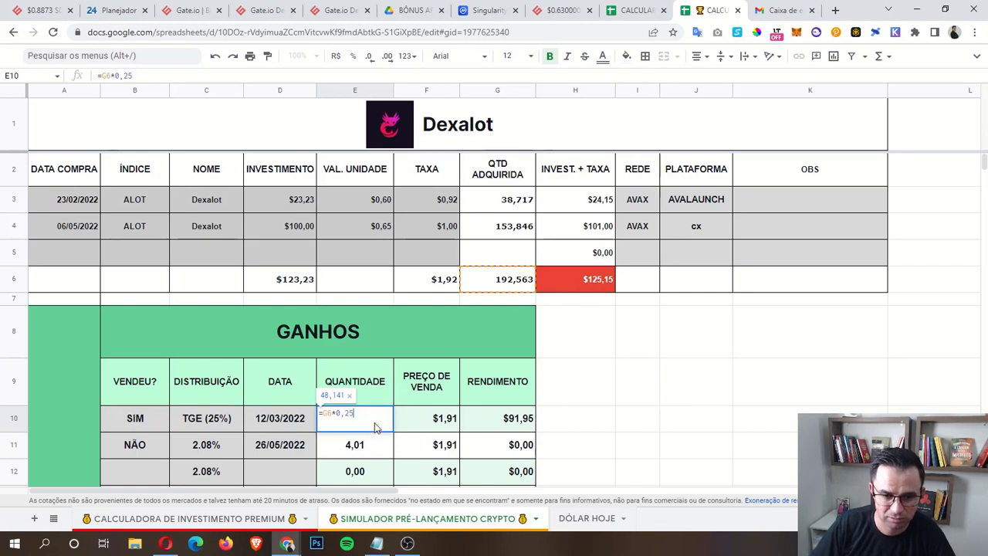
left_click_drag(324, 415, 361, 414)
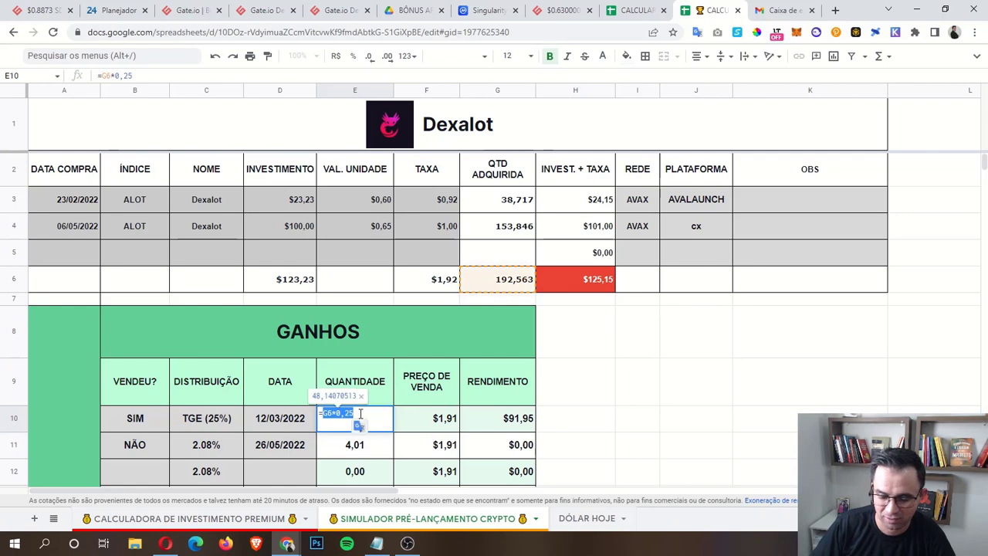
key("BackSpace")
left_click(599, 284)
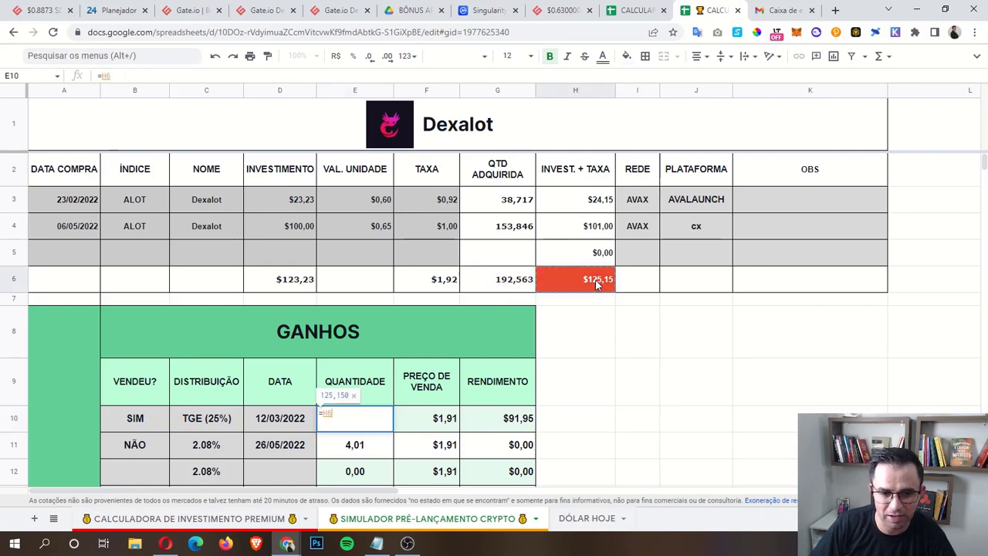
type("*0,25")
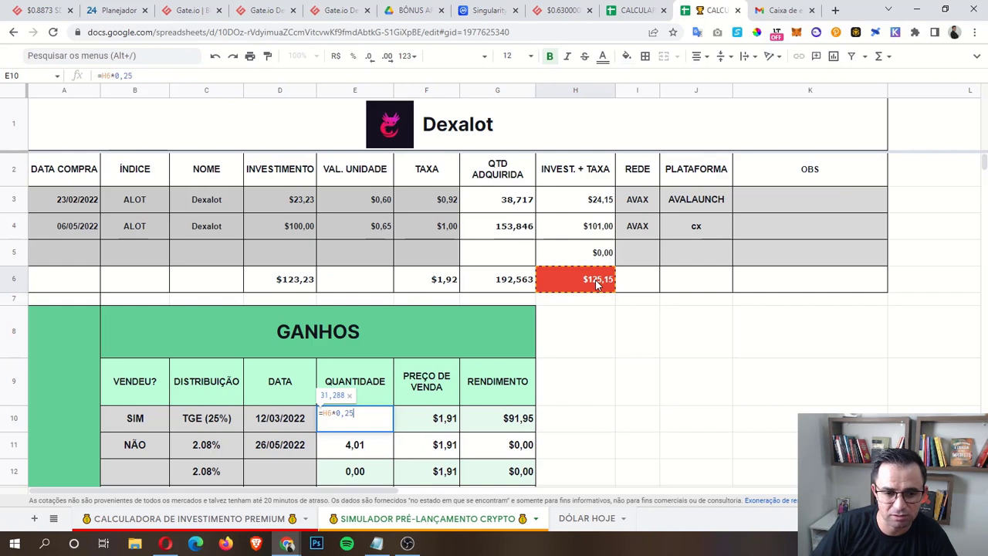
key("Return")
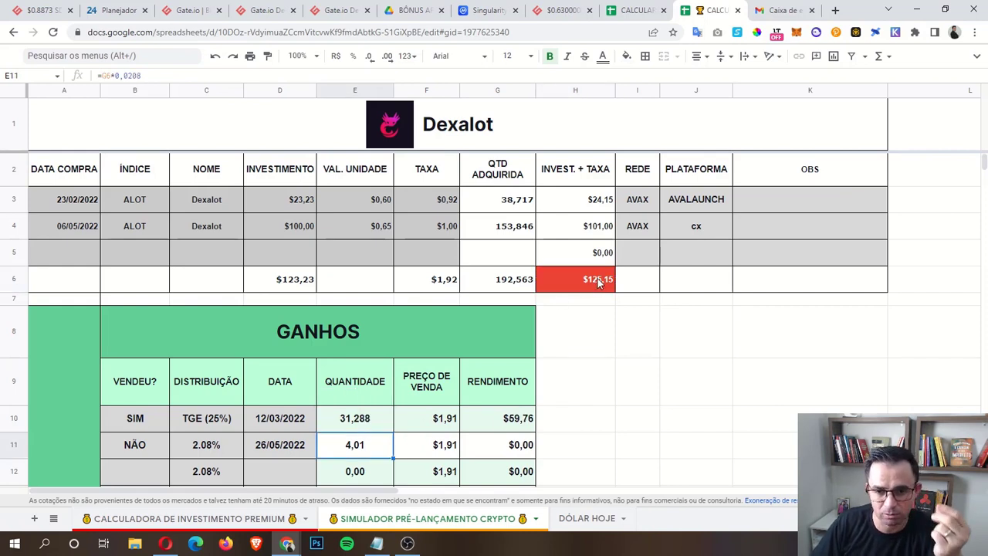
Calculate the TGE (25%) QUANTIDADE in E10 from the QTD ADQUIRIDA total with the formula =G6*0,25.
left_click(358, 425)
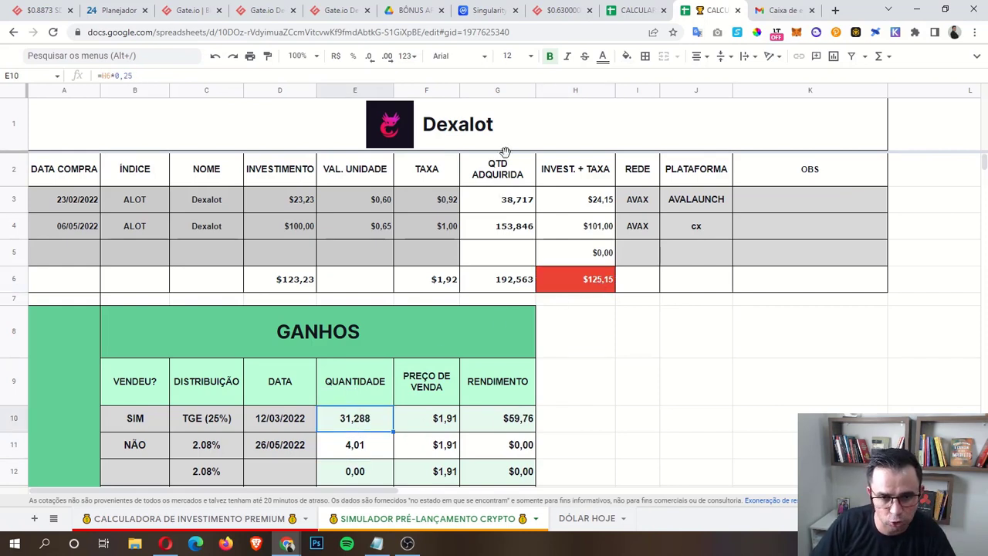
left_click(508, 283)
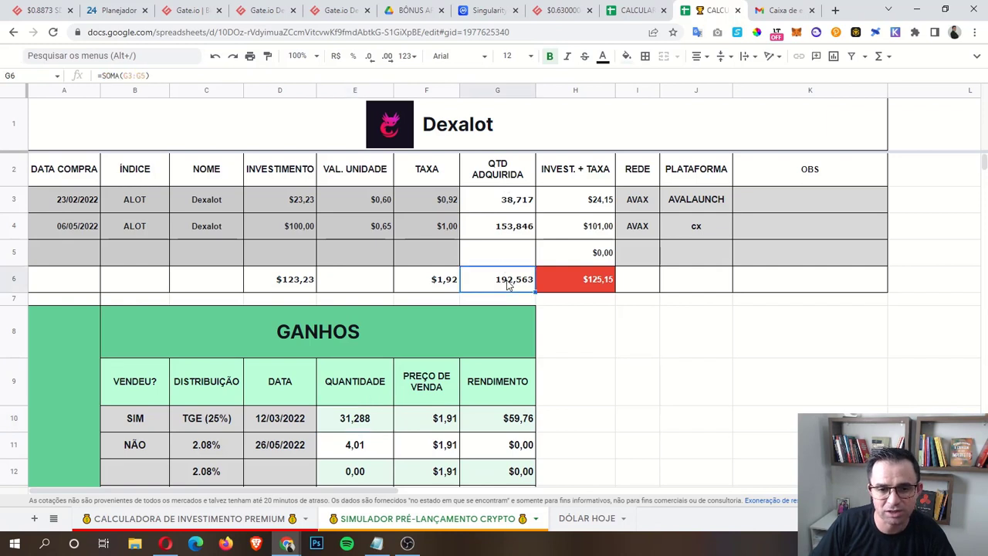
left_click(353, 423)
type("=")
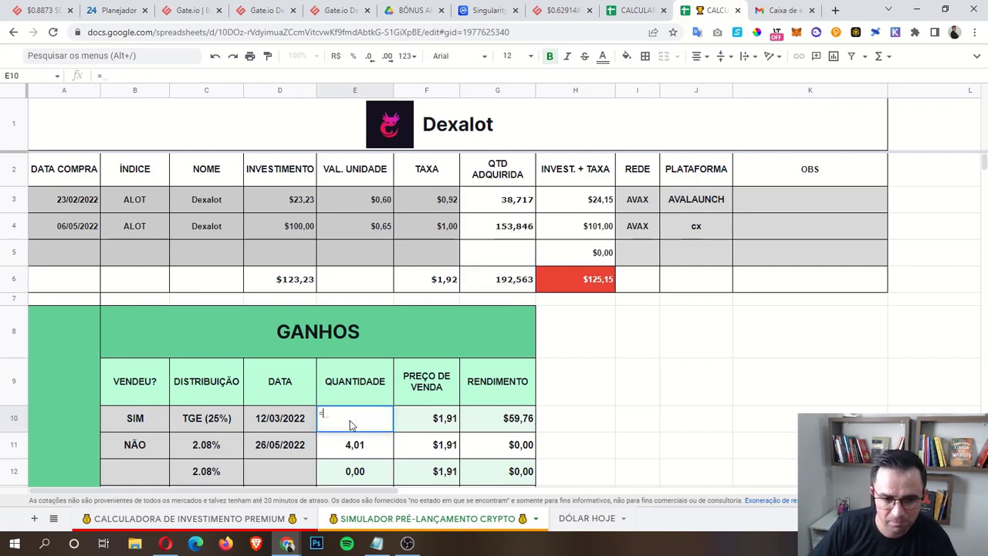
left_click(516, 285)
type("*0,25")
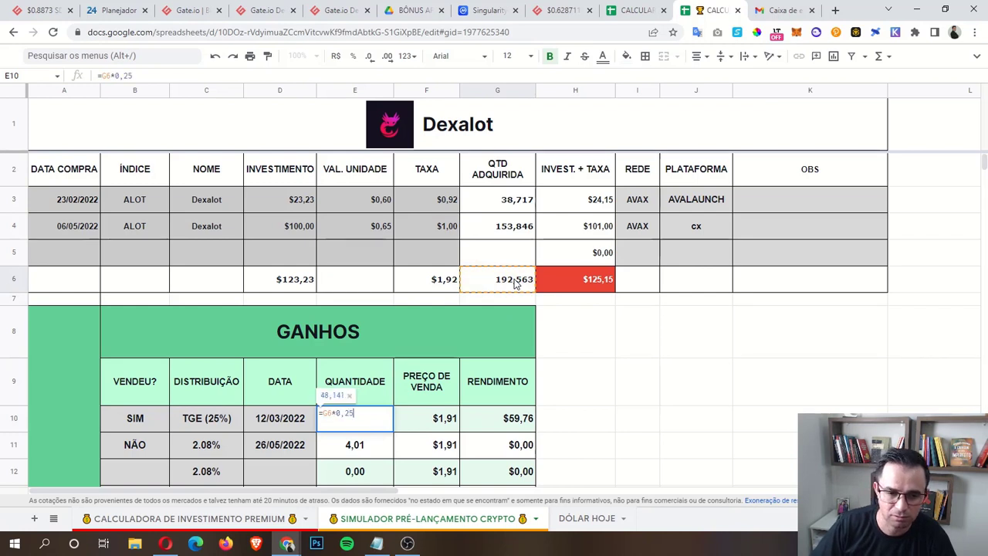
key("Return")
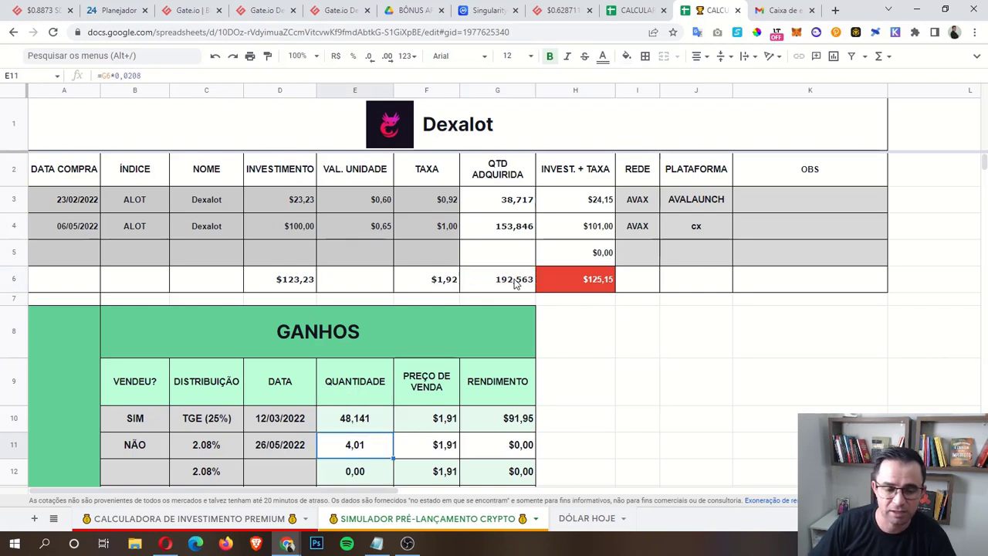
Set the PREÇO DE VENDA of the TGE (25%) row to 1,5 and check the row's RENDIMENTO formula.
scroll(602, 420, "down", 1)
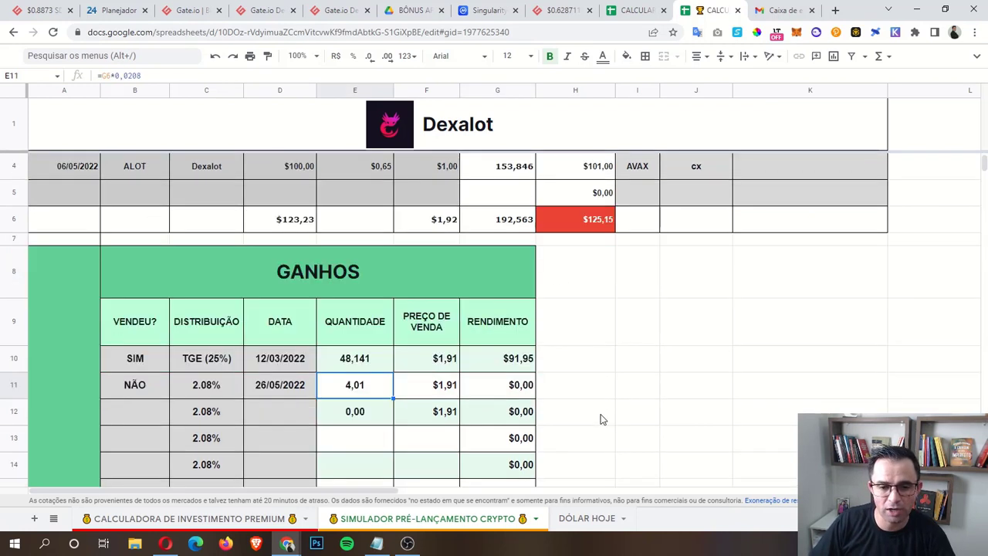
left_click(365, 361)
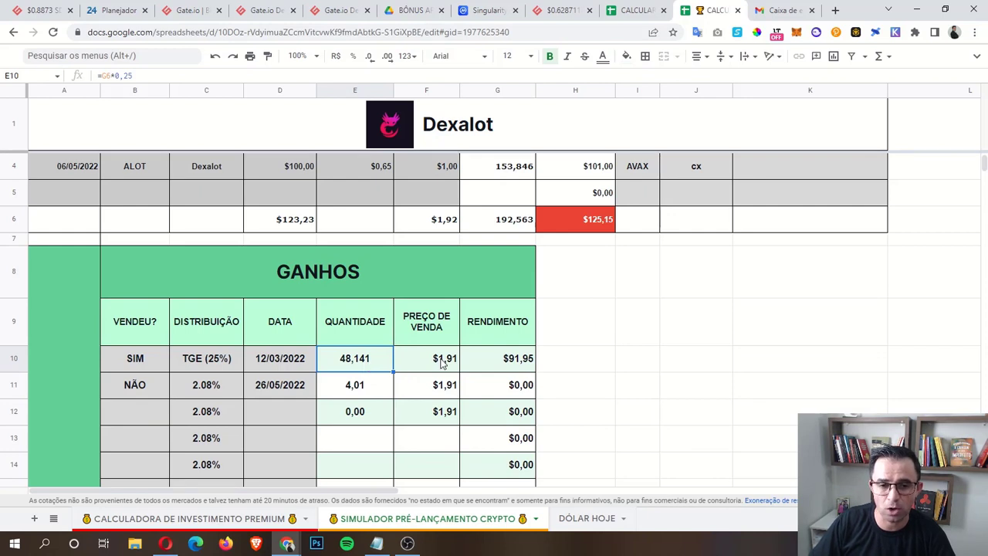
left_click(437, 368)
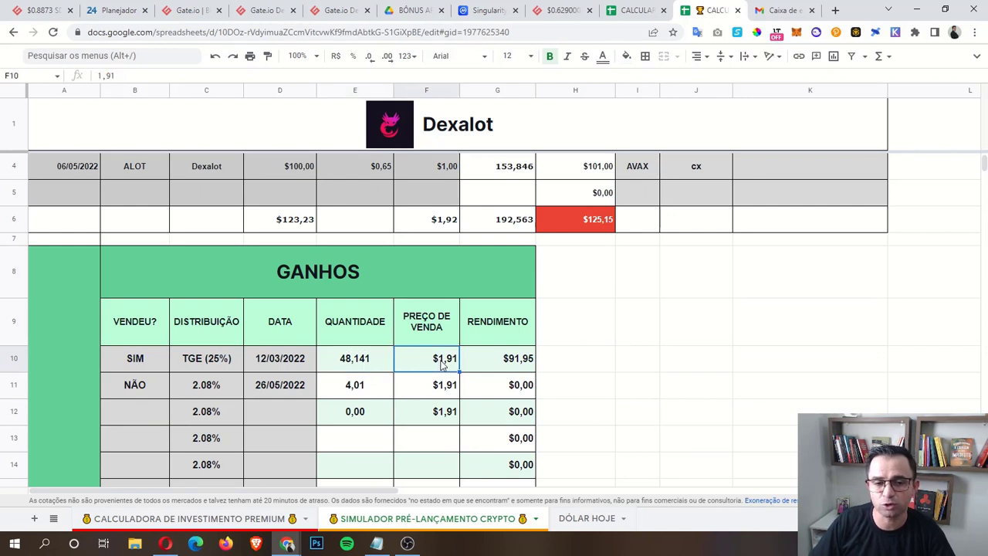
scroll(442, 364, "up", 2)
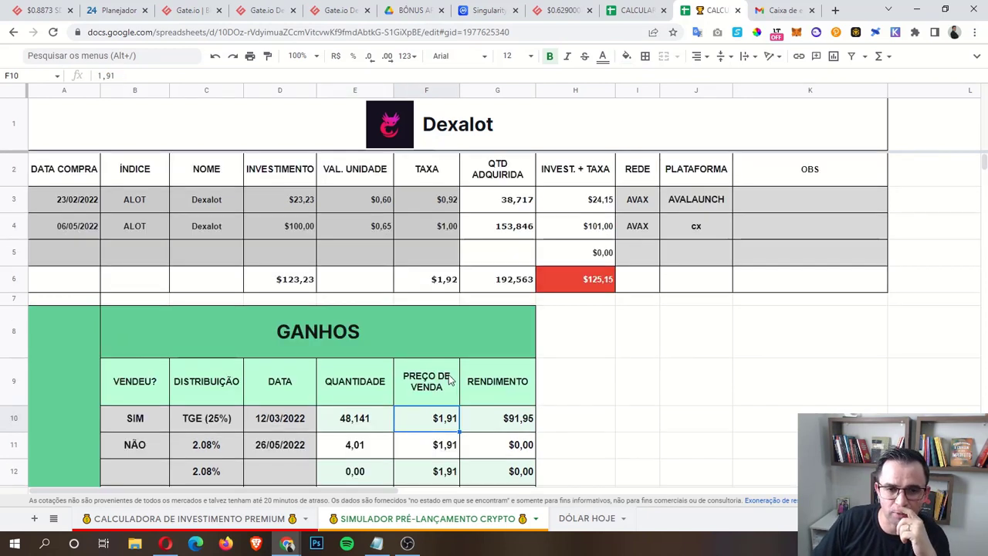
left_click(385, 206)
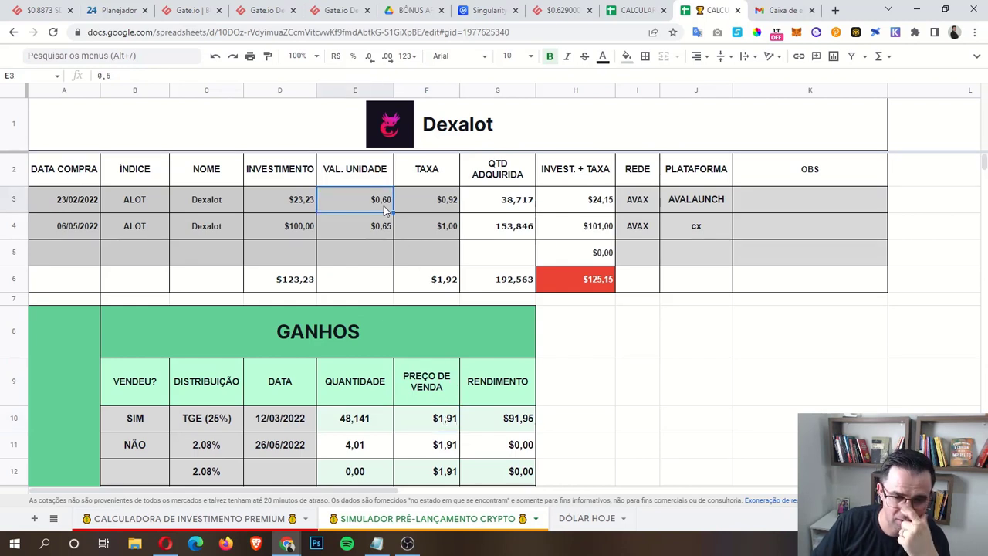
scroll(521, 436, "down", 2)
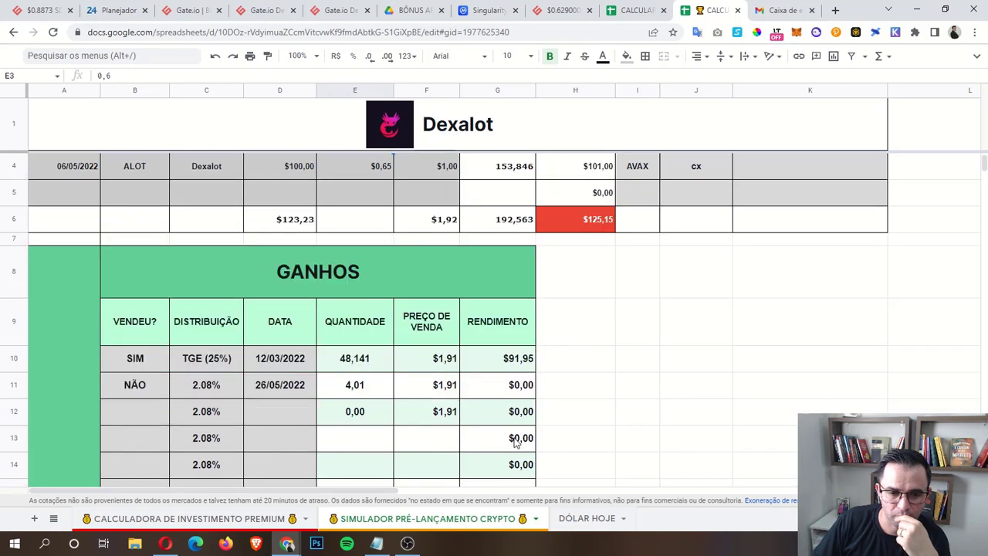
left_click(513, 225)
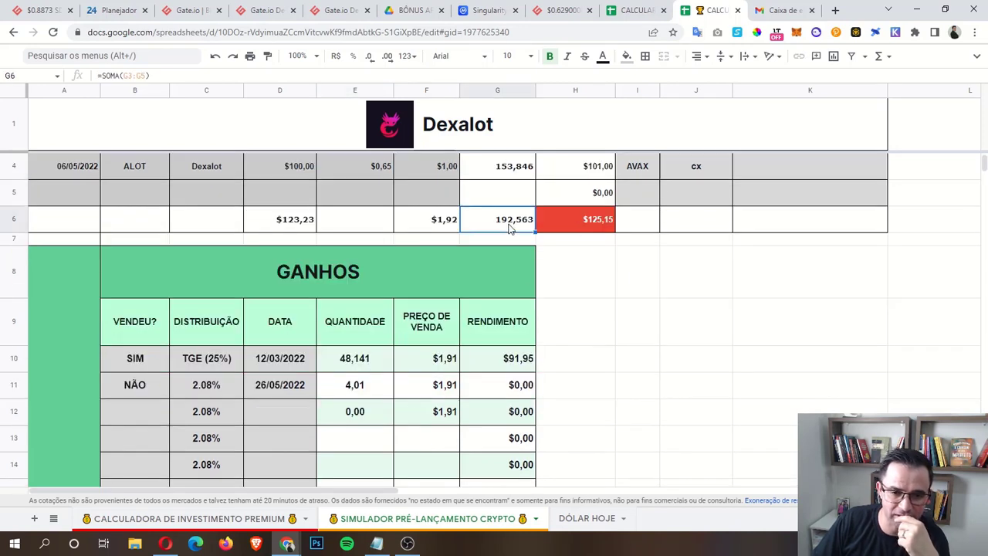
left_click(436, 360)
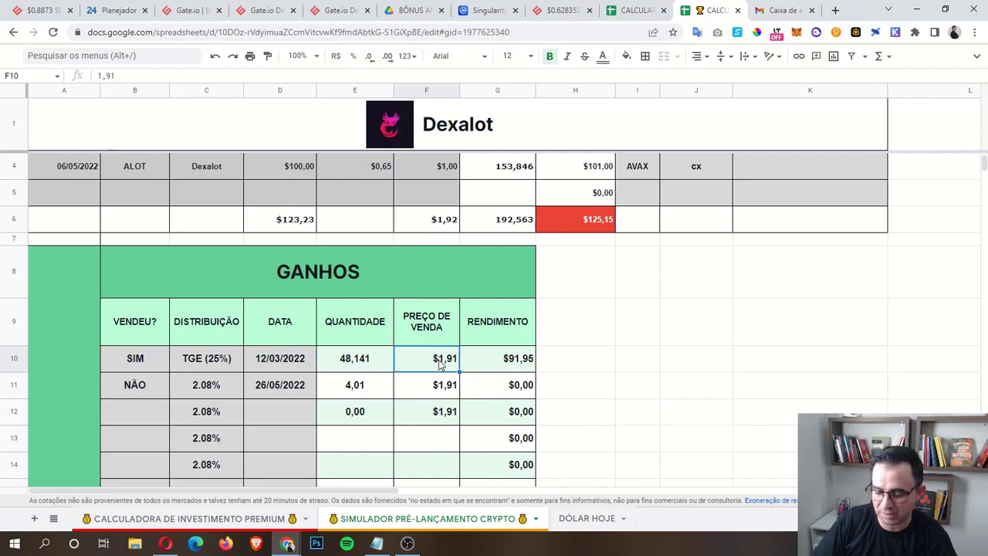
type("1,5")
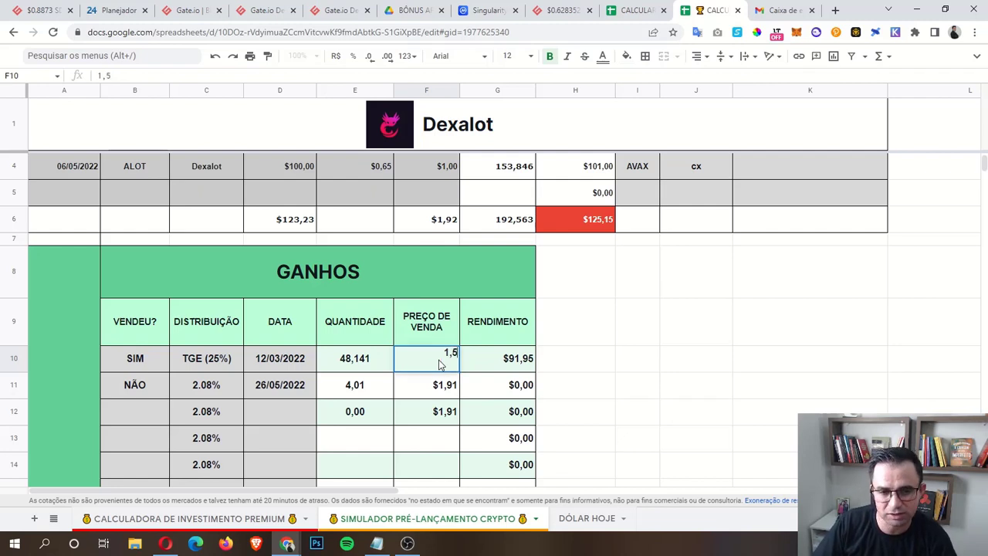
key("Return")
left_click(499, 364)
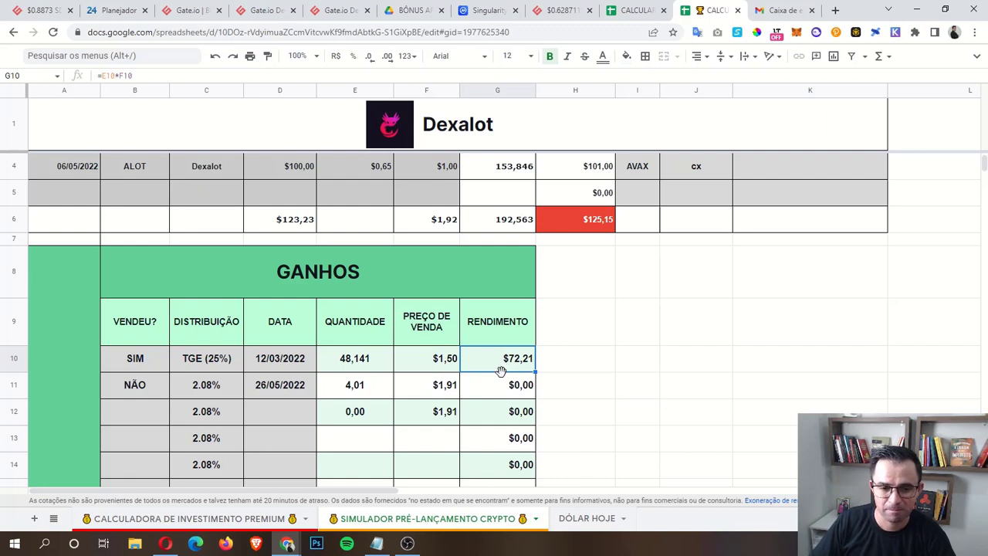
Examine the 2.08% distribution rows of GANHOS, including the DATA, QUANTIDADE formula and PREÇO DE VENDA in row 11.
scroll(503, 371, "down", 1)
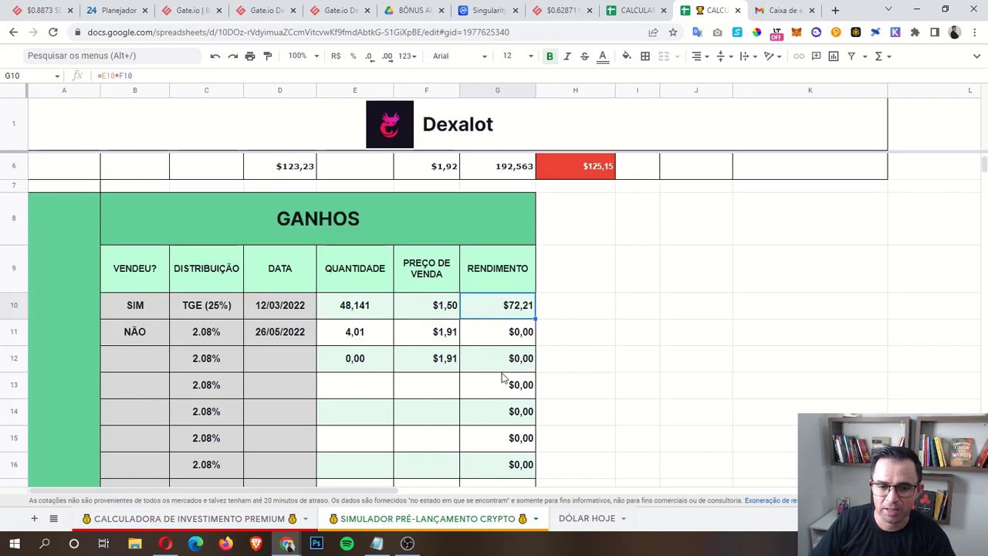
left_click(204, 340)
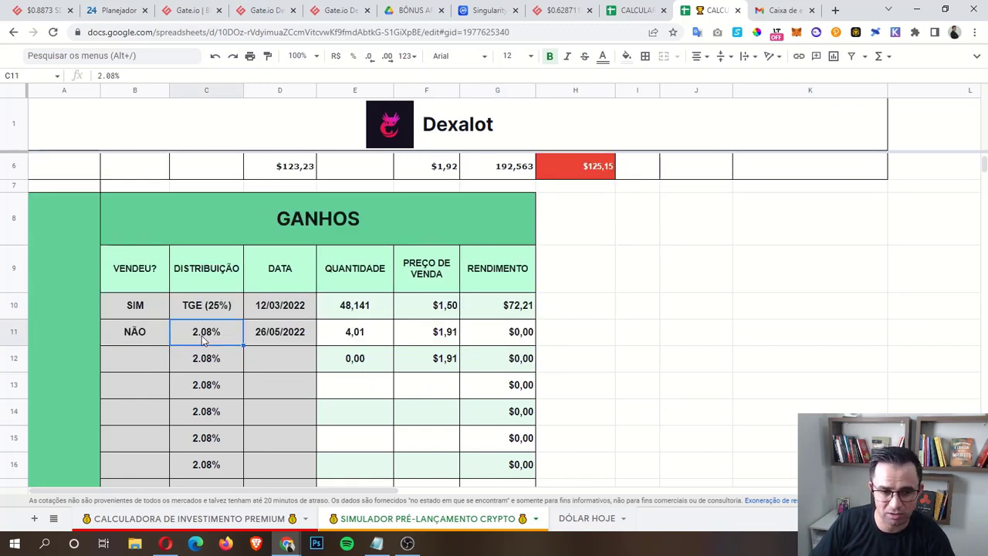
left_click(289, 340)
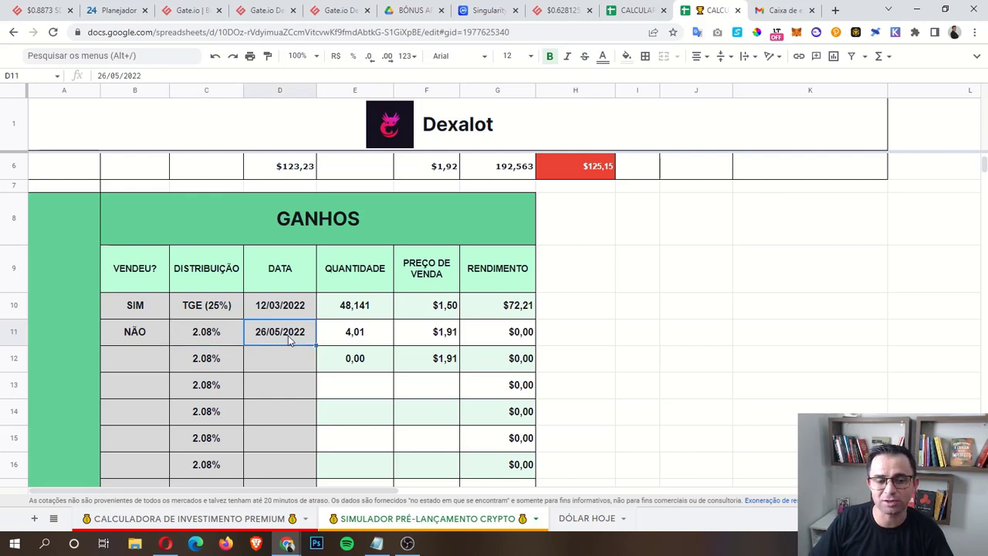
left_click(357, 338)
double_click(361, 338)
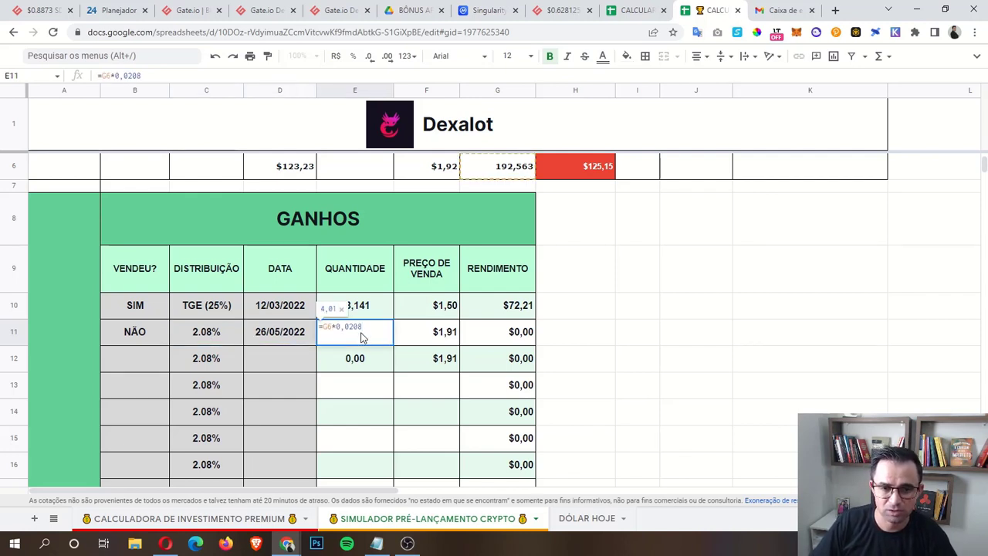
key("Return")
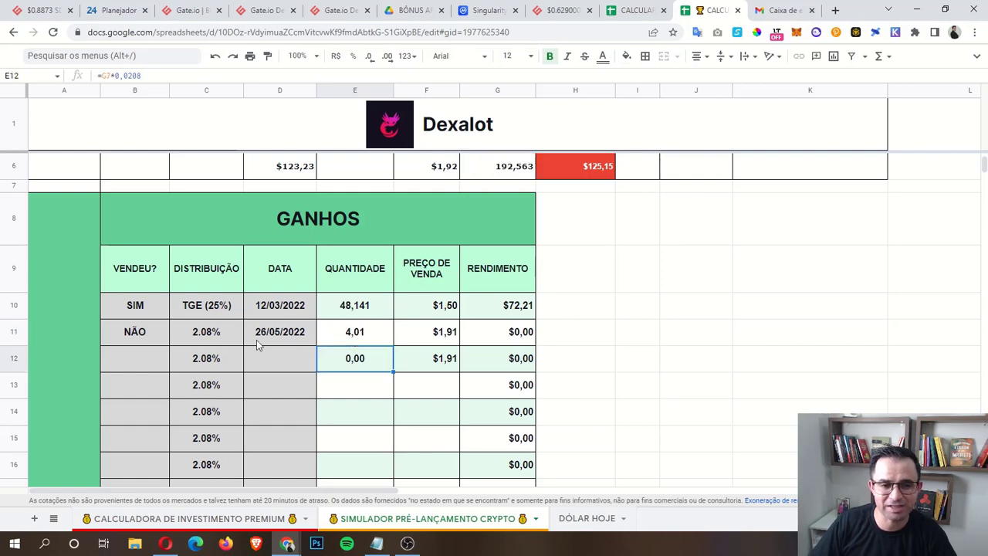
left_click(213, 339)
scroll(207, 378, "down", 3)
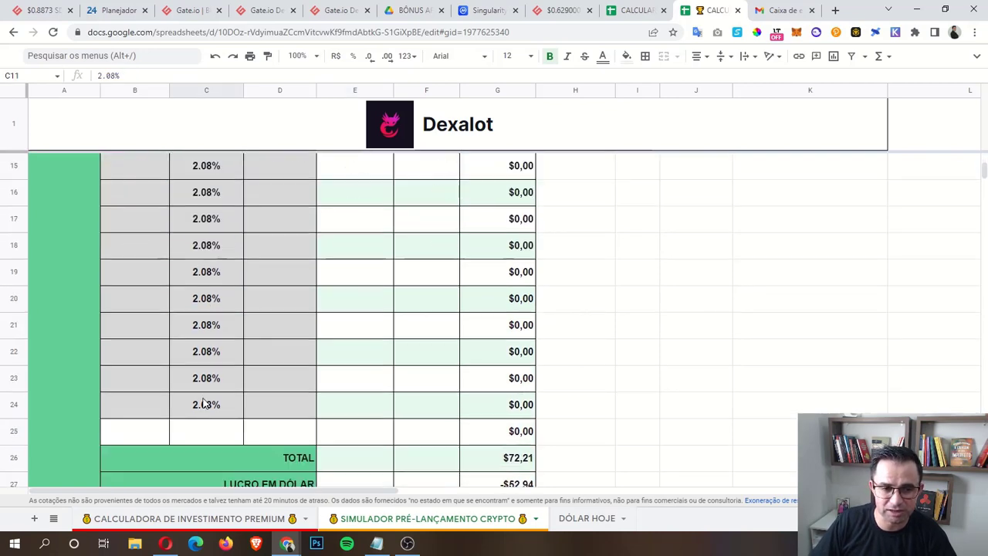
scroll(209, 401, "up", 4)
scroll(208, 402, "down", 1)
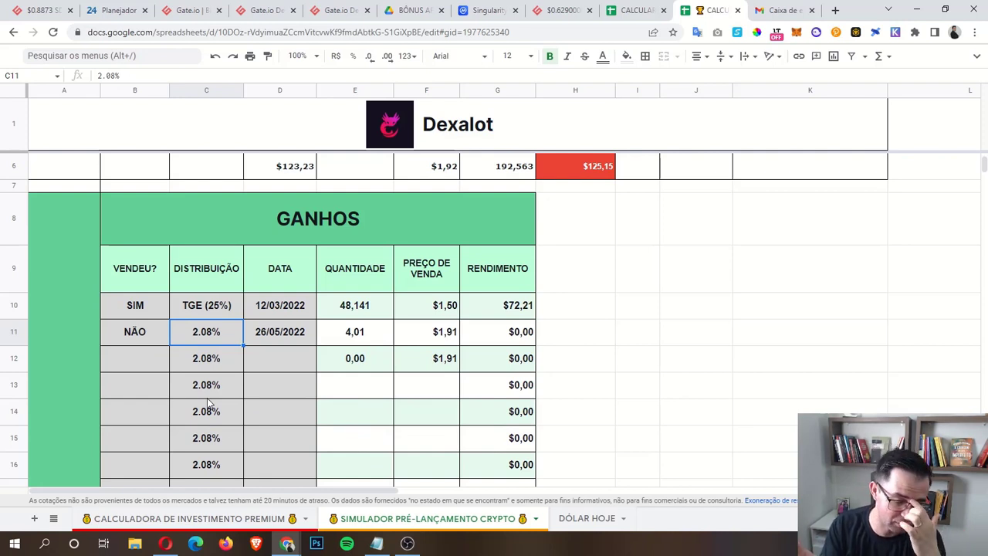
left_click(207, 361)
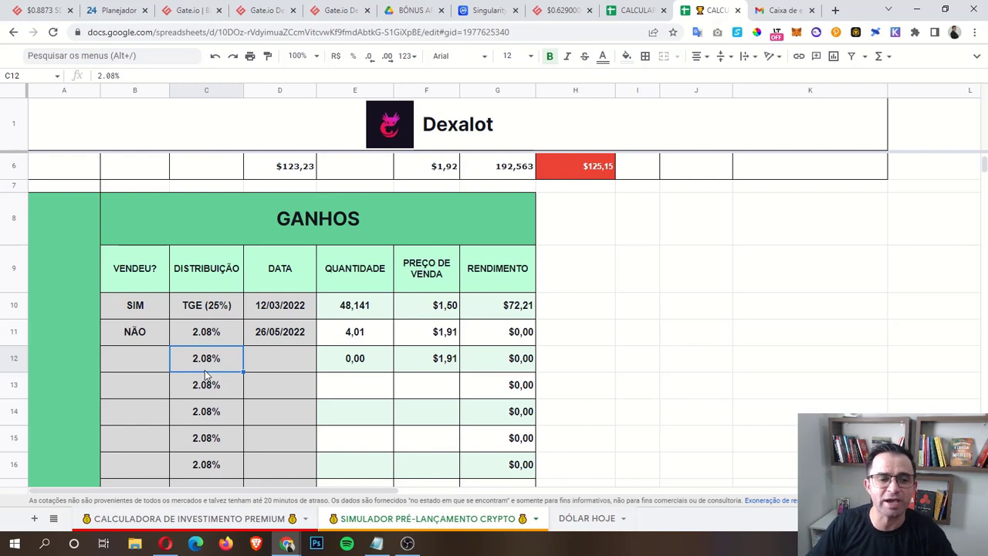
left_click(357, 338)
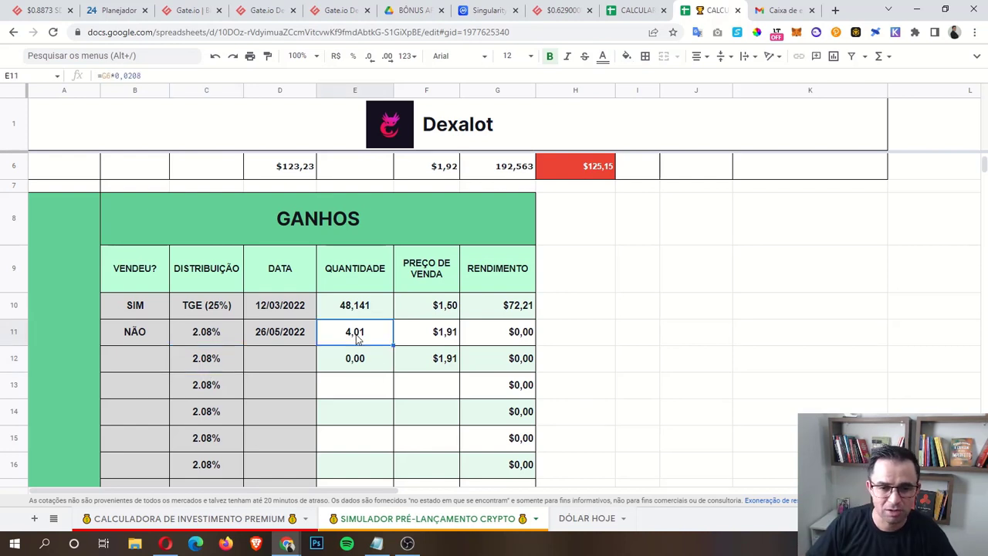
left_click(434, 338)
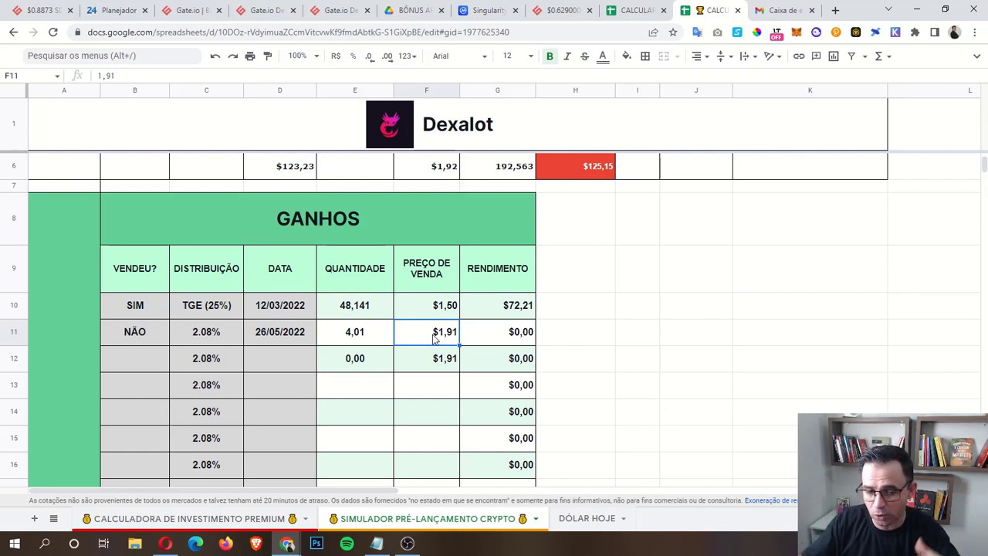
Copy the title Dexalot, search for it on CoinMarketCap, and open the ALOT token page to look up its current price.
double_click(457, 126)
double_click(458, 124)
key("ctrl+c")
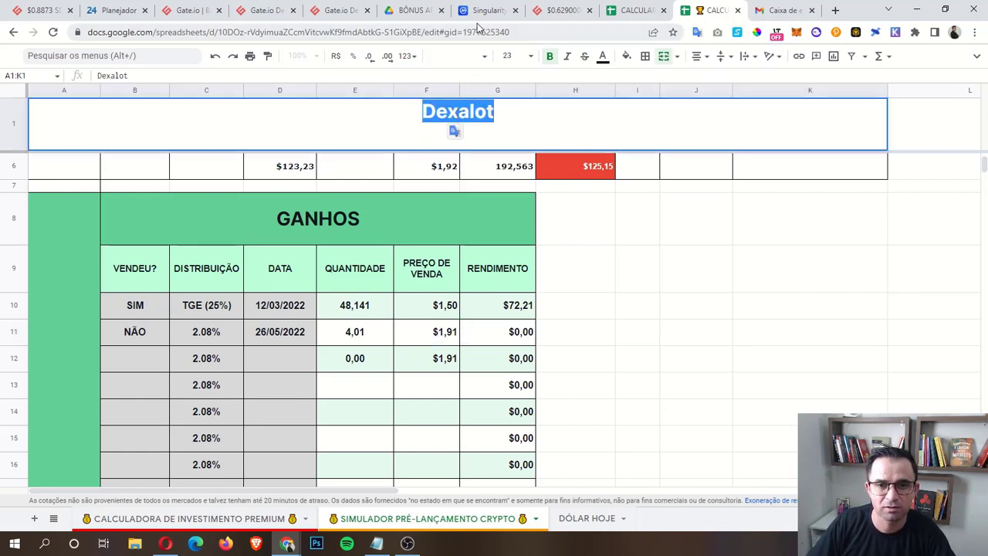
left_click(485, 11)
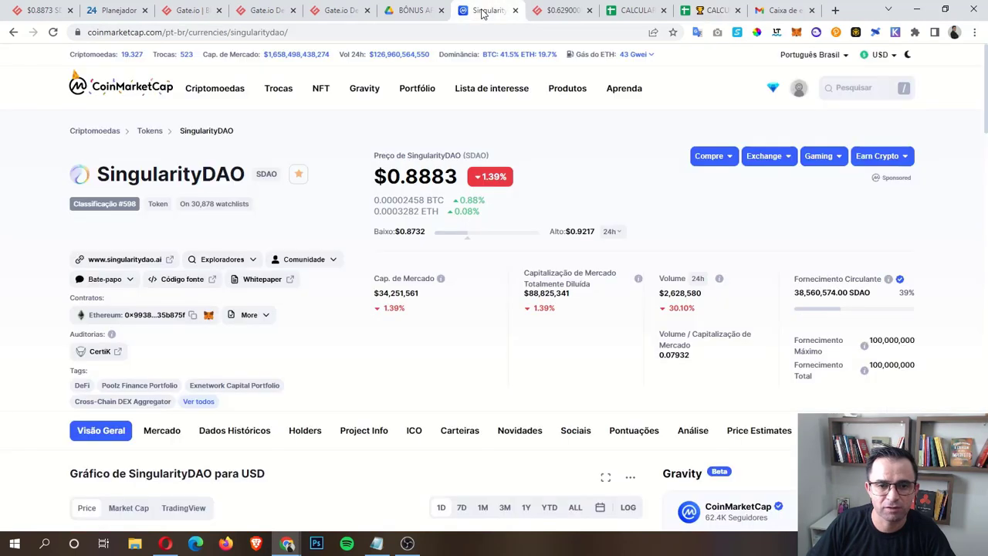
left_click(846, 90)
key("ctrl+v")
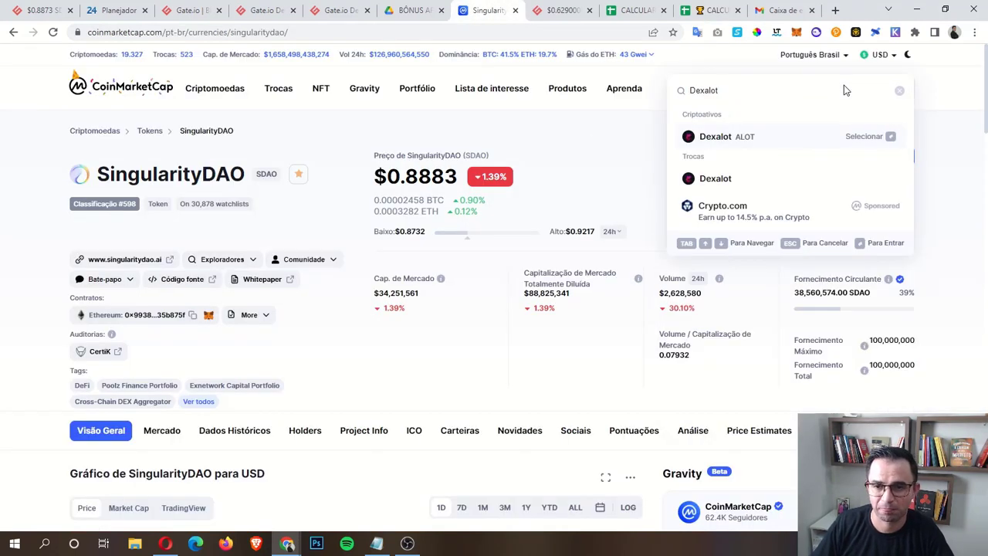
left_click(753, 139)
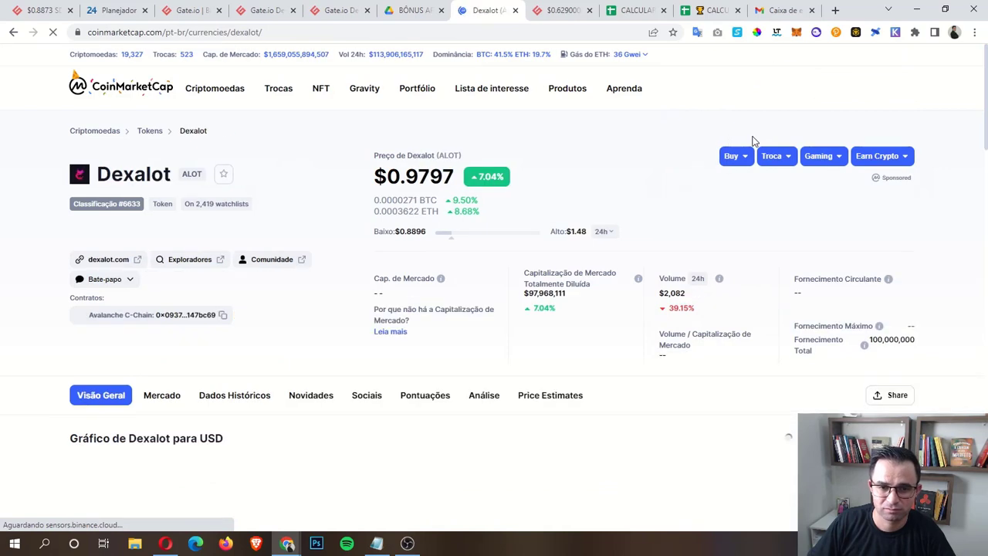
left_click_drag(407, 177, 454, 176)
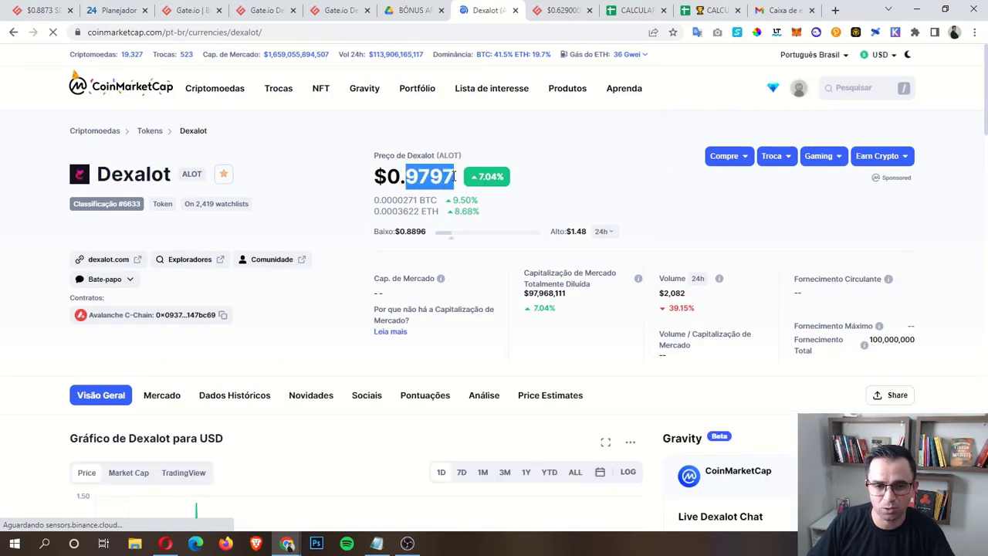
Return to the Dexalot spreadsheet and set the PREÇO DE VENDA of the TGE (25%) row to 1,91.
left_click(655, 8)
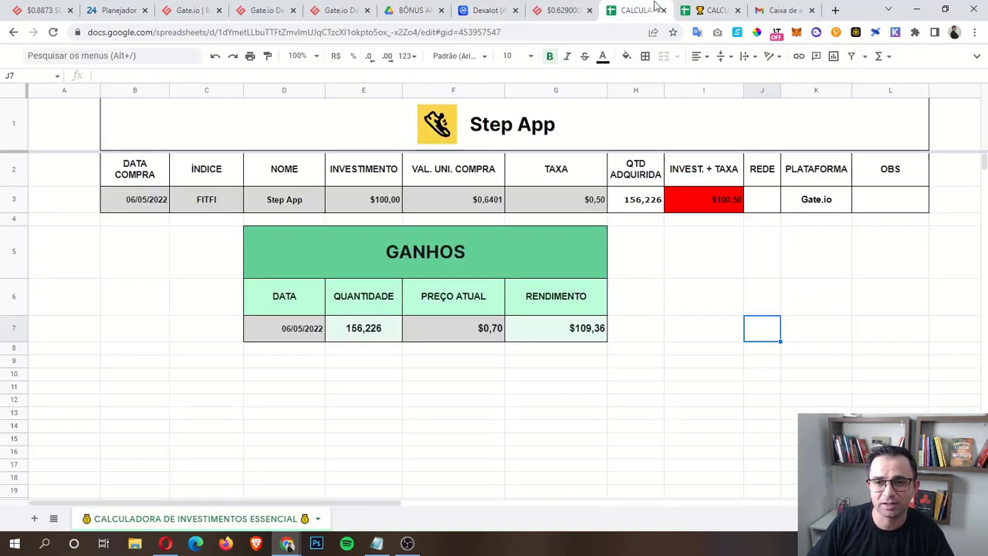
left_click(706, 9)
left_click(438, 309)
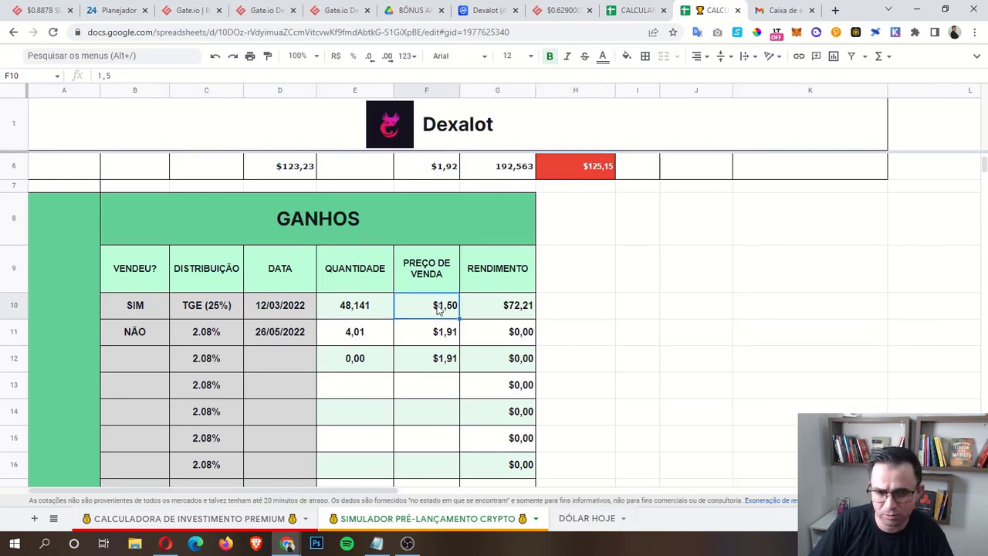
type("1,91")
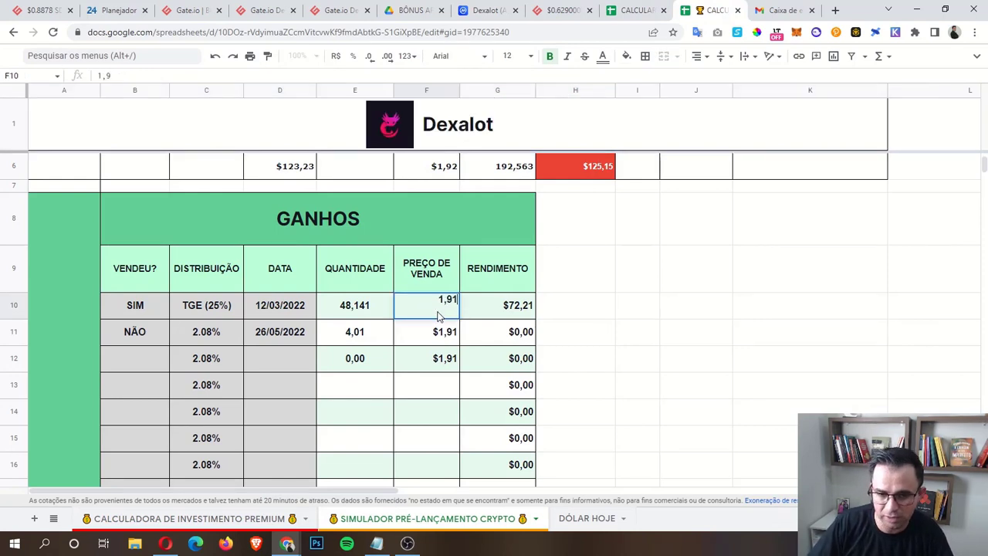
key("Return")
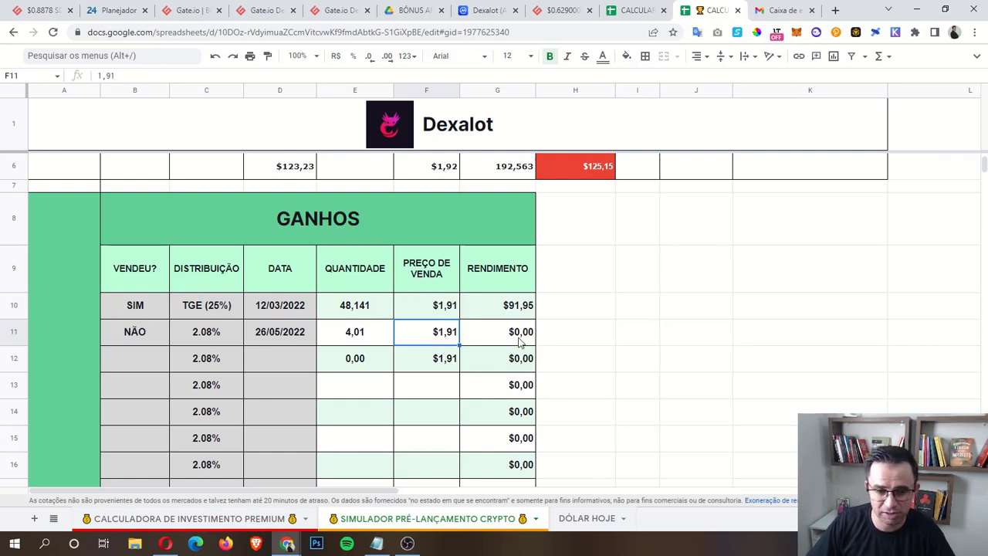
Check the PREÇO DE VENDA of the 2.08% rows and the TOTAL, LUCRO EM DÓLAR and LUCRO EM REAL rows below.
left_click(435, 366)
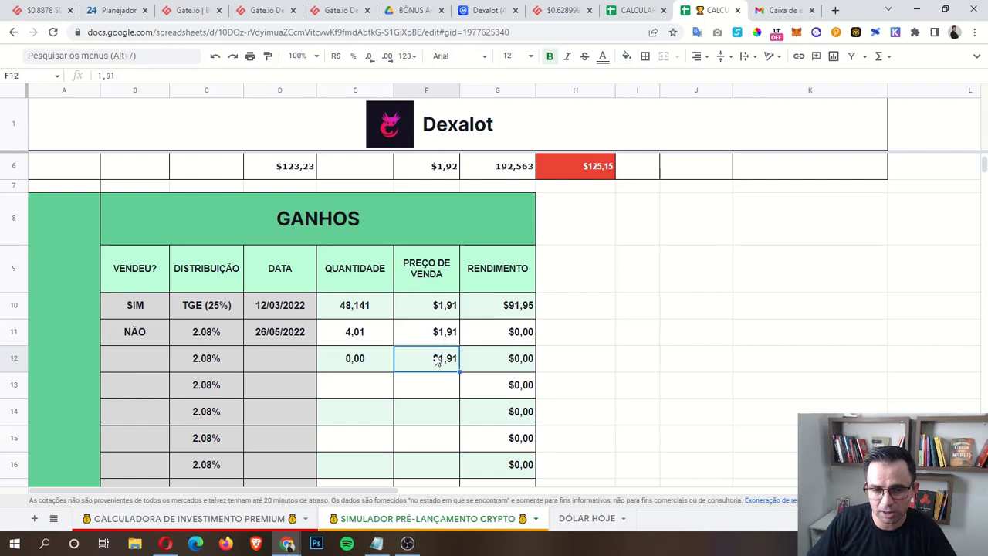
left_click(444, 344)
left_click(443, 358)
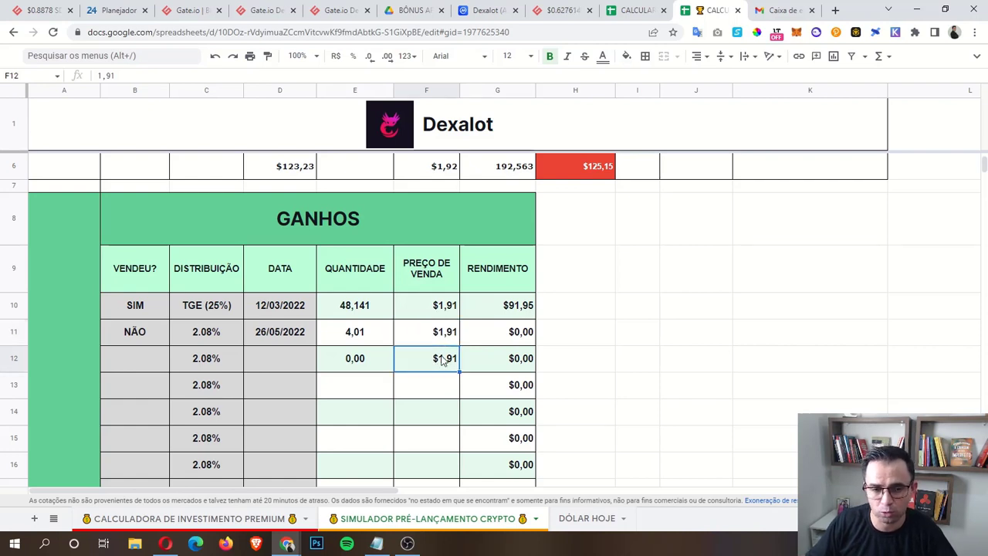
scroll(463, 339, "down", 2)
scroll(475, 328, "up", 1)
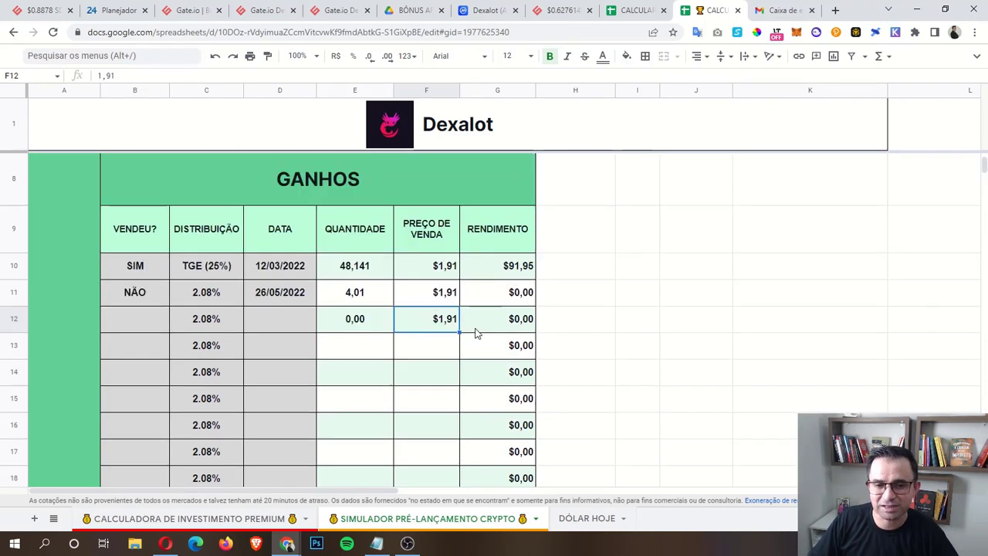
scroll(478, 332, "down", 6)
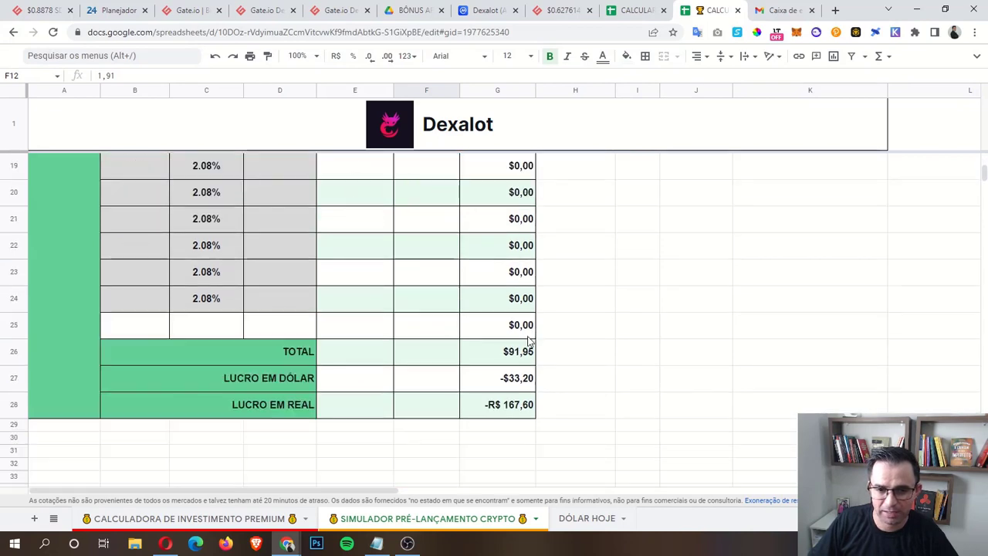
scroll(521, 355, "up", 2)
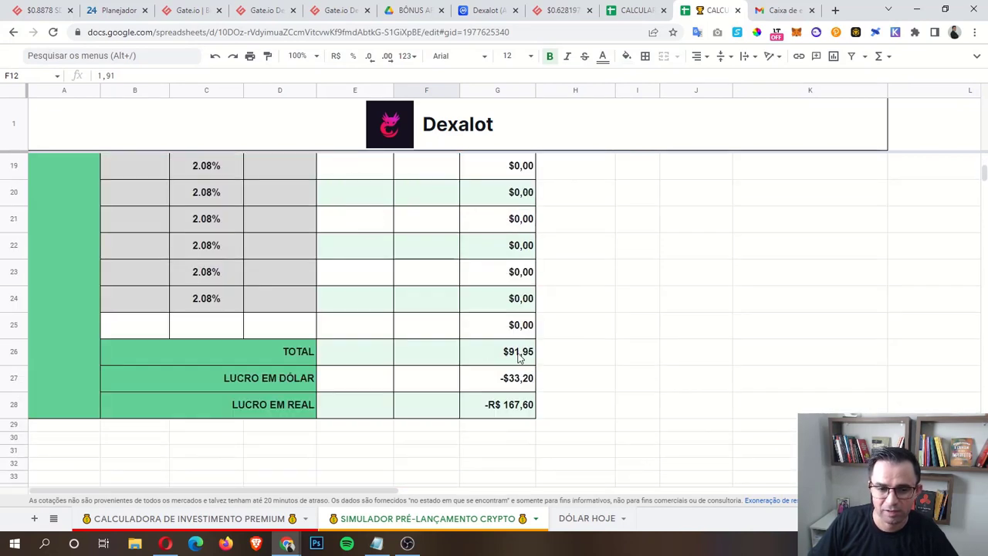
left_click(517, 357)
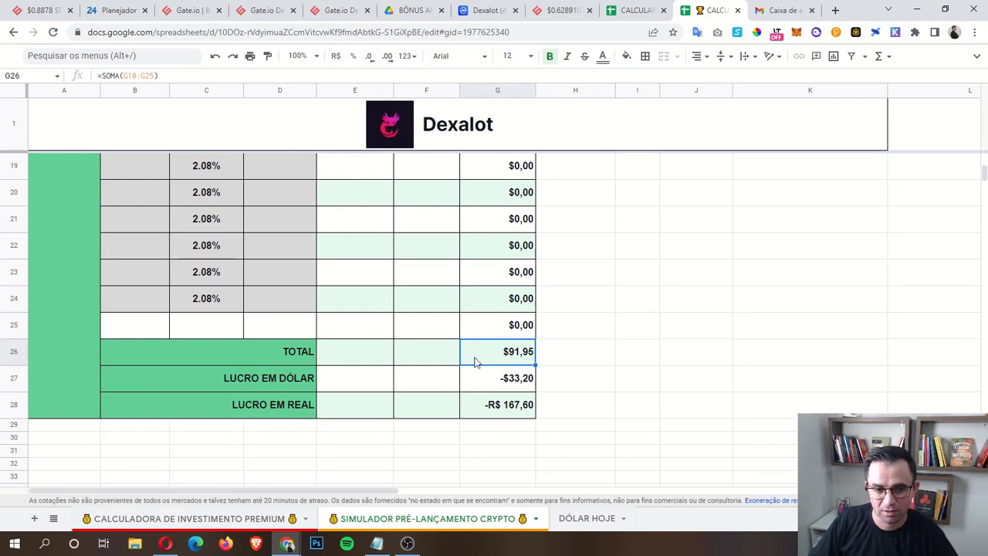
left_click(17, 378)
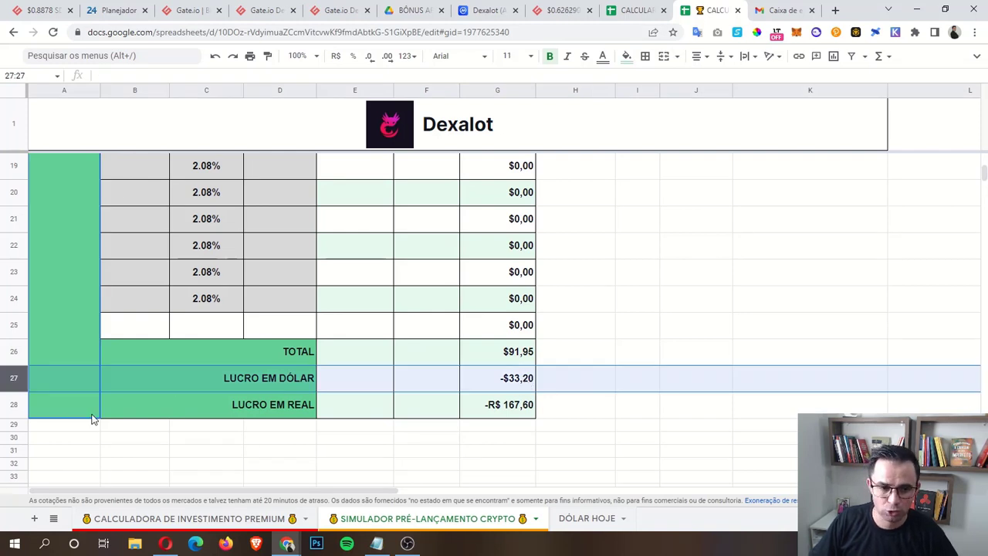
left_click(19, 411)
left_click(517, 414)
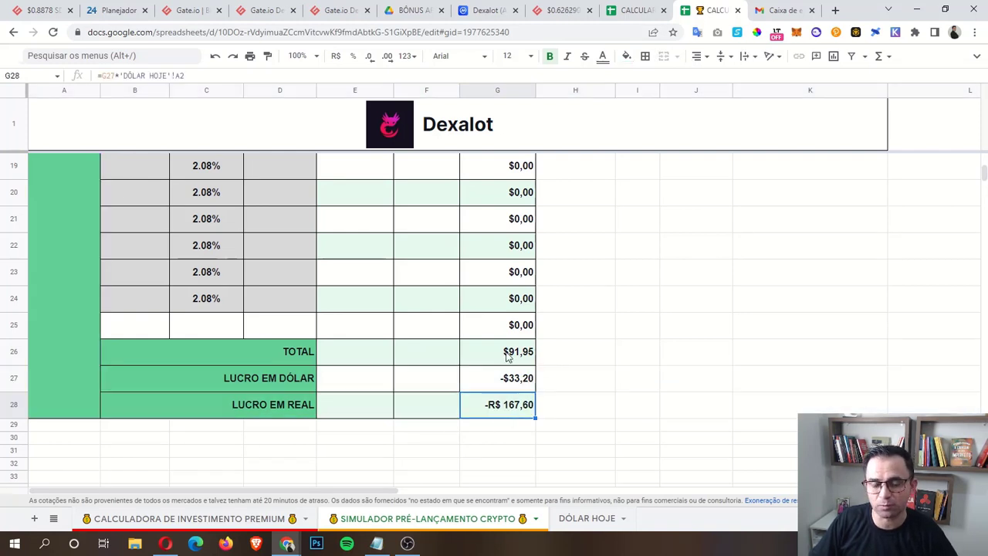
Clear the second Dexalot purchase in row 4, from DATA COMPRA through TAXA, and its QTD ADQUIRIDA formula.
scroll(497, 342, "up", 4)
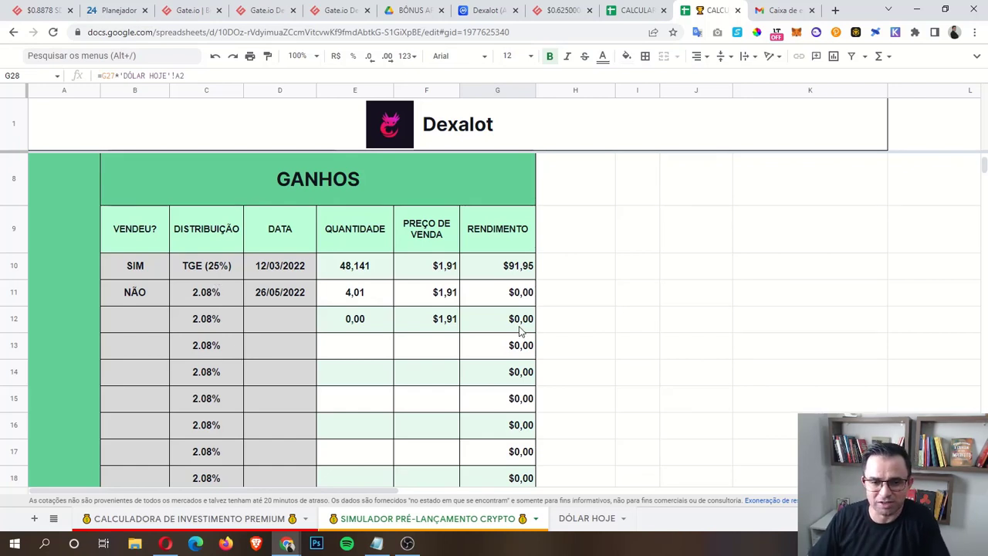
scroll(404, 319, "up", 3)
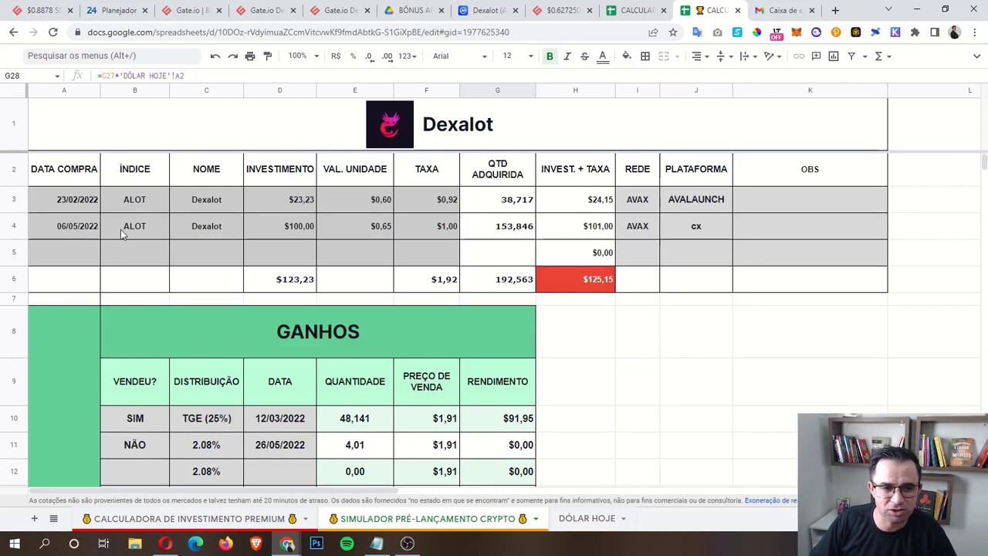
left_click_drag(69, 226, 414, 225)
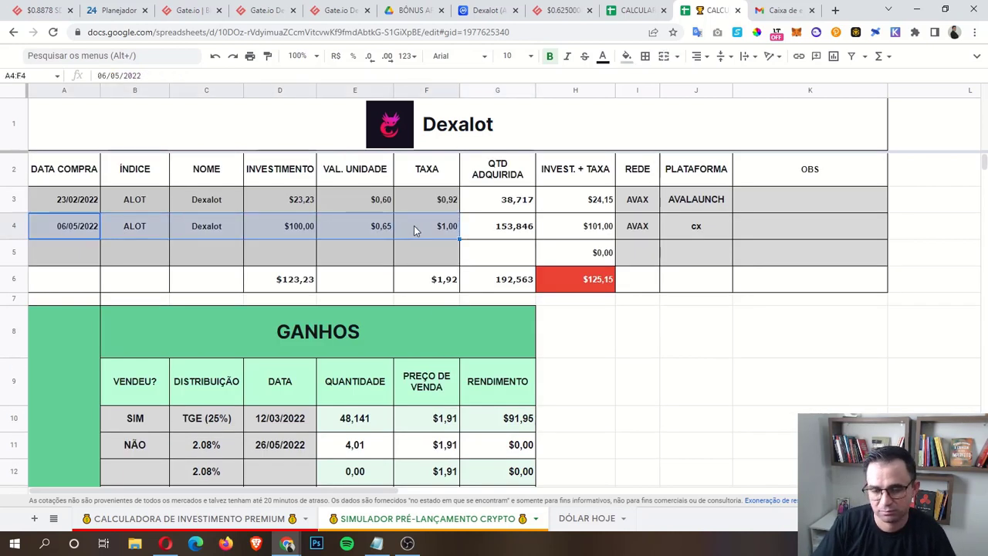
key("Delete")
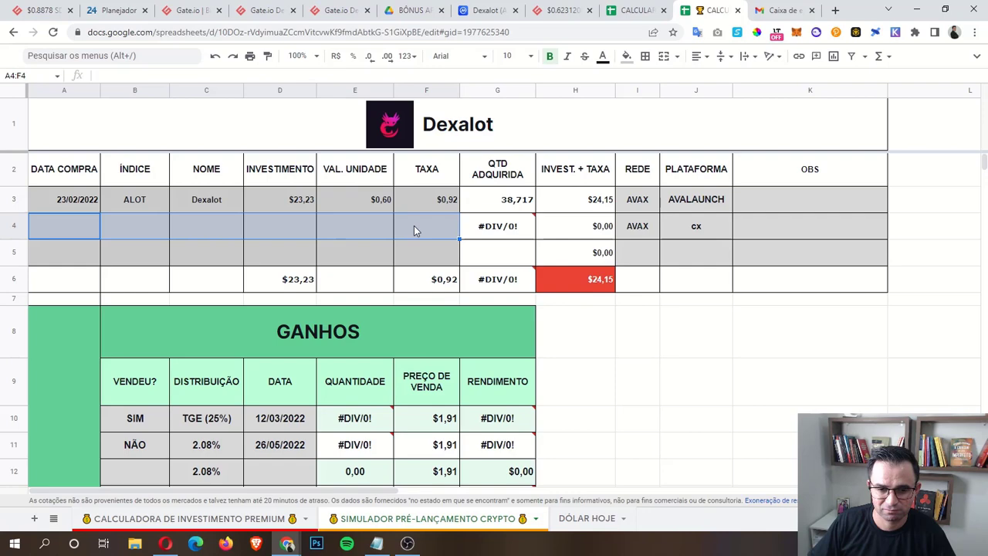
left_click(497, 234)
key("Delete")
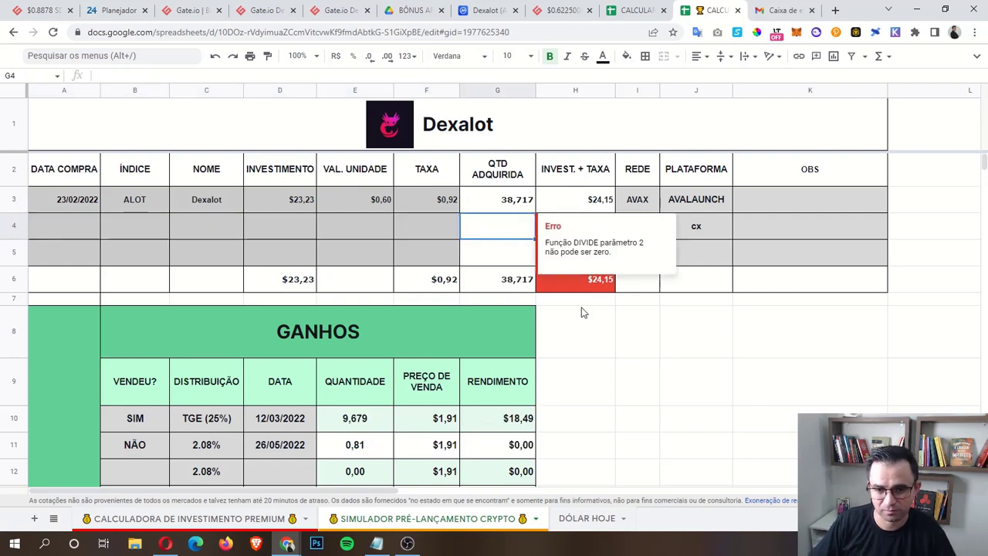
left_click(598, 332)
Review the TGE (25%) row of GANHOS together with the TOTAL, LUCRO EM DÓLAR and LUCRO EM REAL rows.
scroll(608, 363, "down", 2)
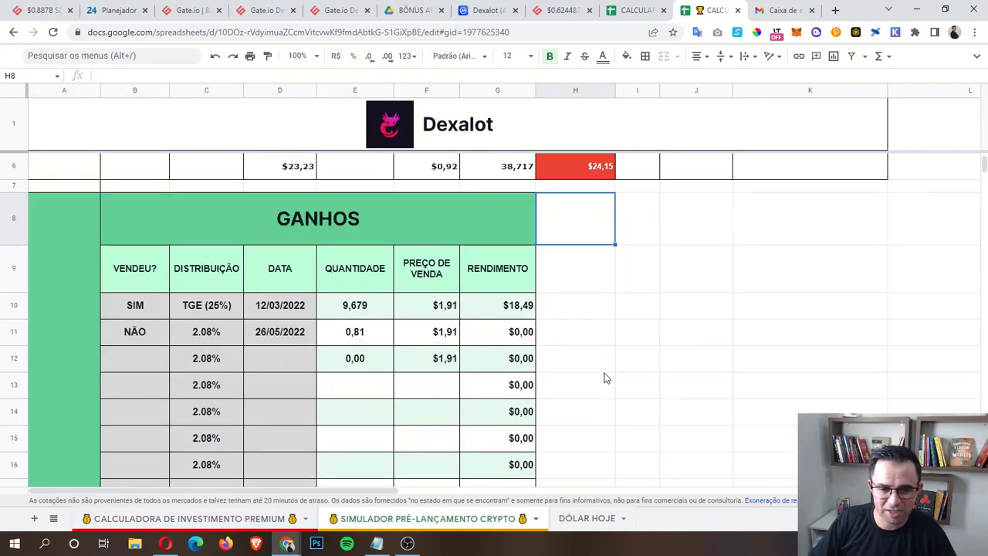
scroll(606, 380, "down", 5)
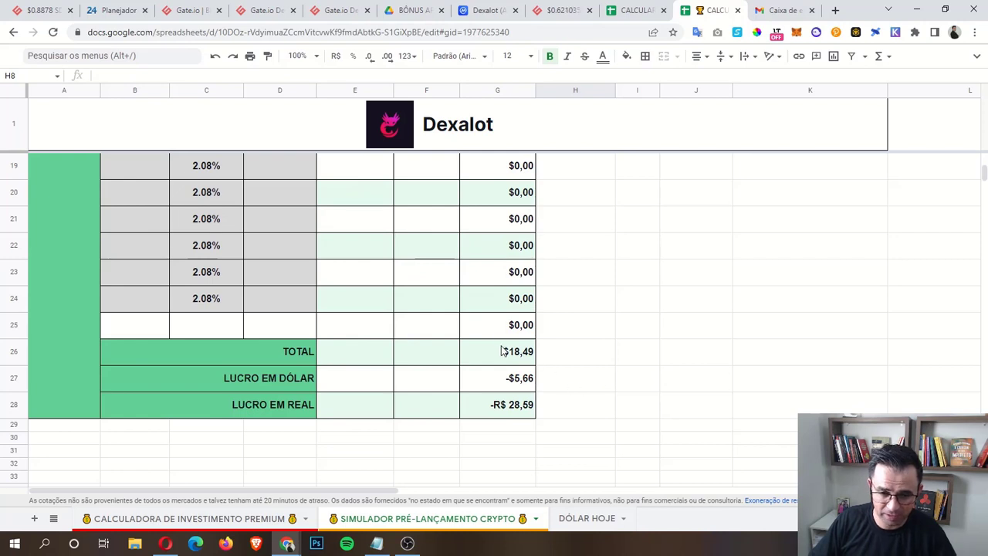
scroll(541, 373, "up", 5)
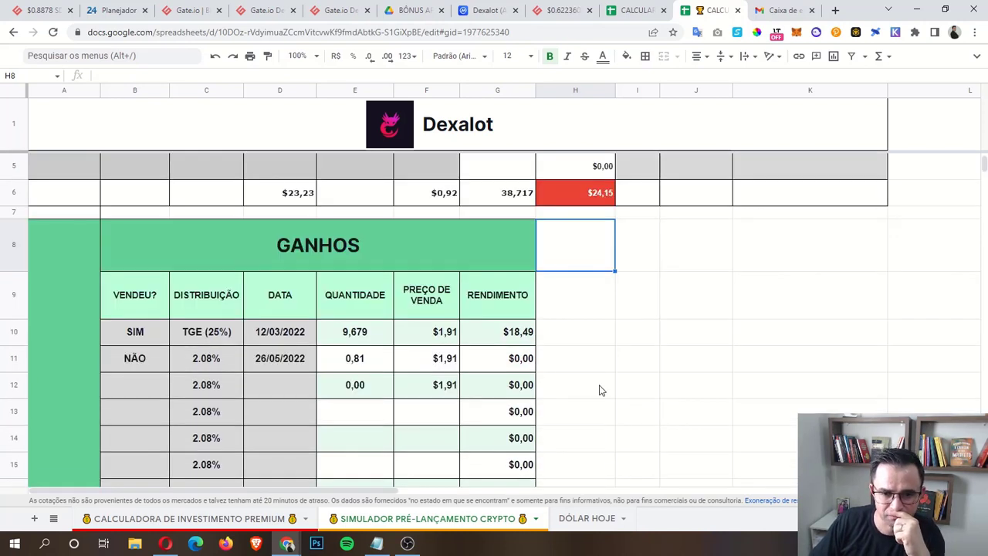
scroll(597, 390, "down", 1)
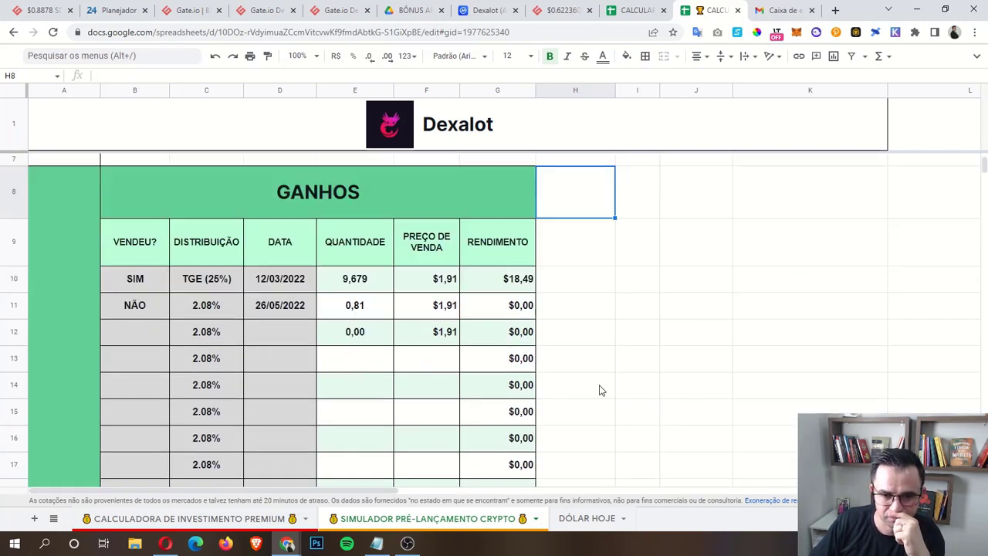
left_click(13, 279)
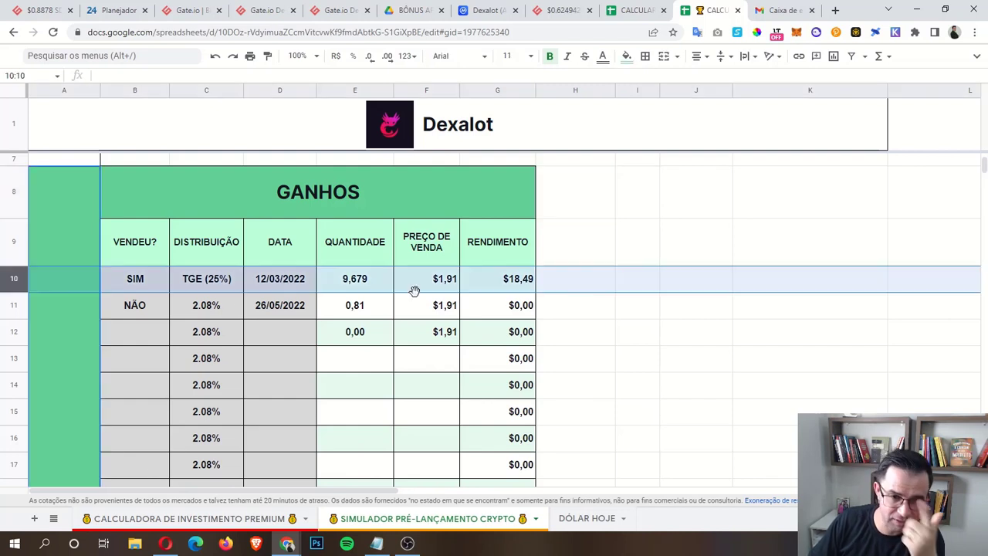
scroll(571, 324, "down", 5)
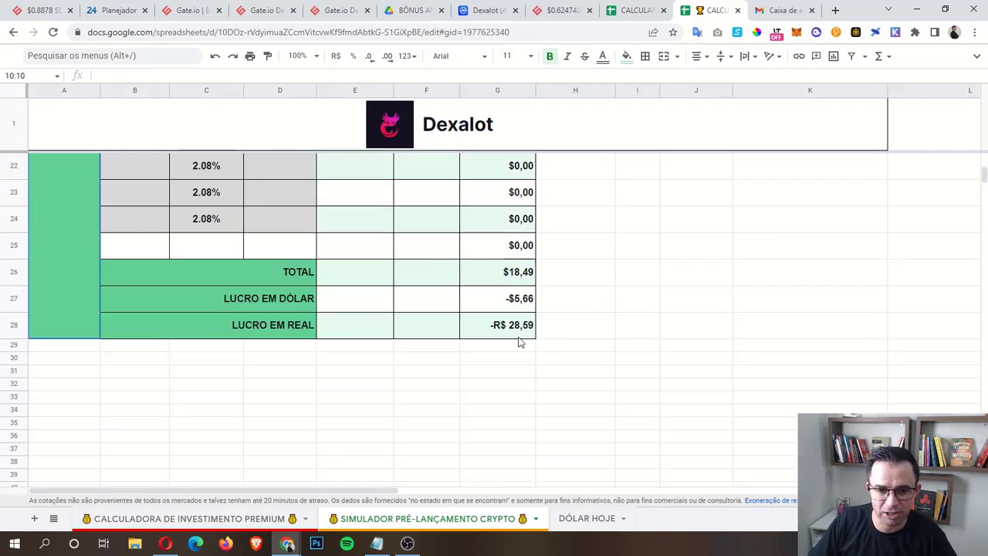
left_click(519, 279)
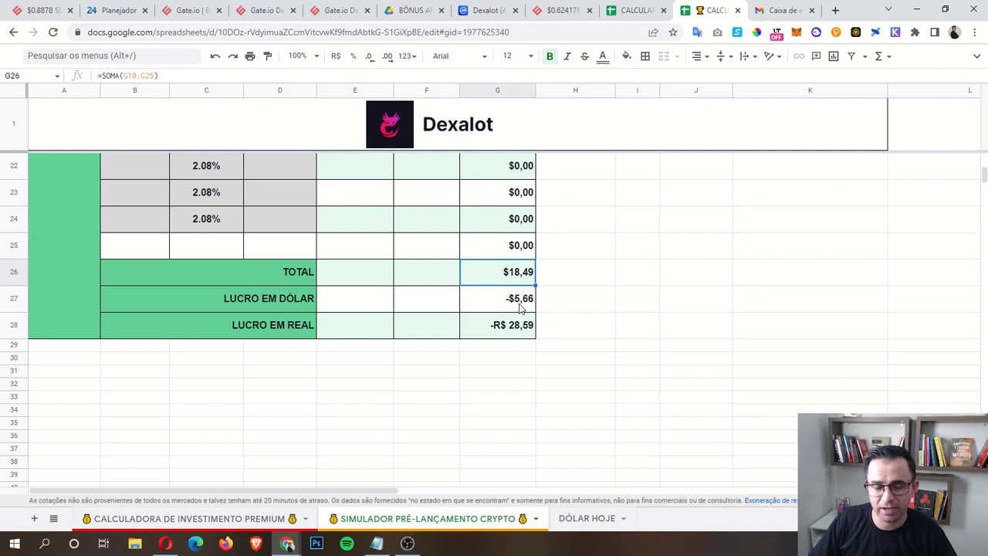
left_click(14, 275)
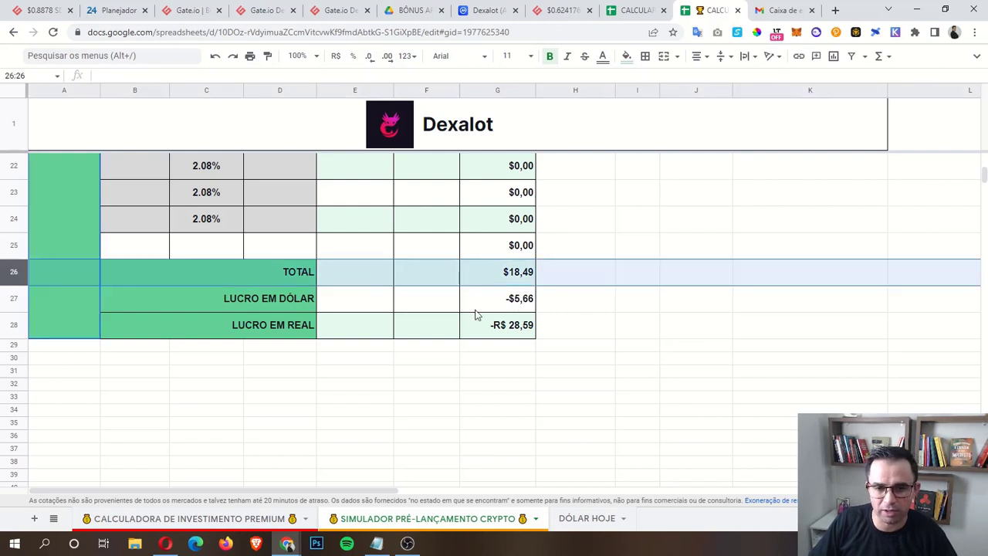
left_click(15, 300)
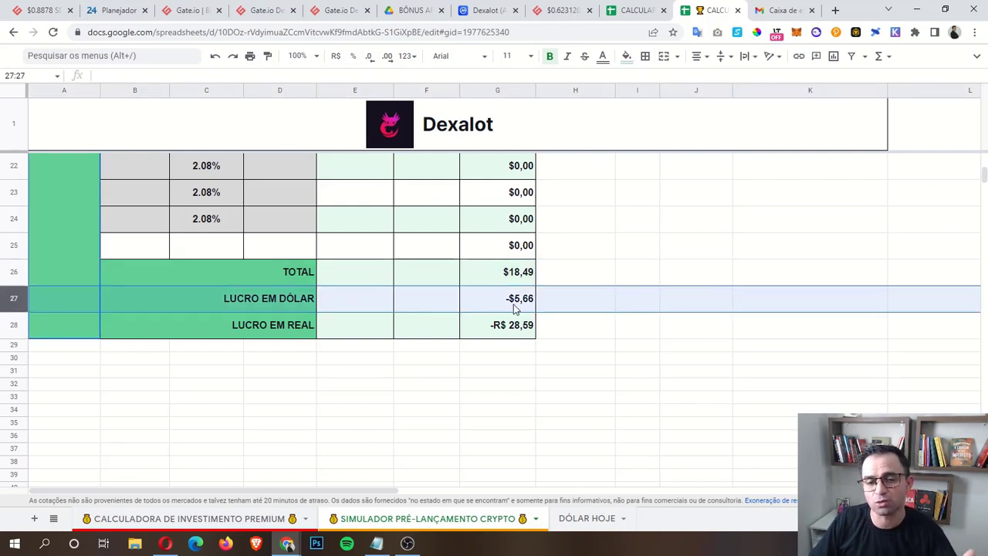
scroll(586, 255, "up", 6)
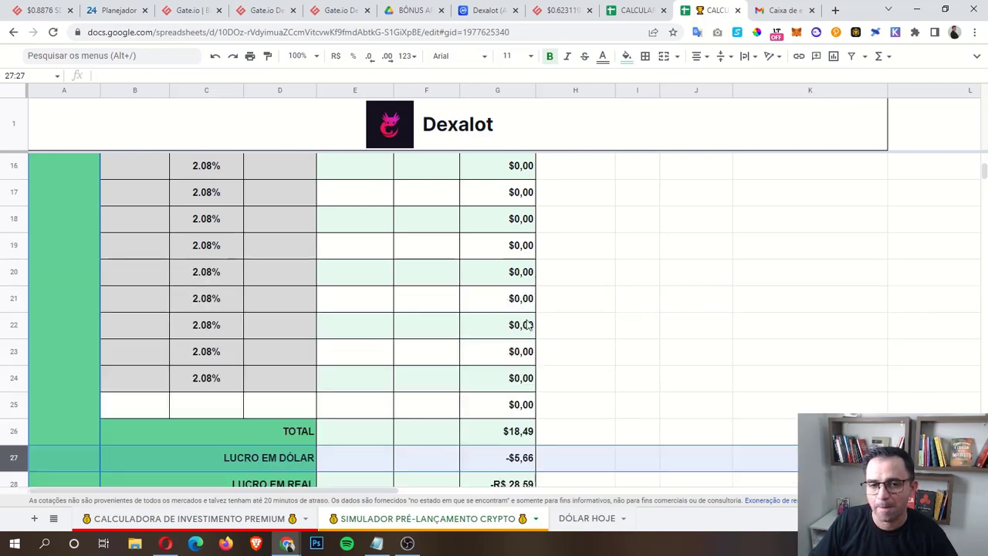
scroll(653, 364, "down", 2)
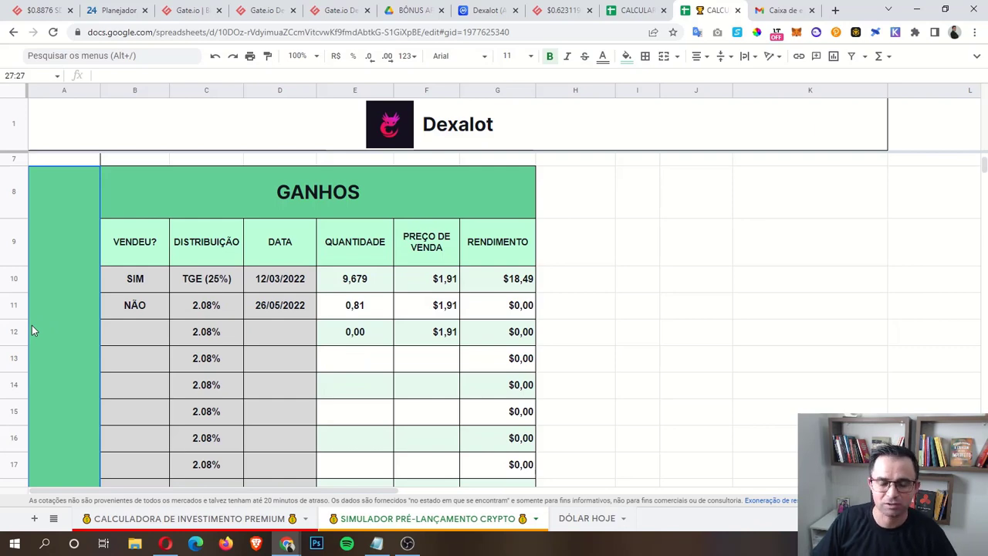
scroll(429, 333, "down", 5)
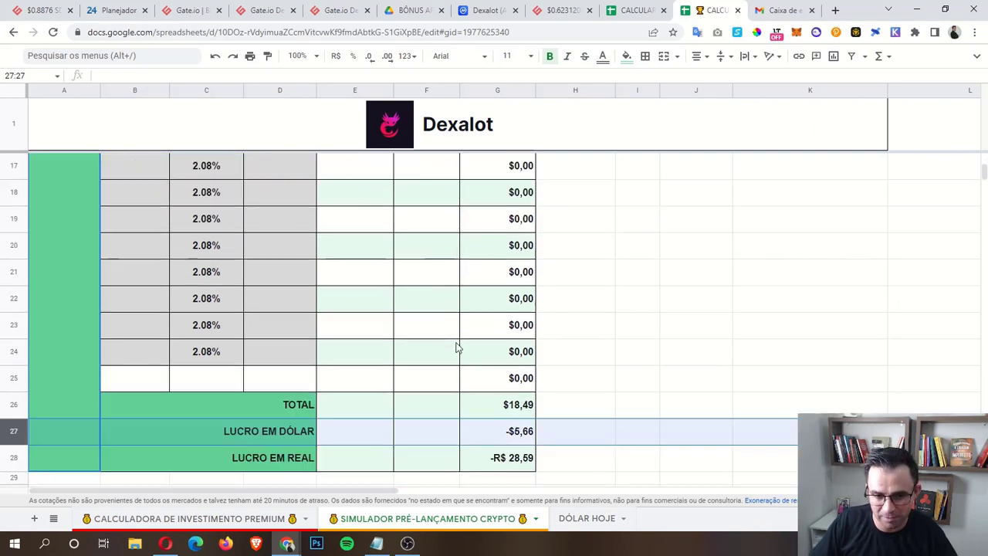
scroll(459, 355, "down", 3)
Examine the unfilled 2.08% distribution rows of GANHOS from row 13 down, including their VENDEU?, DISTRIBUIÇÃO and DATA cells.
scroll(386, 335, "up", 7)
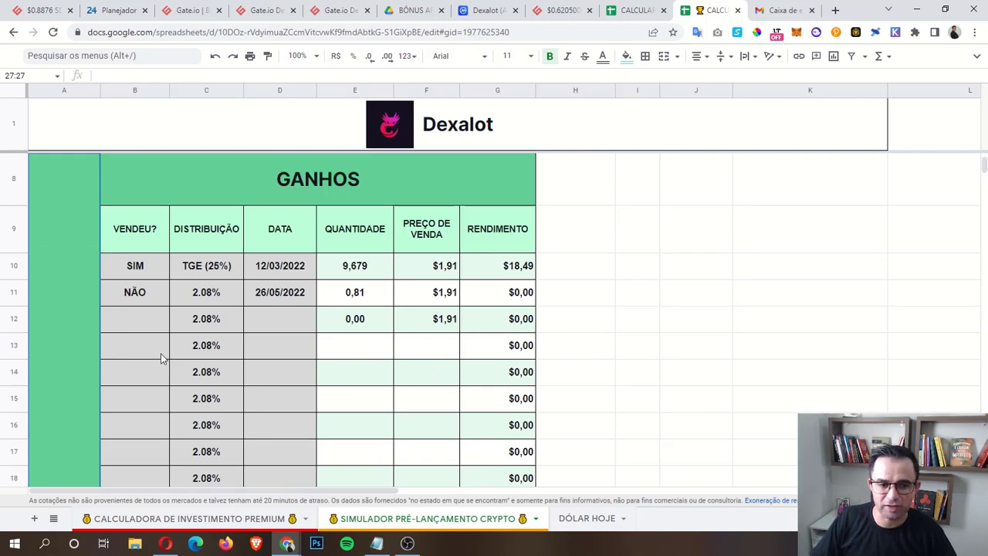
left_click_drag(160, 354, 286, 463)
scroll(384, 332, "down", 3)
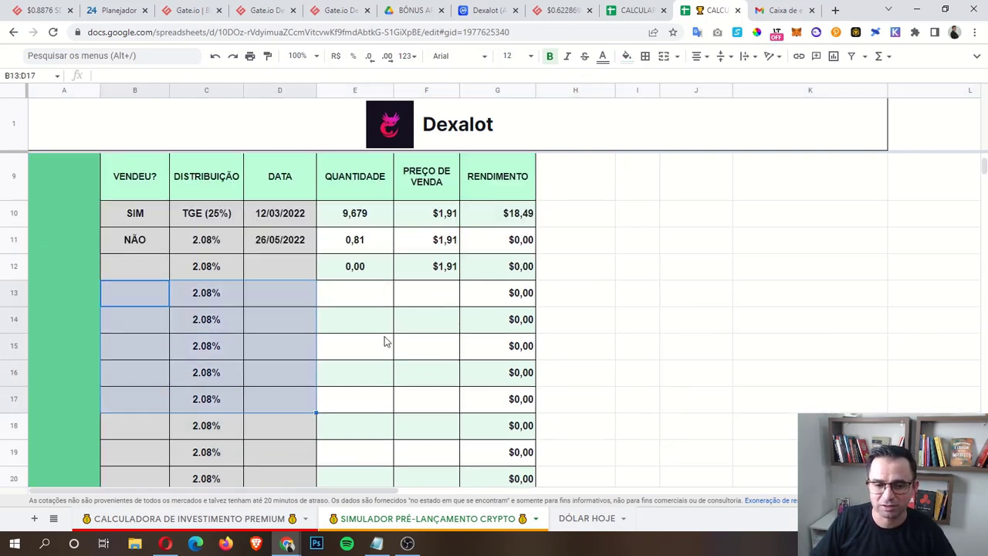
scroll(430, 344, "down", 2)
scroll(430, 344, "up", 6)
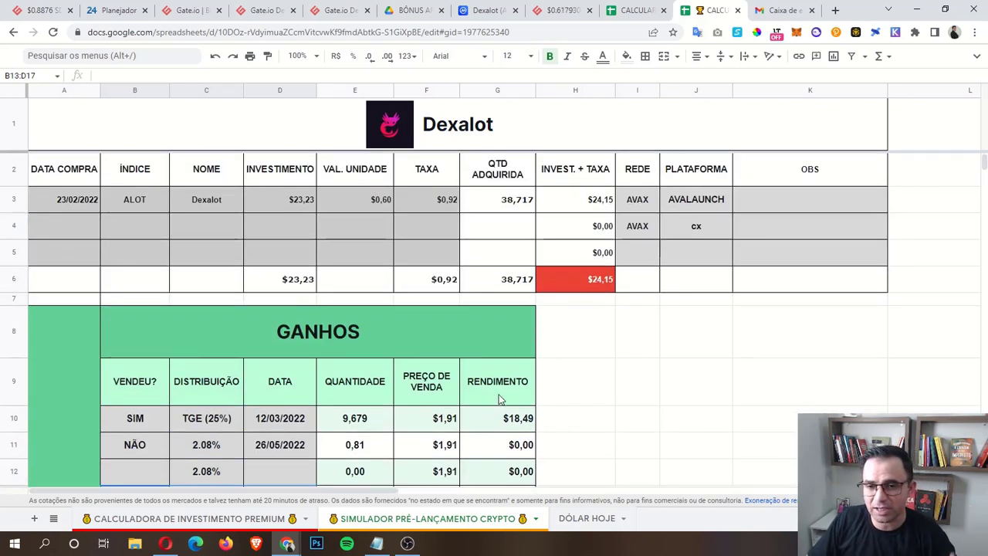
scroll(499, 399, "down", 2)
scroll(500, 399, "down", 1)
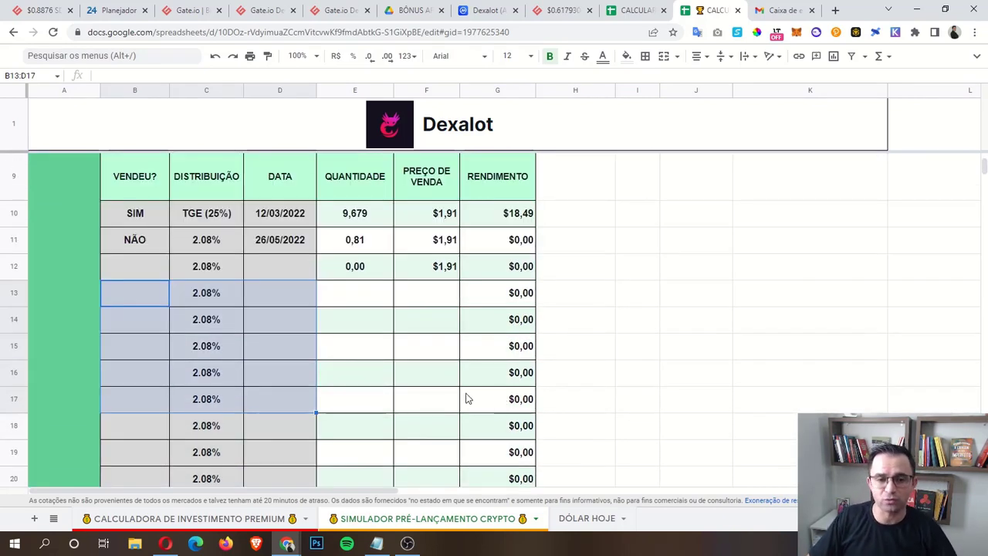
left_click(154, 300)
left_click(205, 304)
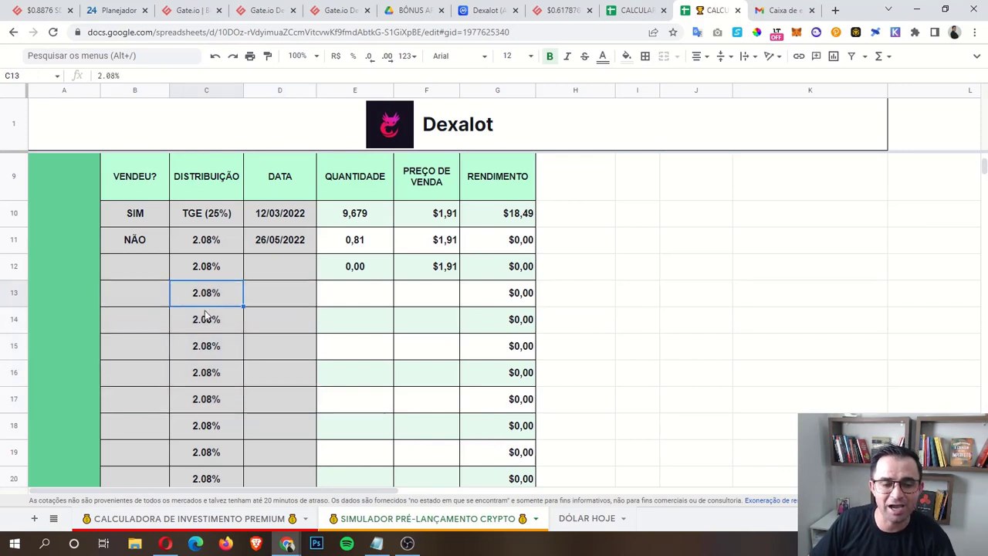
left_click(207, 328)
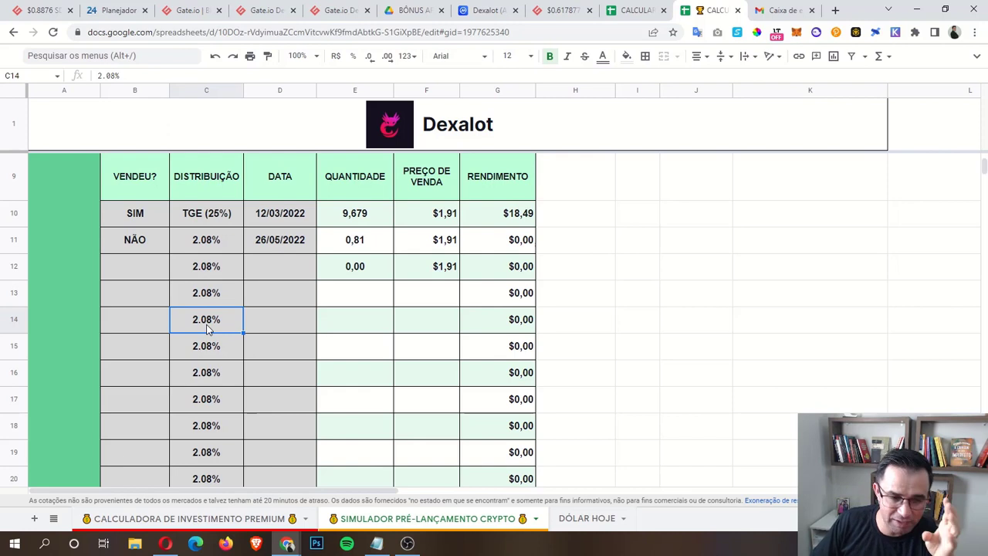
Review the VENDEU?, DISTRIBUIÇÃO and DATA cells in rows 12 to 14 of GANHOS.
scroll(207, 331, "up", 3)
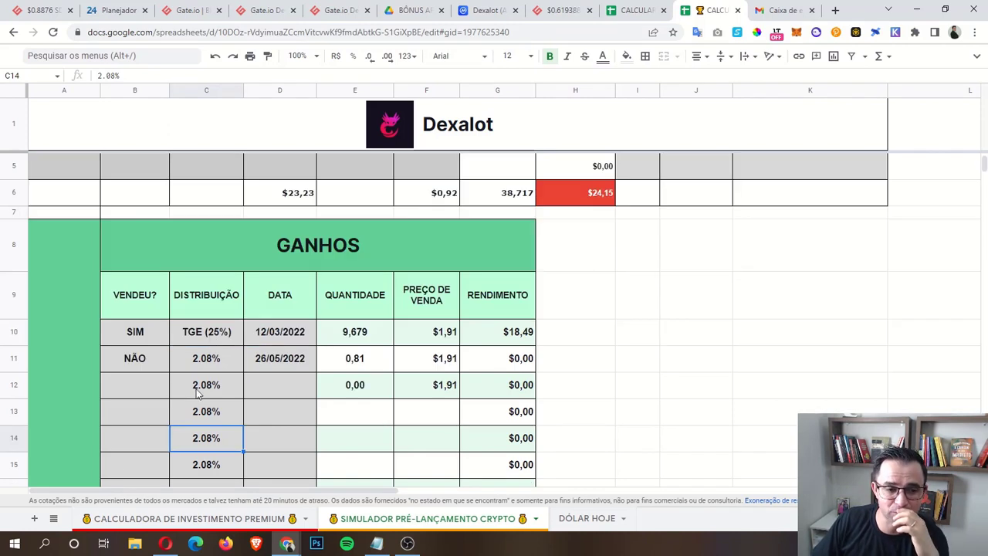
left_click_drag(142, 394, 273, 446)
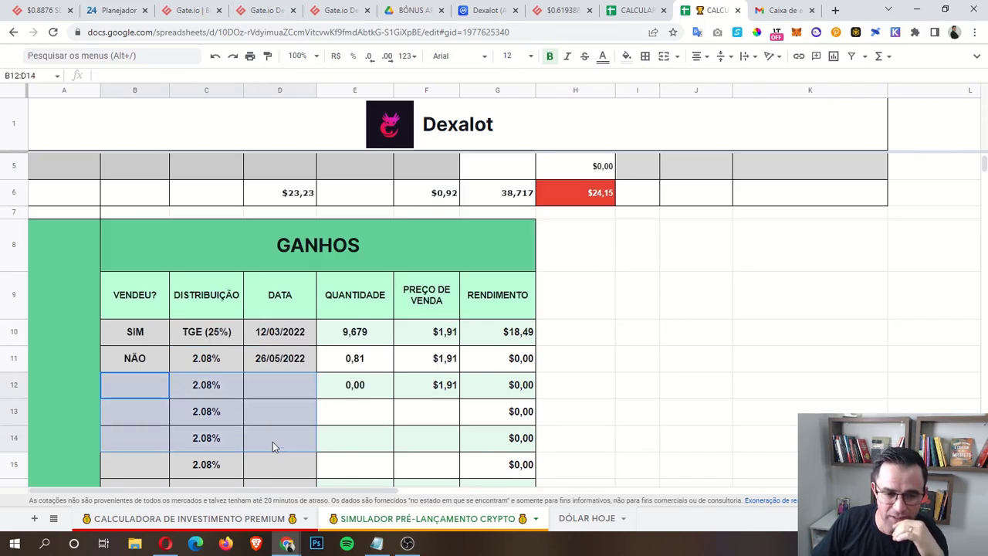
Switch to the CALCULAR INVESTIMENTOS EM CRYPTO ESSENCIAL spreadsheet and bring back its full header above the Step App table.
left_click(630, 10)
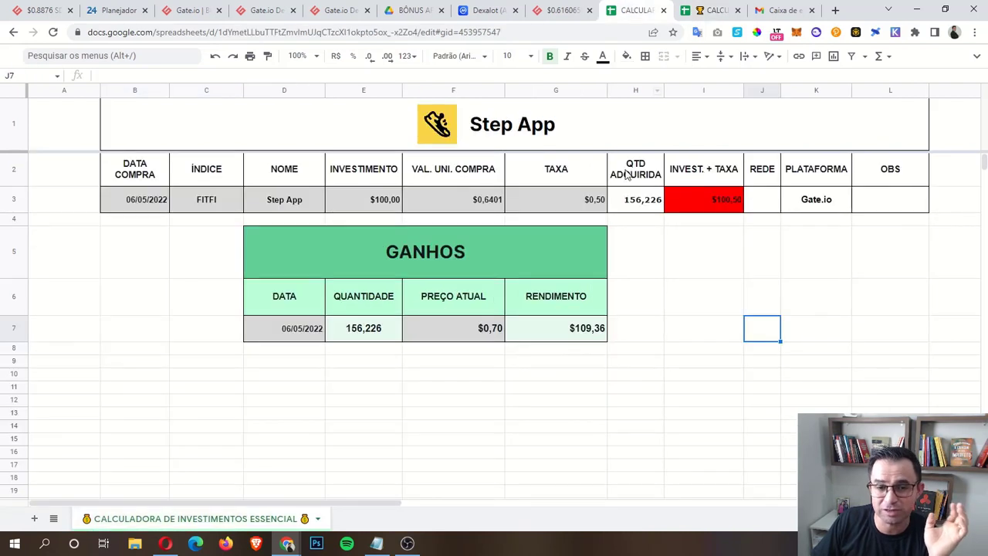
left_click(976, 56)
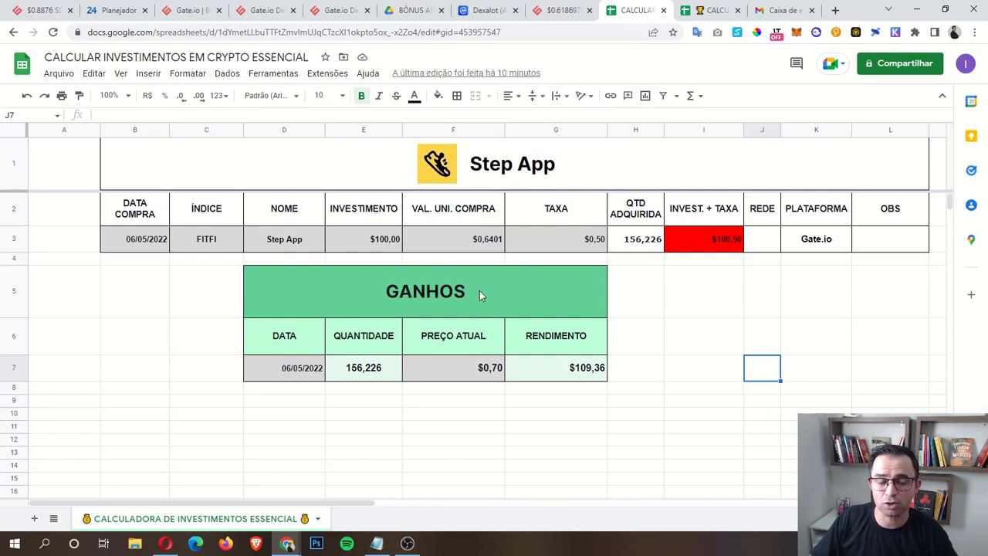
left_click(653, 332)
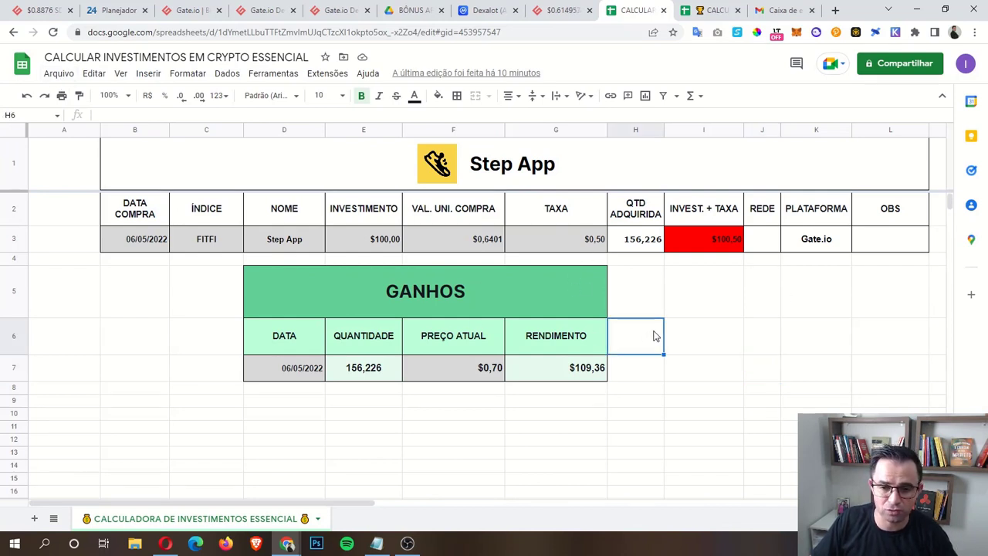
left_click(691, 340)
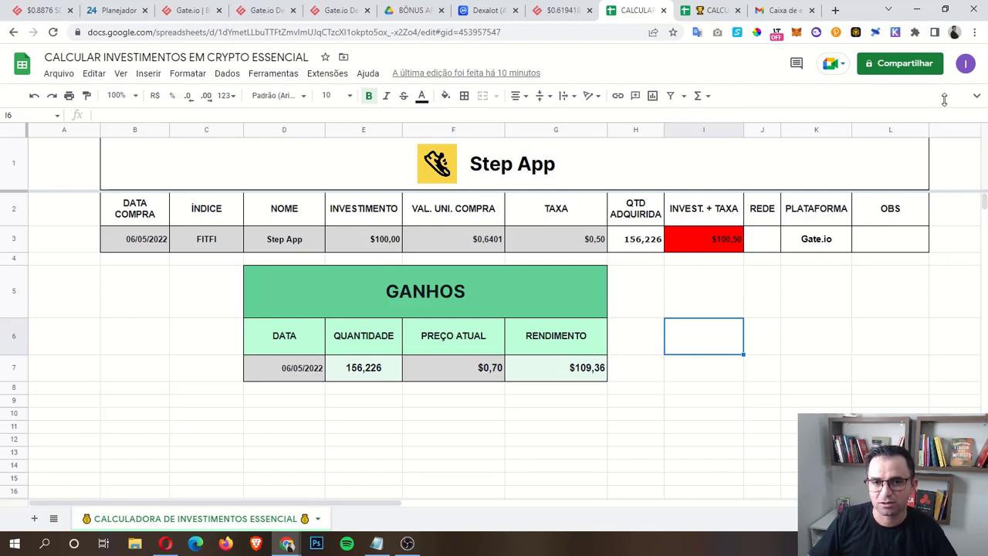
left_click(943, 98)
left_click(978, 60)
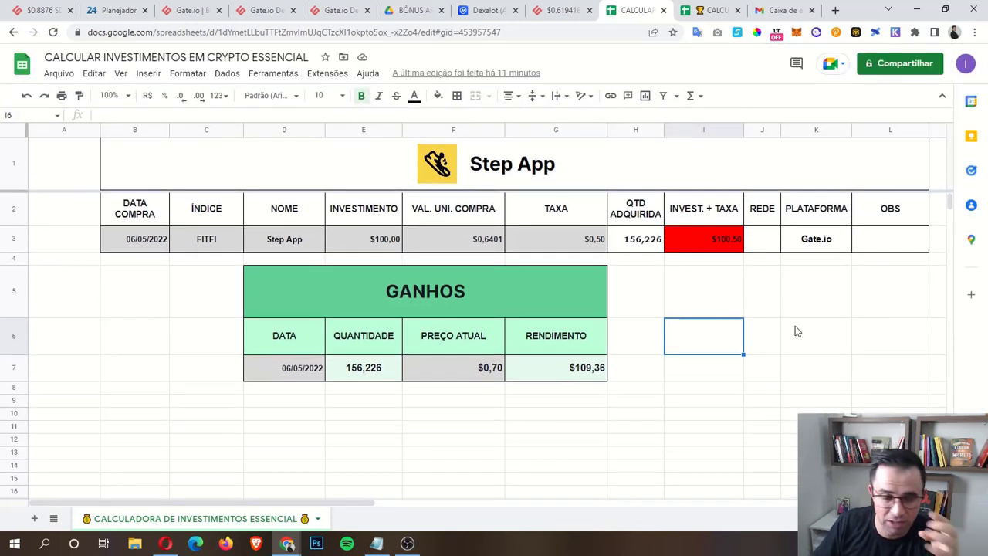
Download the essential calculator as a Microsoft Excel (.xlsx) file named PLANILHA into the Downloads folder.
left_click(60, 75)
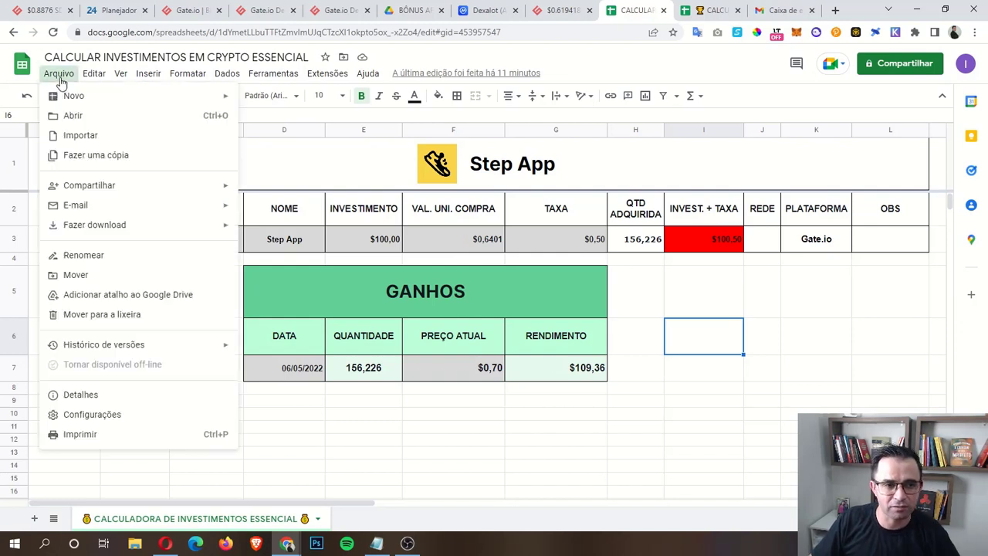
mouse_move(116, 227)
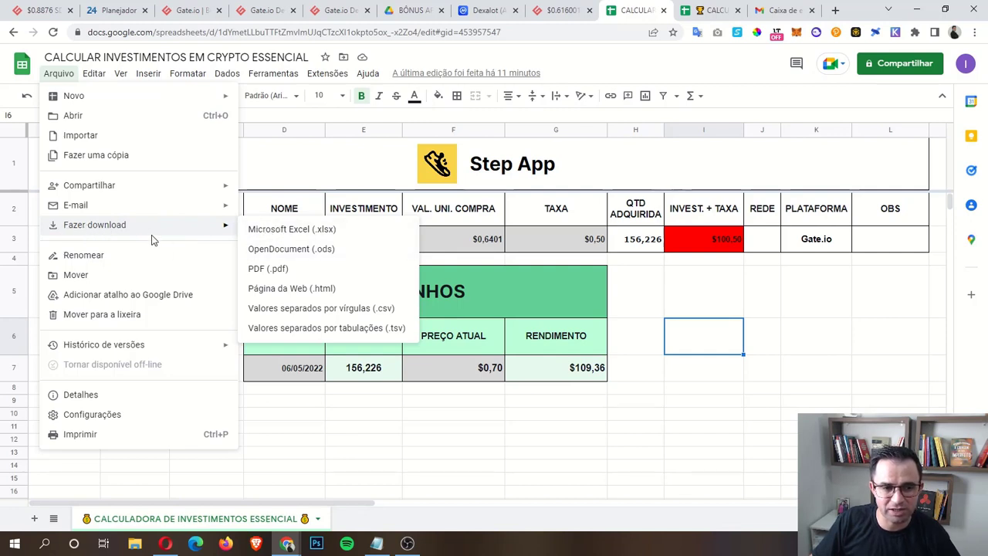
left_click(295, 230)
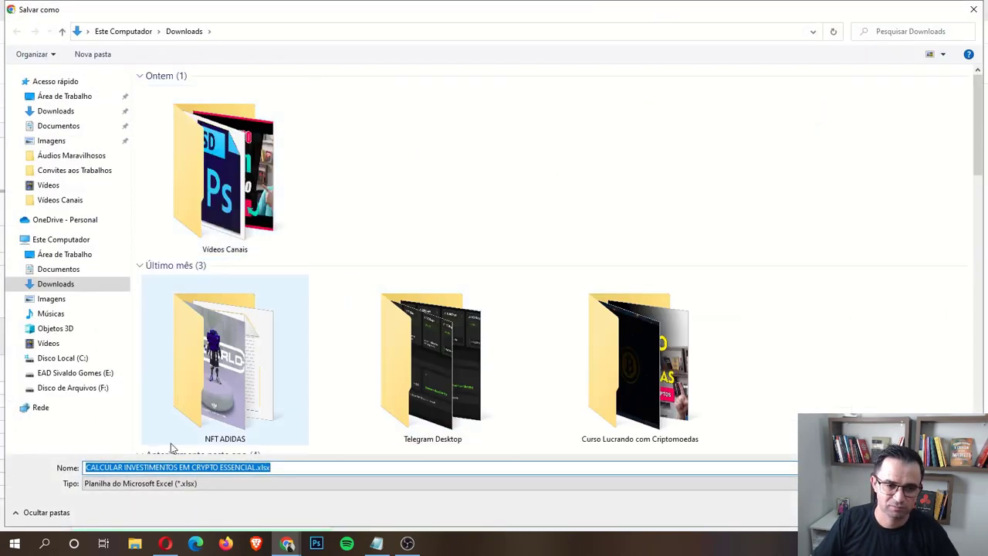
left_click(176, 467)
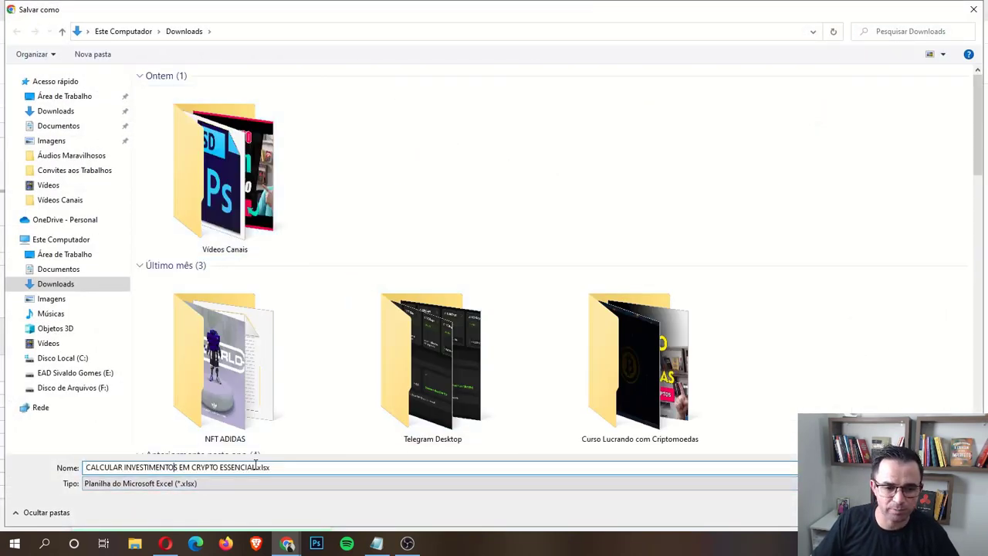
left_click_drag(256, 464, 86, 467)
type("pLANILHA")
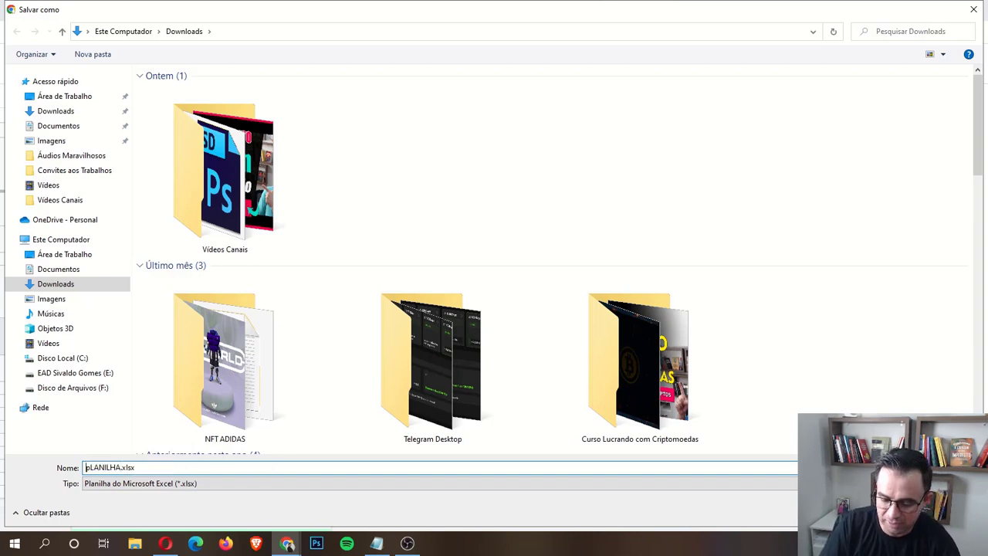
key("Delete")
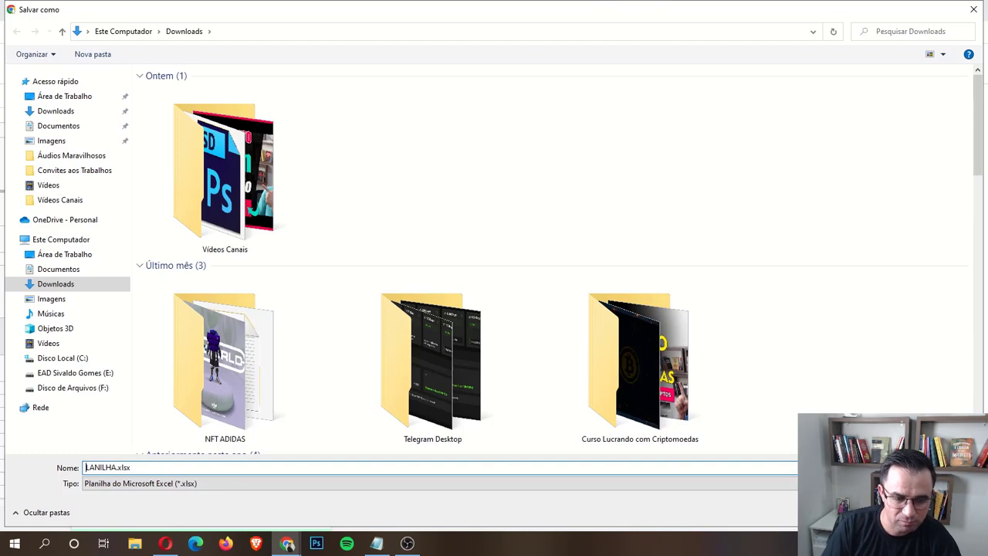
type("P")
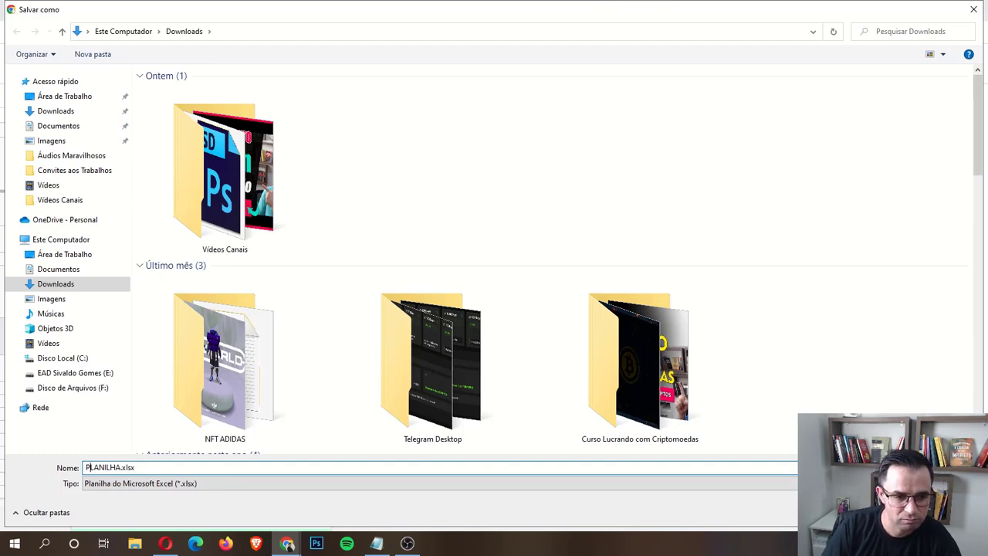
key("Return")
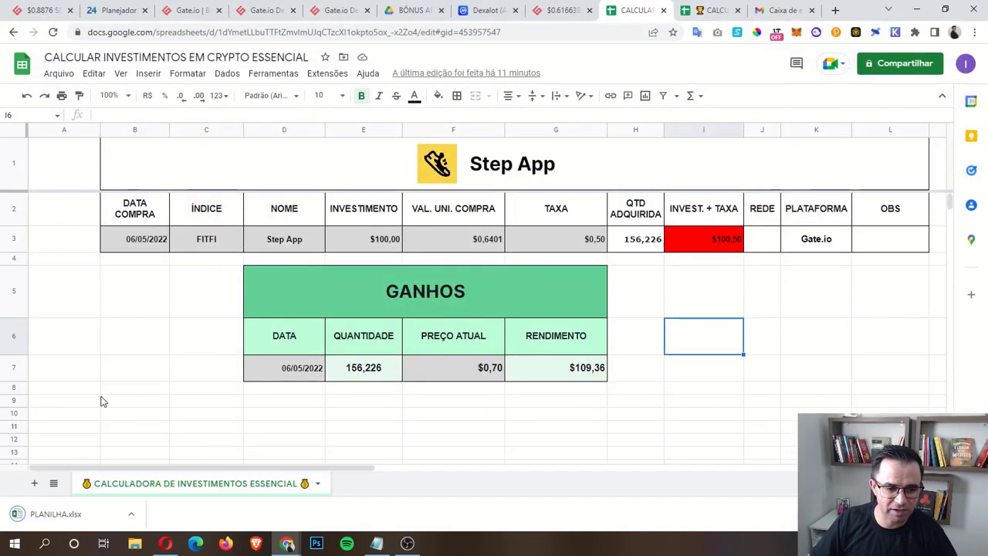
Show the downloaded PLANILHA.xlsx in its folder and open it in Excel.
left_click(131, 513)
left_click(174, 474)
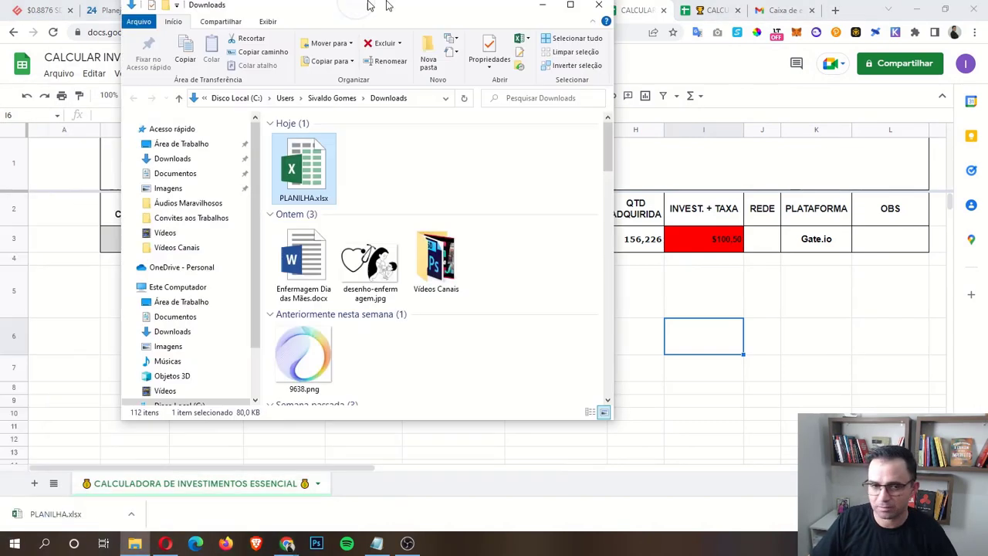
double_click(309, 8)
left_click(185, 183)
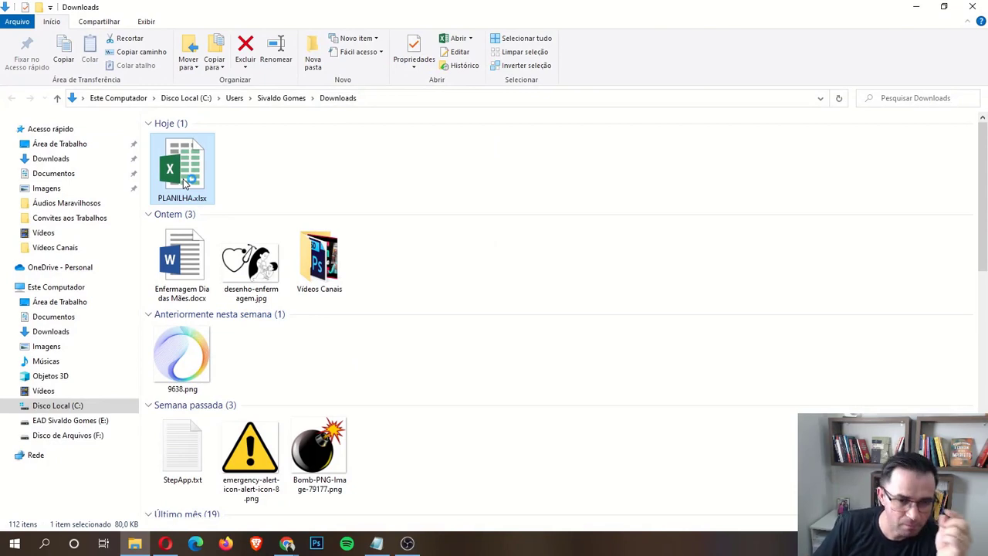
double_click(186, 182)
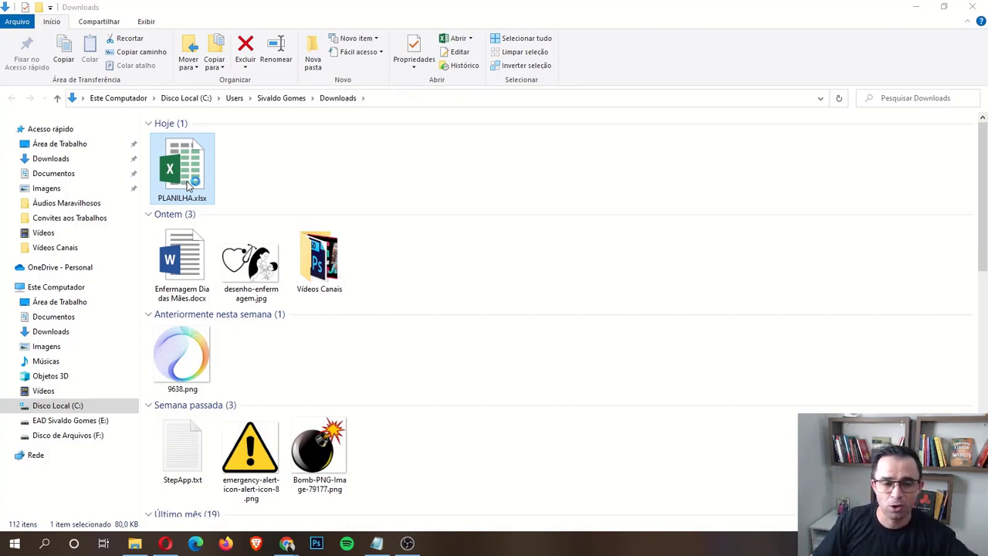
double_click(186, 185)
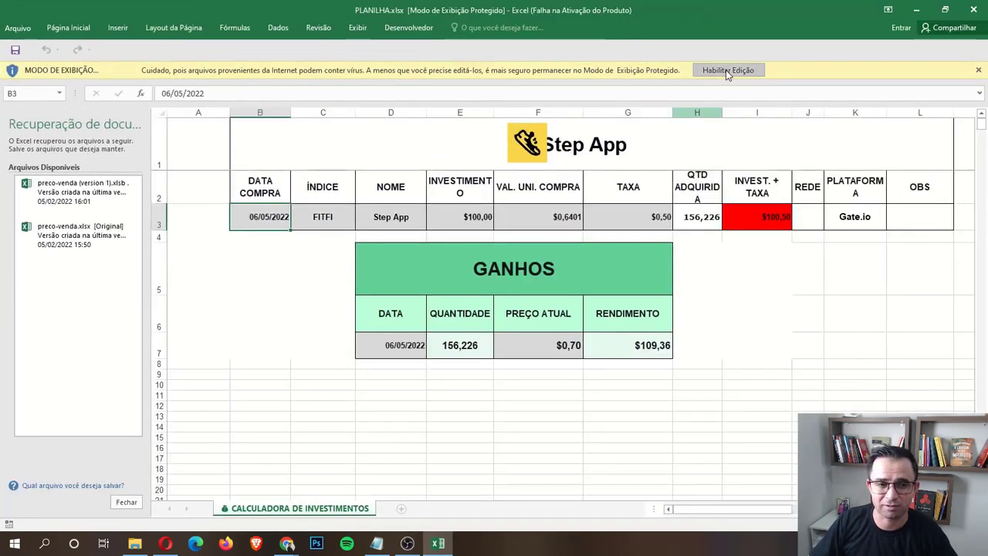
Enable editing of PLANILHA.xlsx with document recovery closed, and move the Step App logo slightly left, clear of the title text.
left_click(725, 69)
left_click(128, 503)
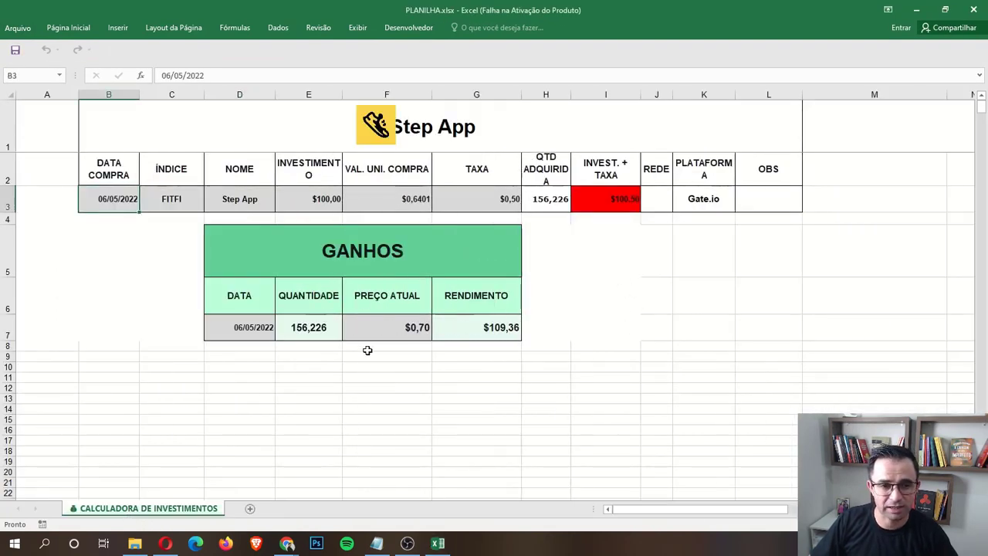
mouse_move(381, 132)
left_mouse_down()
mouse_move(363, 133)
mouse_move(371, 132)
left_mouse_up()
left_click(659, 373)
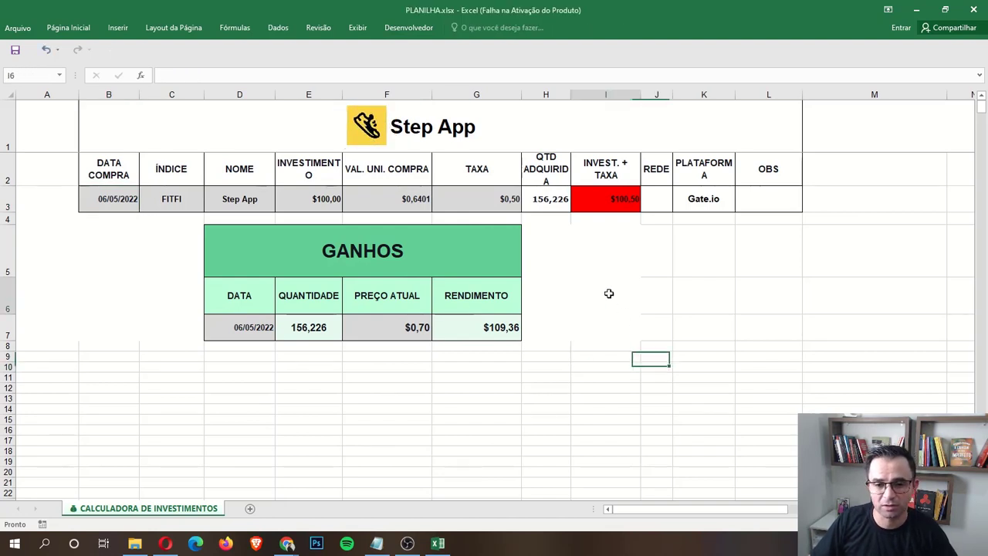
left_click(716, 322)
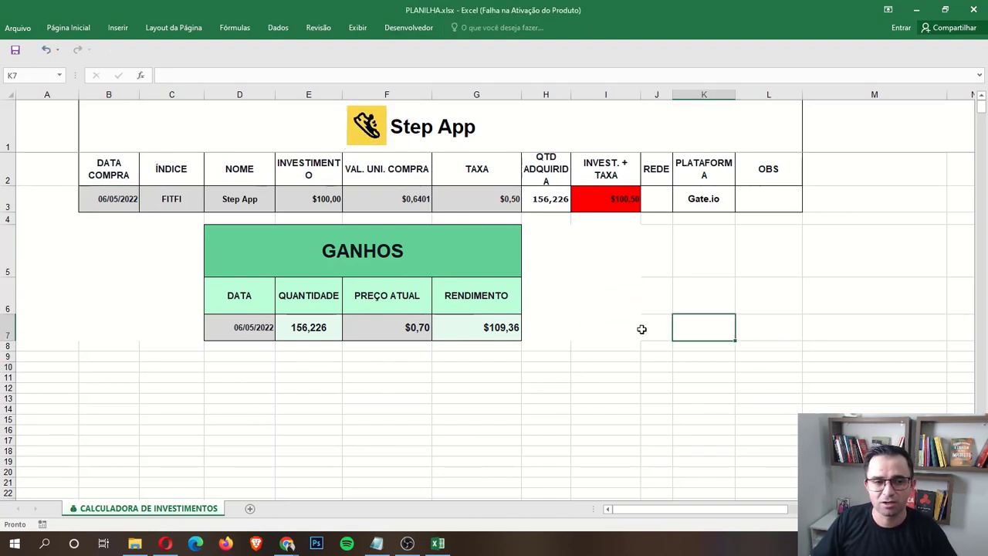
left_click(668, 347)
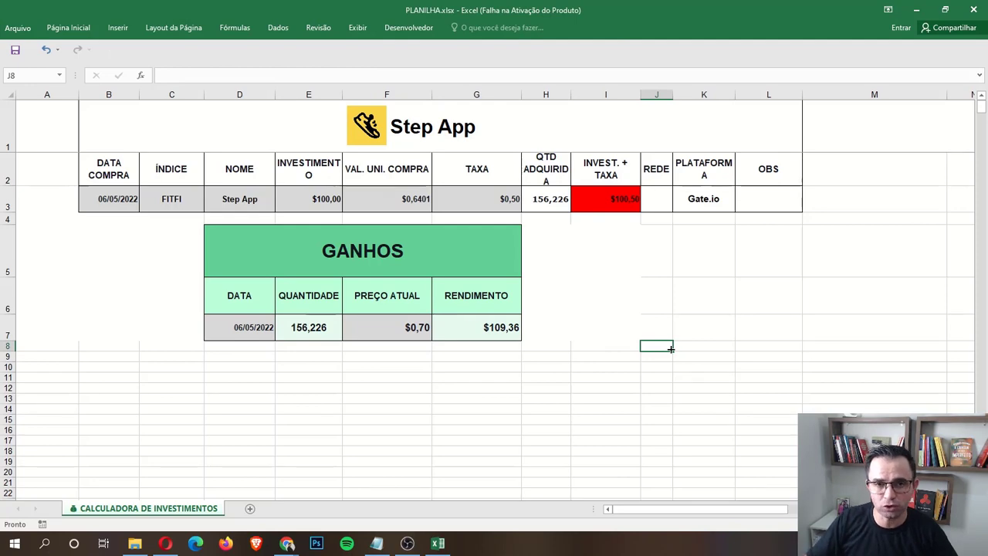
left_click(613, 304)
left_click(580, 335)
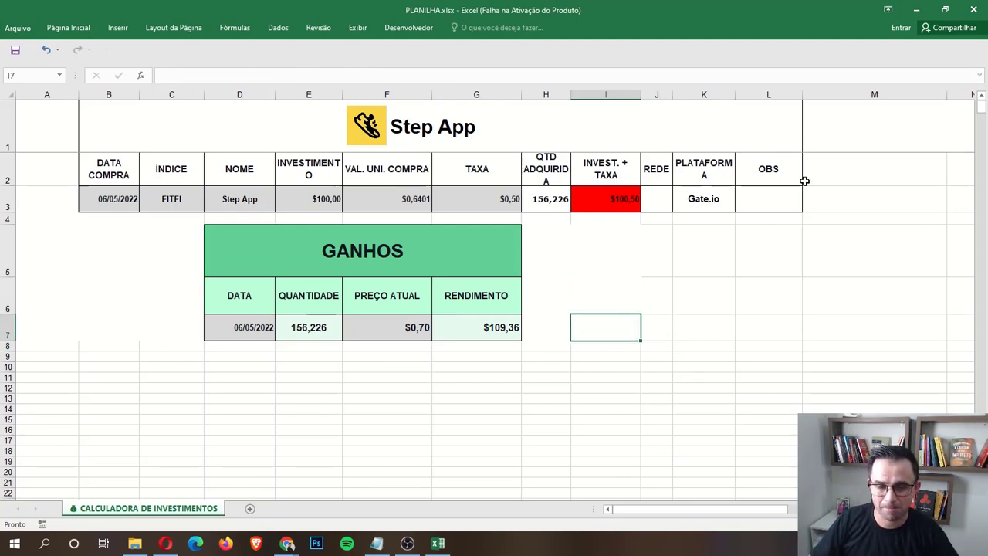
left_click(631, 390)
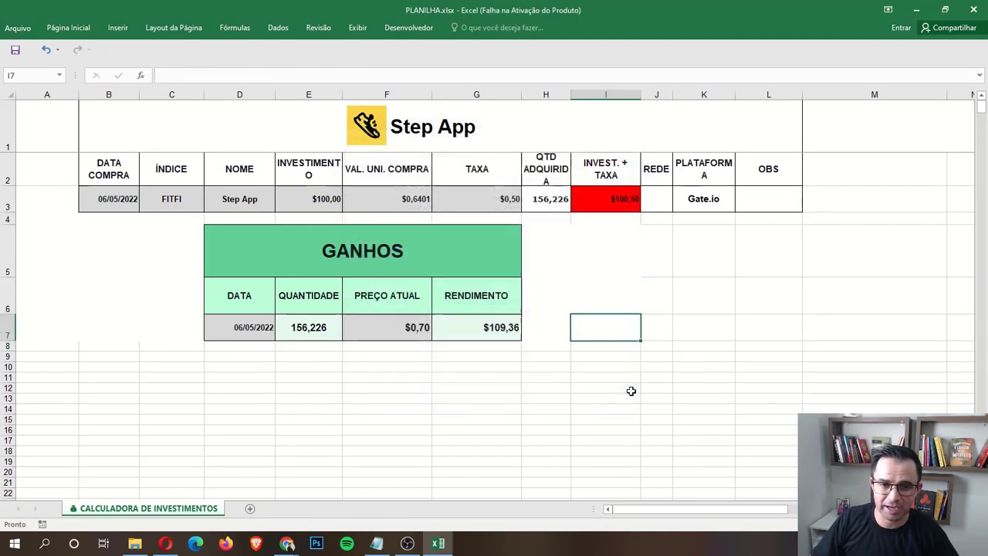
Close PLANILHA.xlsx without saving the changes and remove the recovered files.
left_click(973, 11)
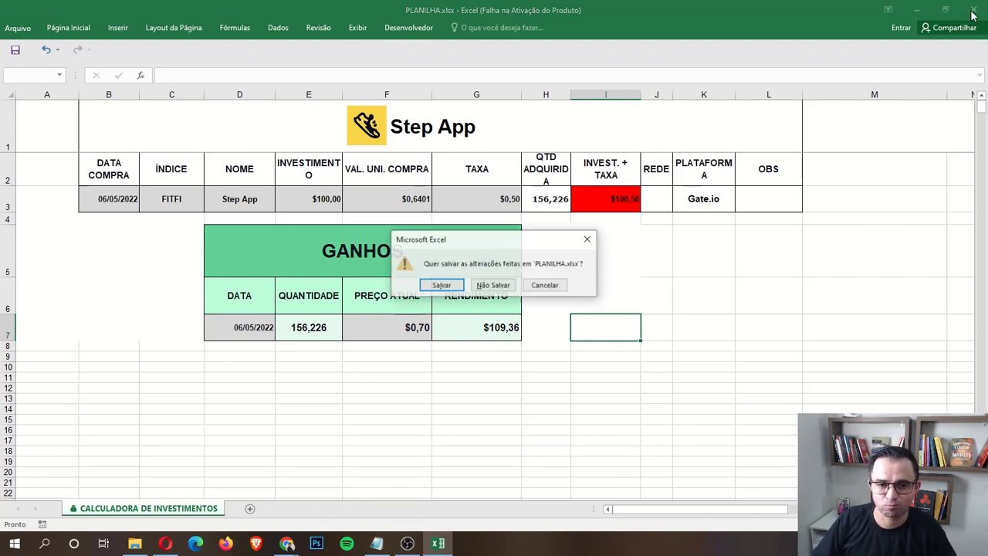
left_click(498, 284)
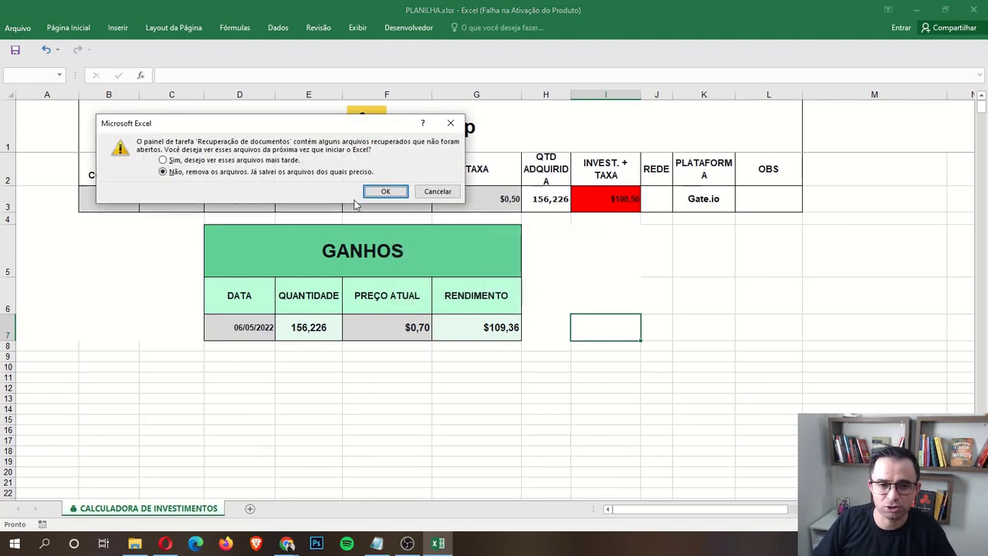
left_click(385, 191)
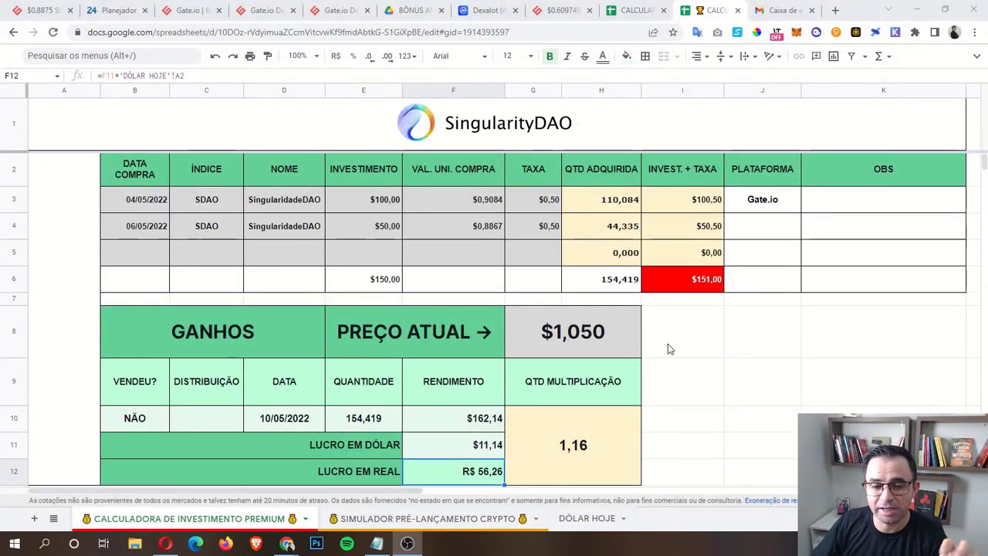
Compare the SIMULADOR PRÉ-LANÇAMENTO CRYPTO sheet with the CALCULADORA DE INVESTIMENTO PREMIUM sheet in the premium spreadsheet.
left_click(456, 522)
left_click(218, 519)
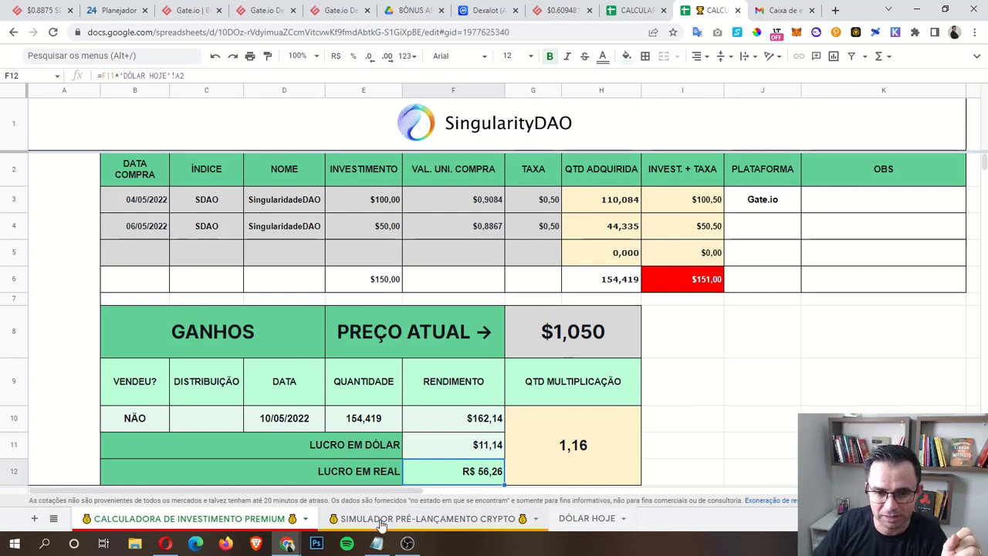
left_click(343, 522)
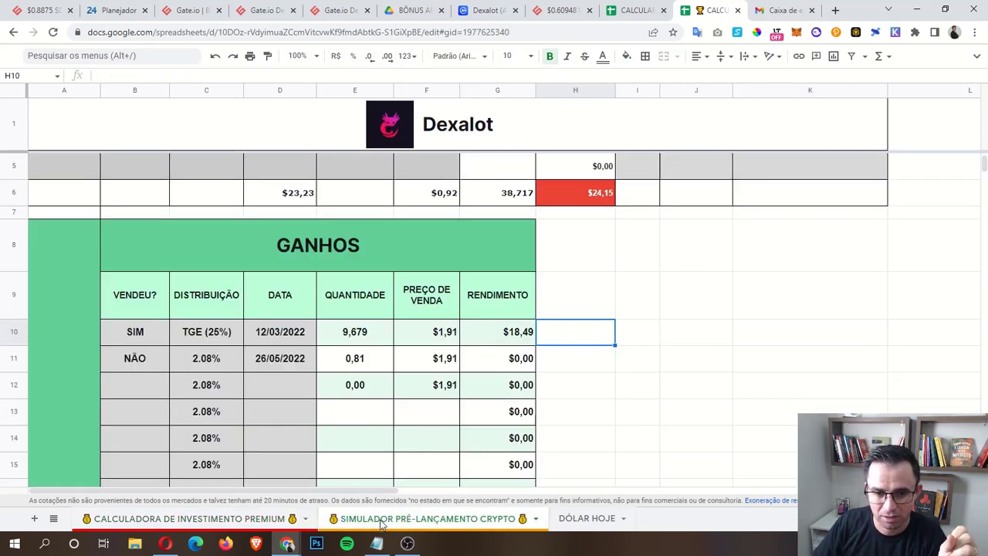
left_click(185, 520)
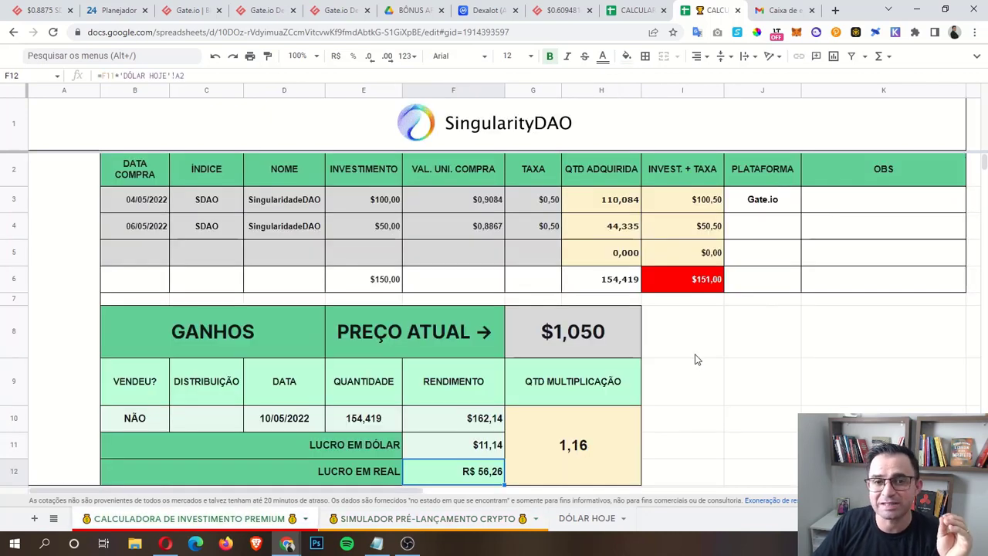